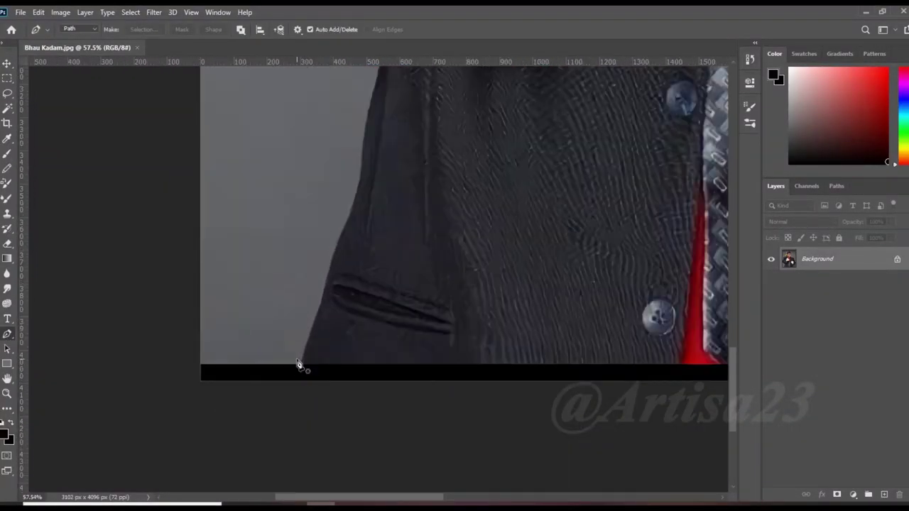
Start the pen path with anchors along the jacket's outer edge and hem.
click(298, 365)
scroll(298, 364, up, 2)
click(323, 301)
scroll(345, 270, up, 2)
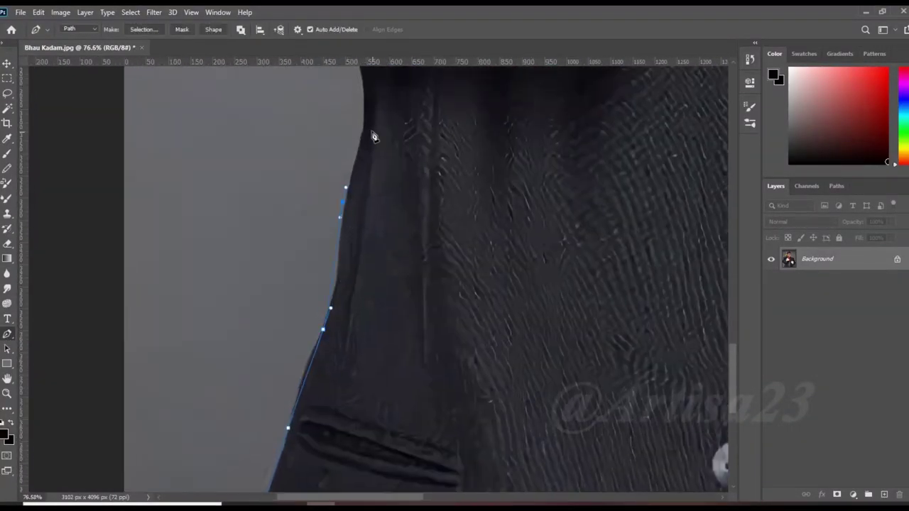
click(375, 145)
scroll(376, 144, up, 3)
click(188, 264)
scroll(188, 264, up, 2)
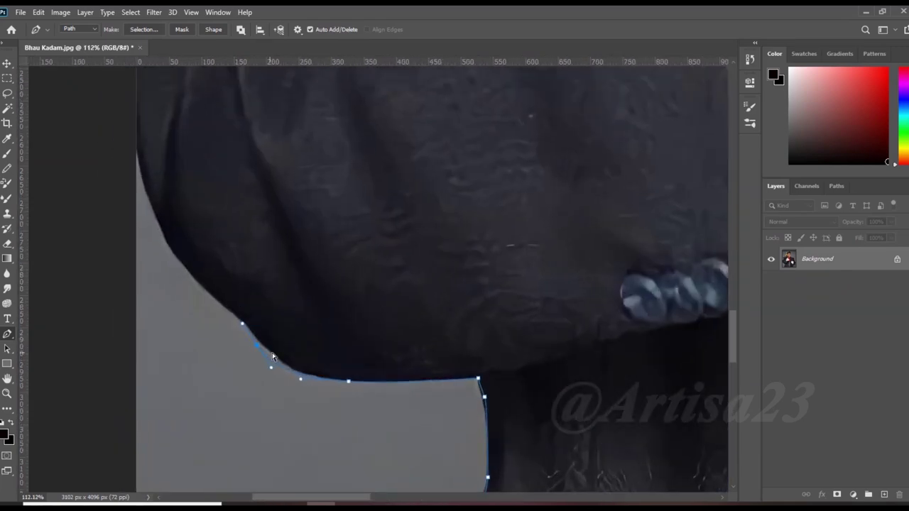
scroll(170, 252, up, 3)
Extend the path up the jacket edge toward the shoulder and collar.
click(240, 334)
scroll(239, 334, up, 3)
click(270, 260)
scroll(305, 228, up, 2)
click(330, 202)
scroll(332, 205, up, 3)
click(306, 259)
scroll(306, 259, up, 2)
click(336, 173)
scroll(336, 173, up, 2)
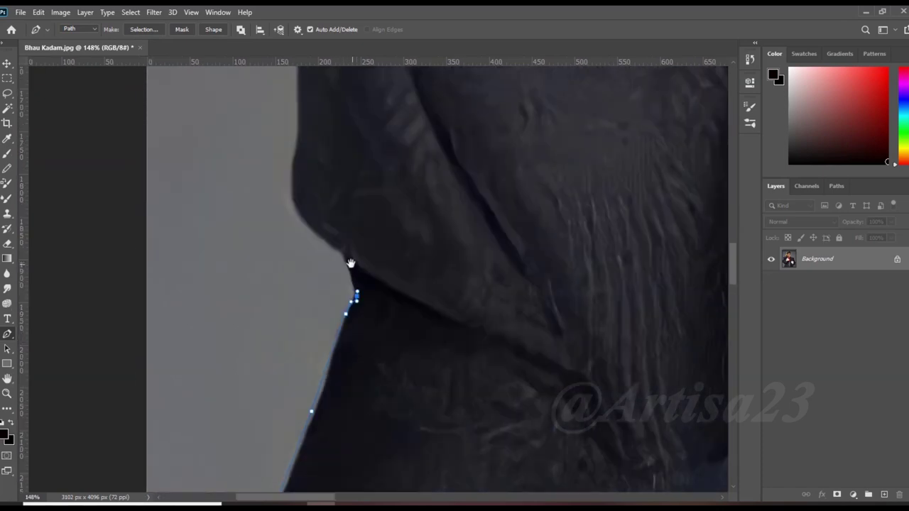
click(300, 149)
scroll(300, 149, up, 2)
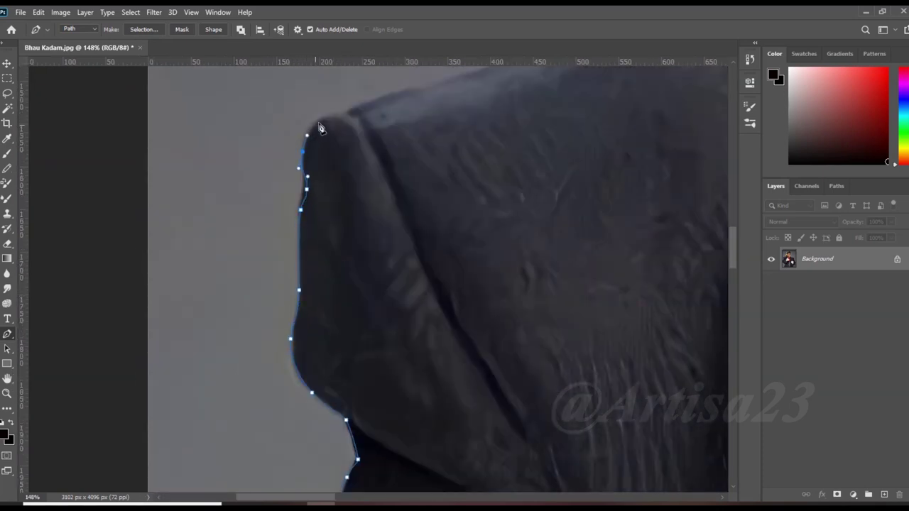
Undo the misplaced anchors and continue the path along the collar edge.
key(ctrl+z)
scroll(320, 128, up, 2)
scroll(303, 146, up, 3)
click(240, 211)
drag(529, 116, 438, 148)
scroll(438, 149, right, 10)
click(370, 243)
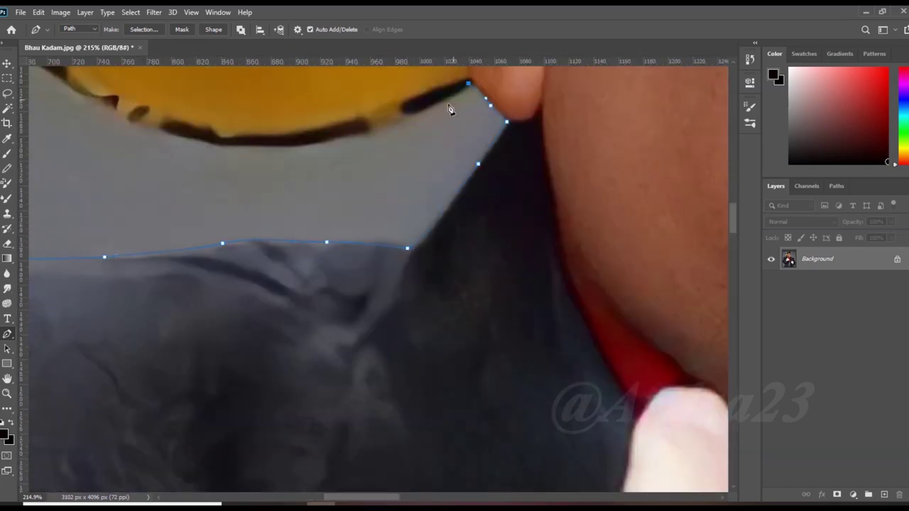
click(231, 147)
click(138, 119)
drag(105, 106, 386, 266)
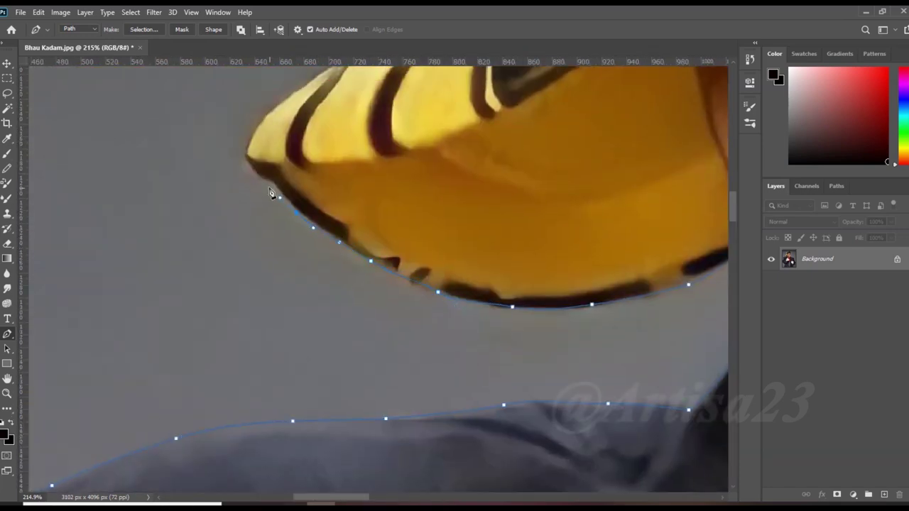
Add anchors along the yellow cap brim.
click(278, 97)
scroll(241, 234, up, 5)
scroll(241, 235, right, 3)
scroll(334, 185, up, 5)
scroll(334, 185, right, 3)
click(307, 238)
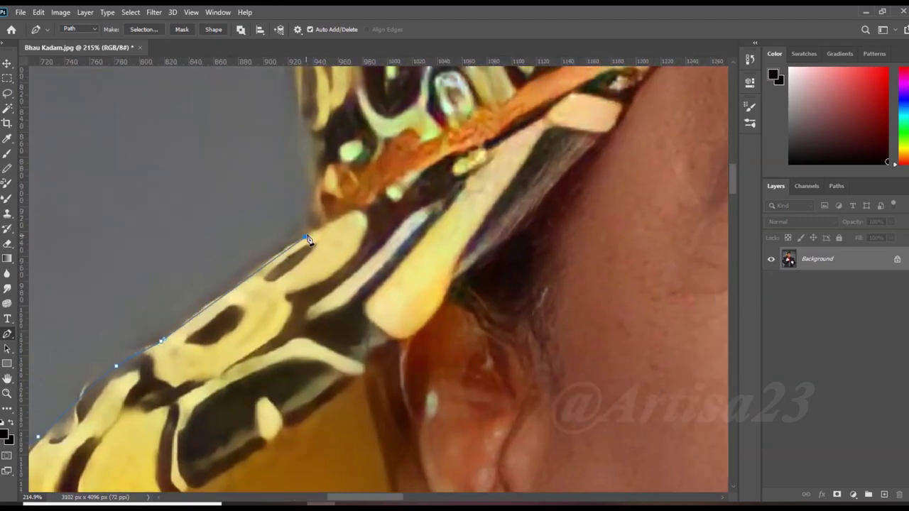
Trace the path up the cap's side.
scroll(317, 237, up, 5)
scroll(284, 242, up, 5)
click(270, 237)
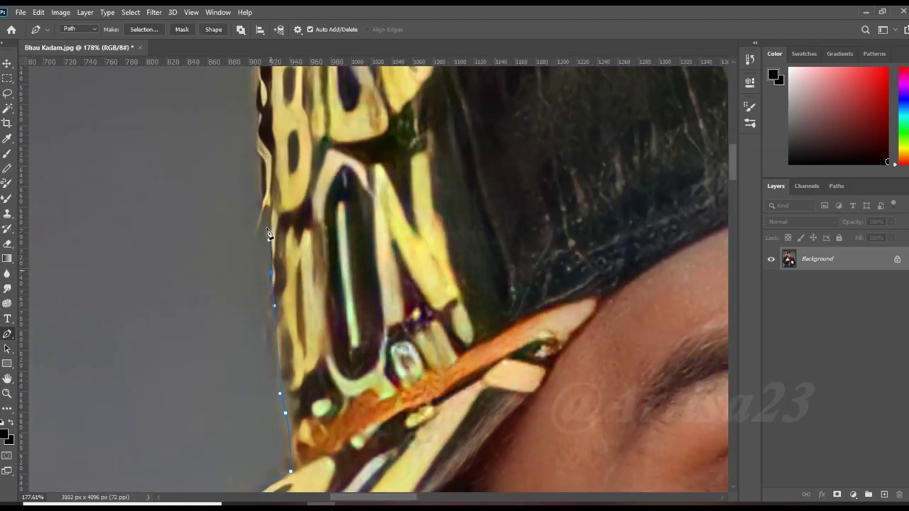
scroll(270, 237, down, 2)
click(337, 162)
scroll(280, 209, up, 5)
scroll(280, 209, right, 3)
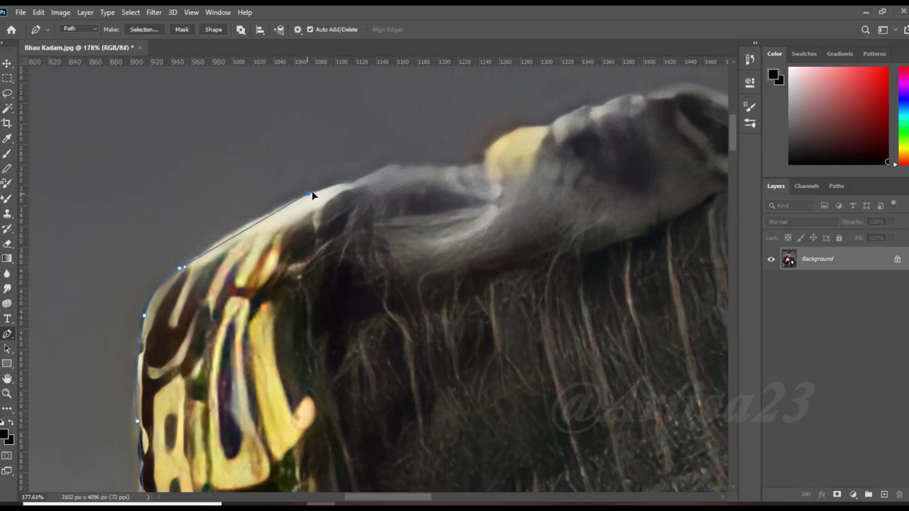
scroll(487, 171, down, 2)
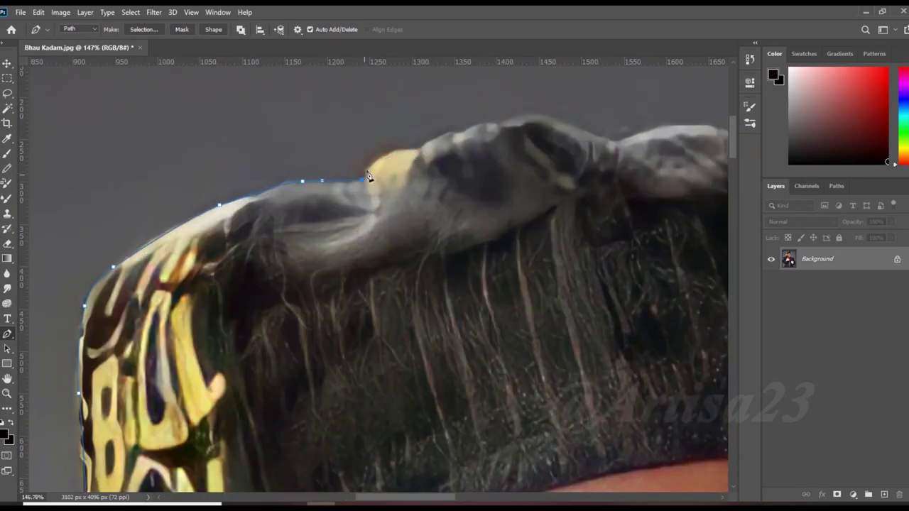
Continue the anchors across the cap top and down its far side.
click(611, 142)
scroll(611, 142, right, 8)
scroll(610, 142, up, 3)
click(284, 207)
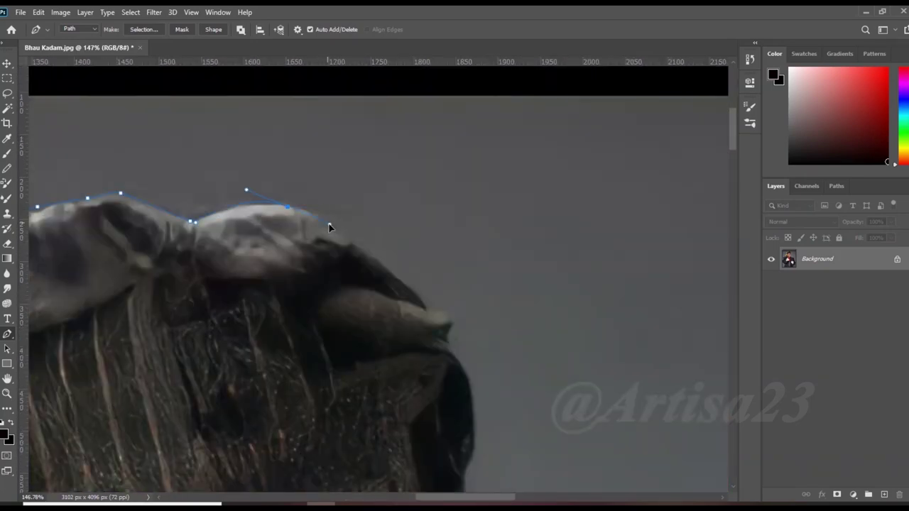
click(475, 410)
scroll(476, 411, down, 8)
scroll(476, 410, right, 1)
click(462, 212)
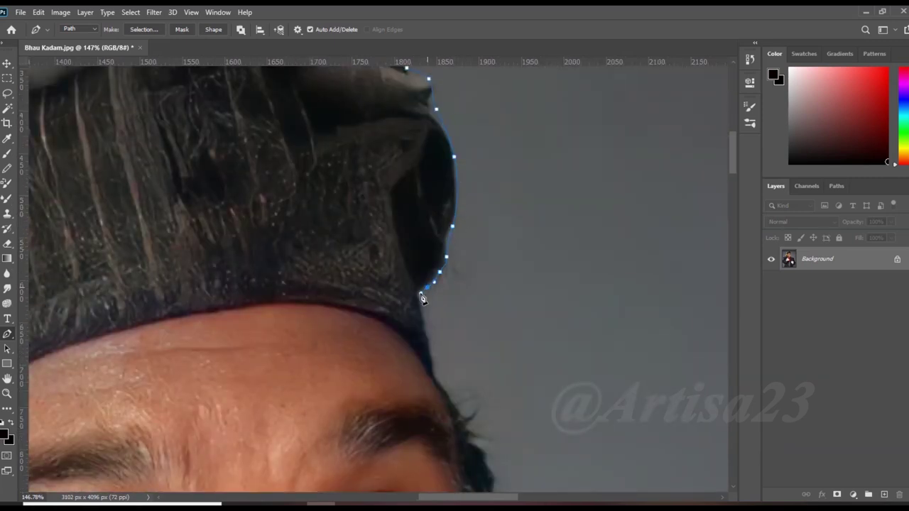
Trace the path down the forehead, face edge and jaw.
drag(396, 307, 289, 79)
scroll(356, 269, up, 2)
scroll(360, 281, up, 1)
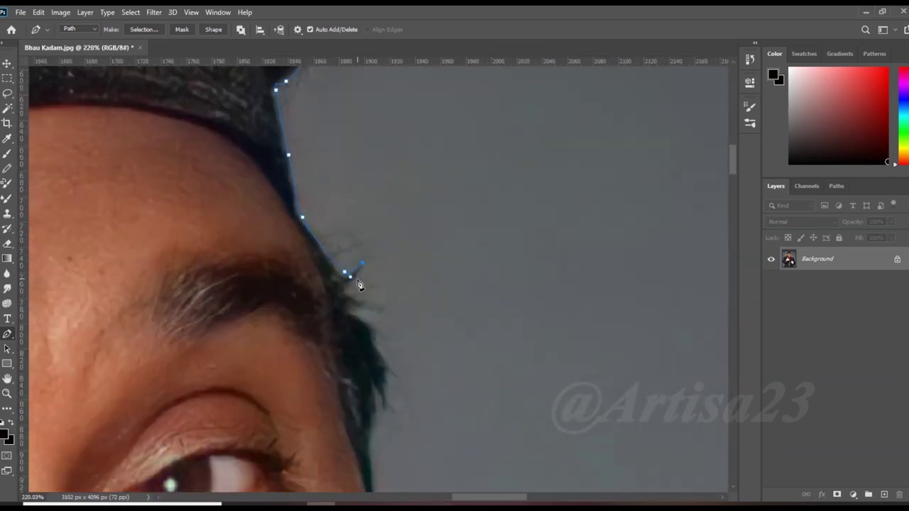
scroll(387, 405, down, 8)
click(381, 253)
scroll(412, 331, down, 5)
click(353, 254)
scroll(363, 317, down, 4)
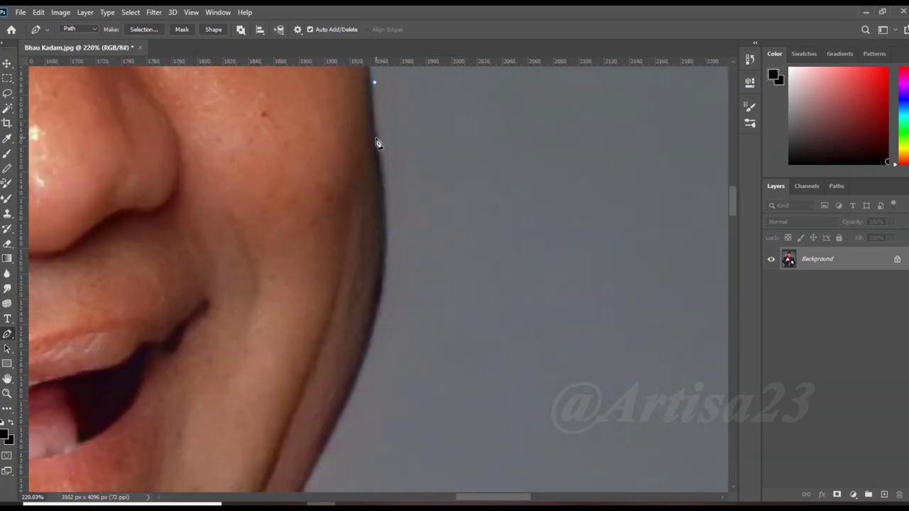
scroll(382, 321, down, 2)
click(394, 321)
Continue the path along the collar and down the shoulder's right edge.
drag(350, 441, 315, 210)
click(376, 278)
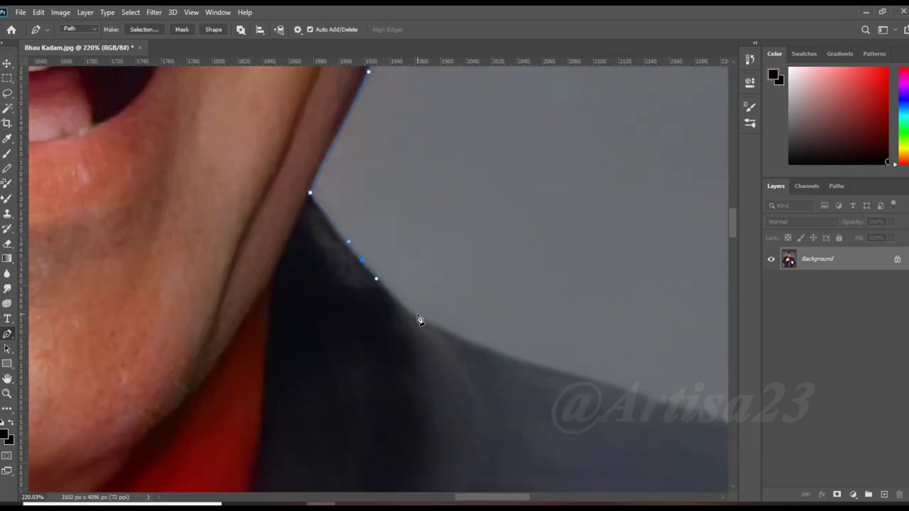
scroll(537, 362, down, 3)
scroll(456, 291, right, 6)
scroll(678, 363, down, 2)
scroll(678, 364, right, 5)
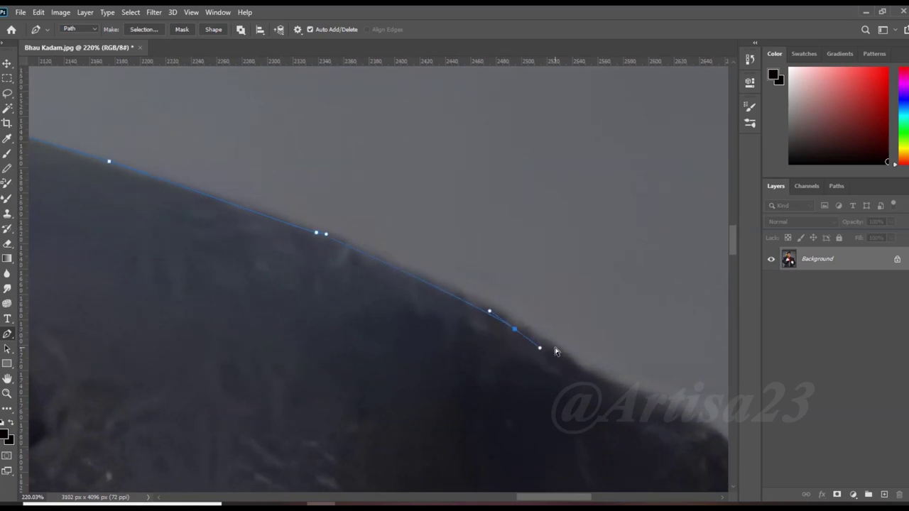
scroll(552, 349, right, 3)
click(367, 244)
click(596, 373)
scroll(595, 373, down, 2)
scroll(482, 177, down, 2)
click(487, 294)
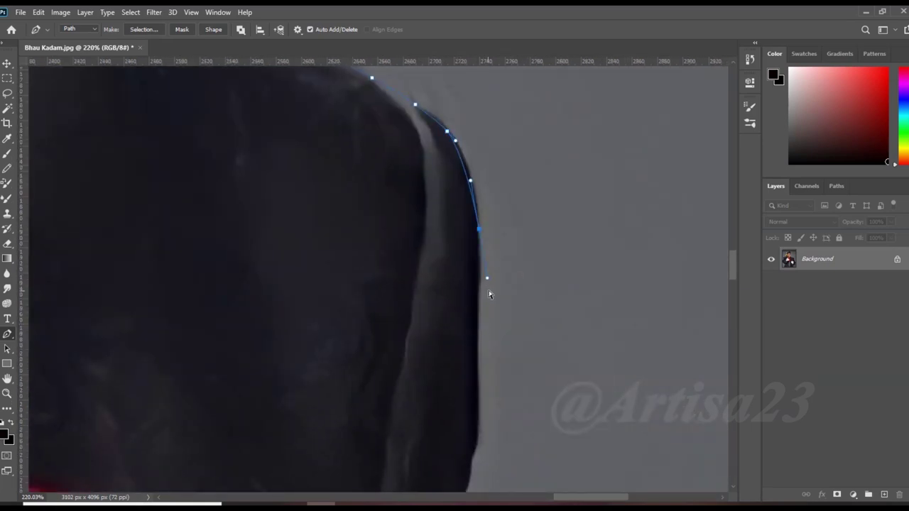
scroll(483, 237, down, 1)
click(464, 412)
scroll(465, 424, down, 5)
Add anchors, including smooth curved ones, down the jacket's right side.
click(476, 339)
scroll(468, 319, down, 3)
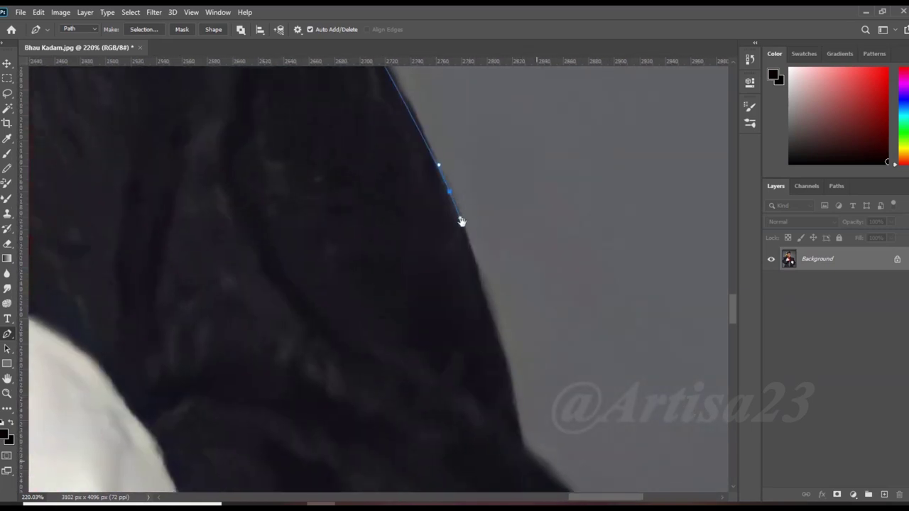
scroll(455, 213, down, 2)
click(517, 249)
click(589, 361)
drag(597, 377, 525, 377)
mouse_move(543, 334)
mouse_down()
mouse_move(540, 353)
mouse_move(574, 148)
mouse_up()
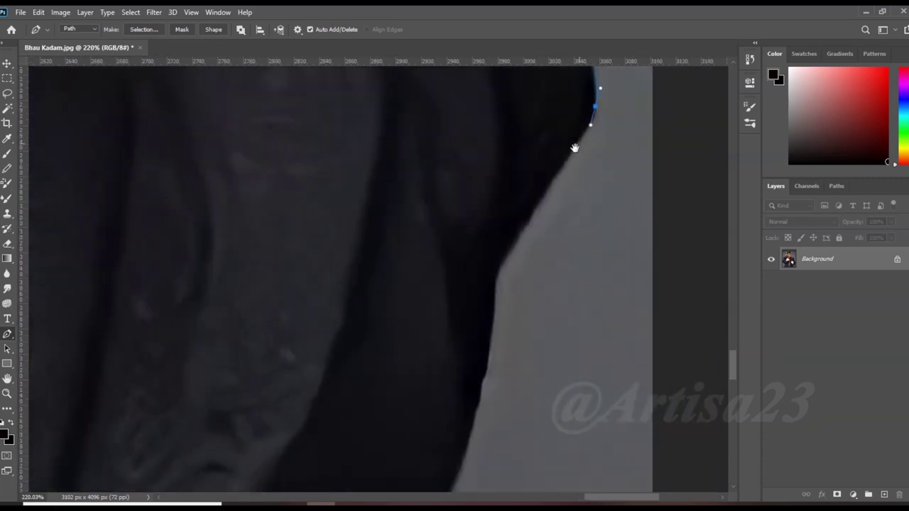
scroll(504, 263, down, 3)
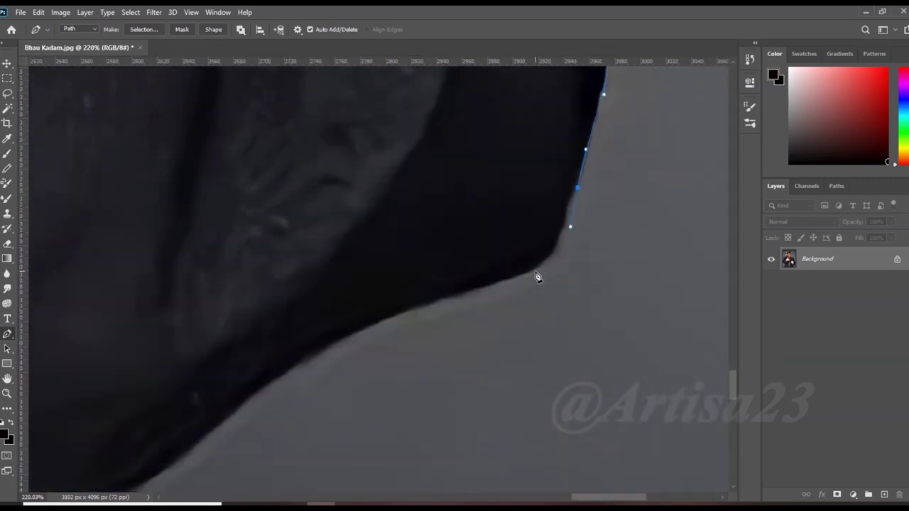
Trace the jacket hem along the image's bottom edge and close the path.
drag(286, 363, 449, 259)
click(220, 285)
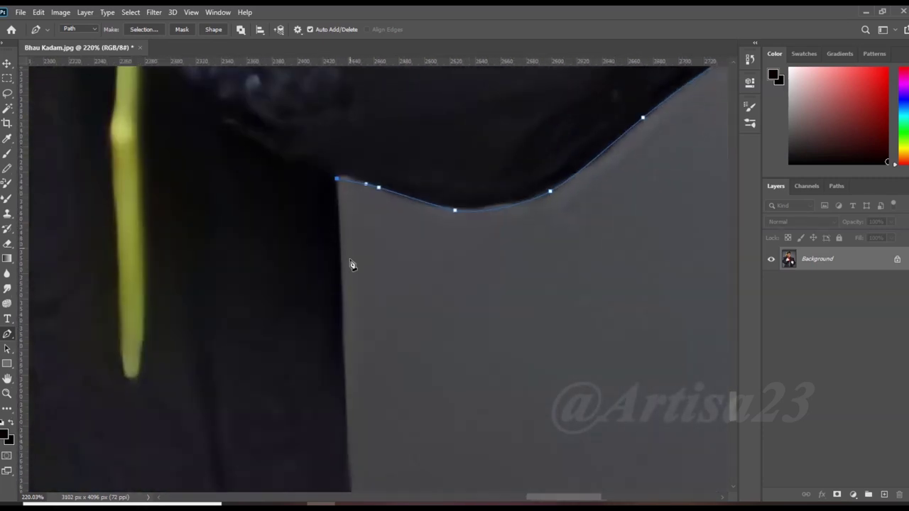
scroll(351, 328, down, 5)
alt+scroll(369, 284, down, 2)
click(422, 227)
click(420, 262)
scroll(419, 280, left, 5)
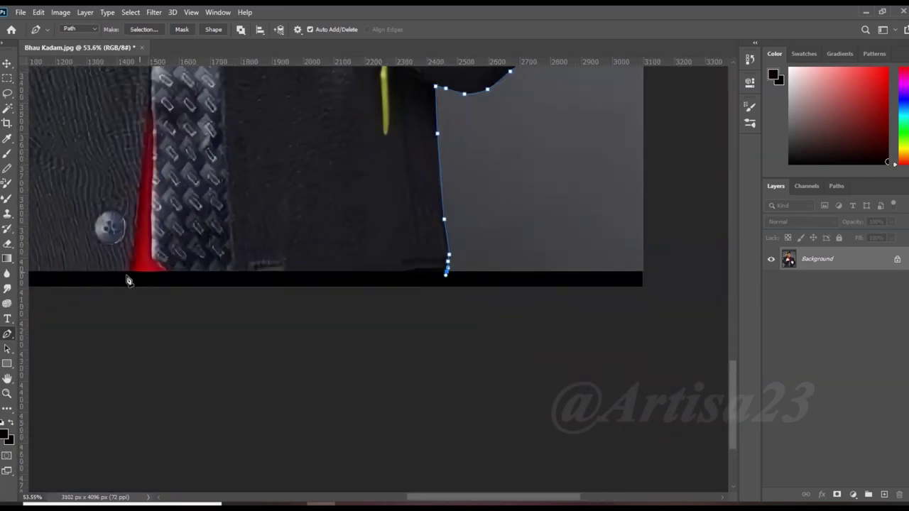
scroll(419, 280, left, 5)
click(162, 253)
Turn the closed path into a selection and copy the man onto Layer 1.
key(ctrl+0)
right_click(324, 242)
click(355, 291)
click(511, 135)
key(ctrl+j)
Save the document as a PSD with '-01' appended to its name.
click(21, 12)
click(52, 149)
click(124, 162)
text(-01)
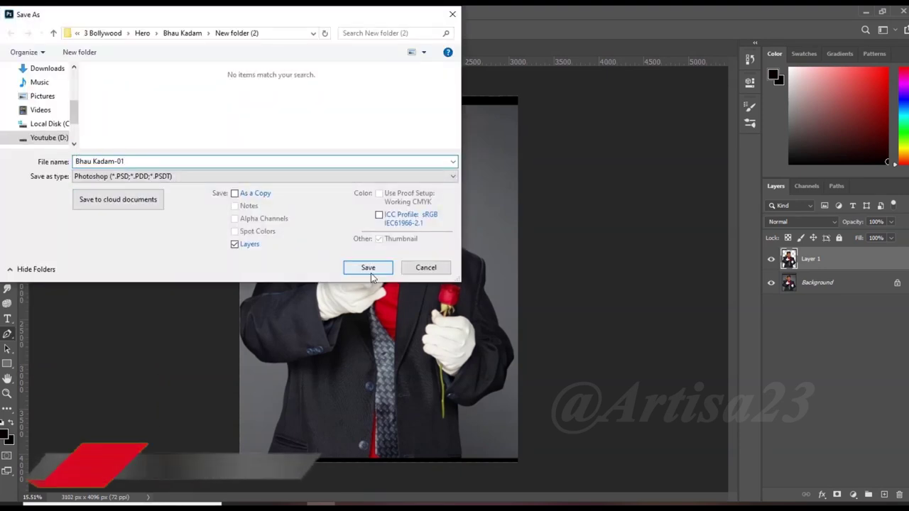
click(367, 268)
Enlarge the canvas with the Crop tool, then revert to the saved version.
key(c)
drag(503, 273, 527, 273)
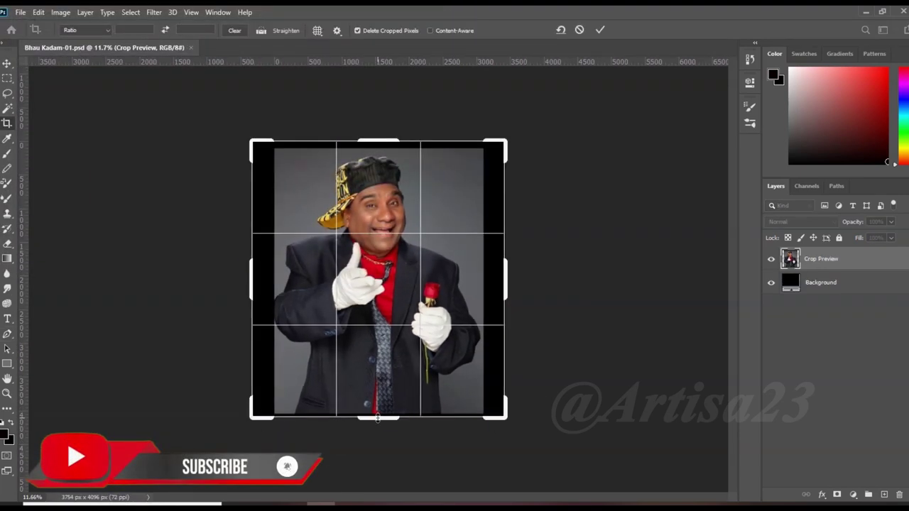
drag(378, 418, 379, 442)
key(Return)
click(21, 12)
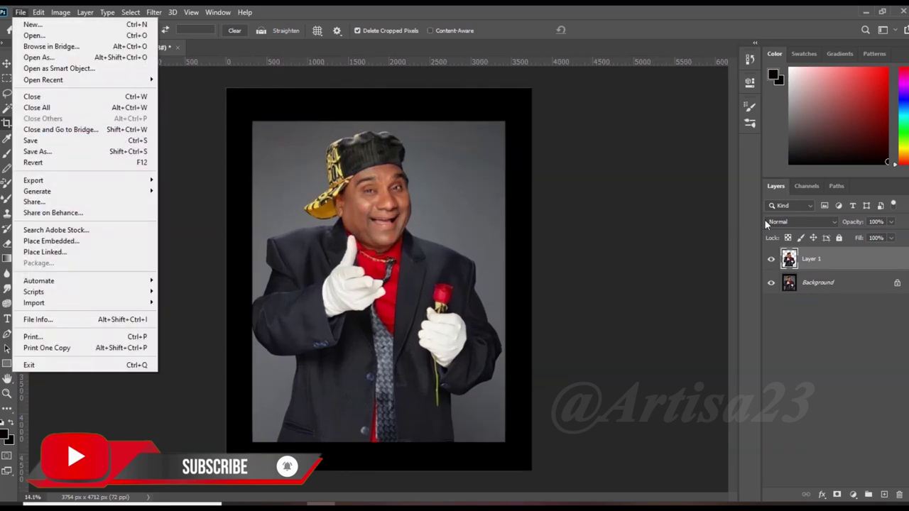
click(36, 137)
Save a new PSD copy with 'a' appended to the file name.
click(21, 12)
click(42, 139)
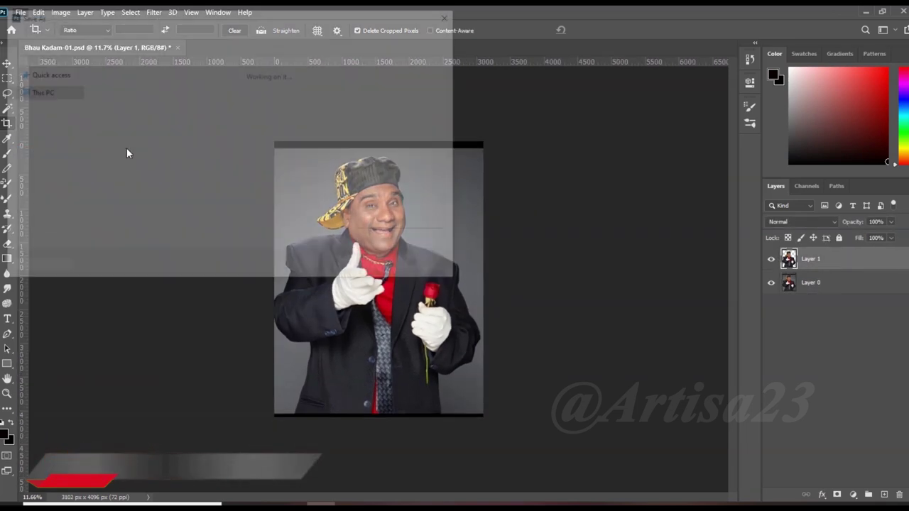
text(a)
click(367, 267)
Enlarge the canvas to 3456 × 4464 px with a transparent border.
click(485, 256)
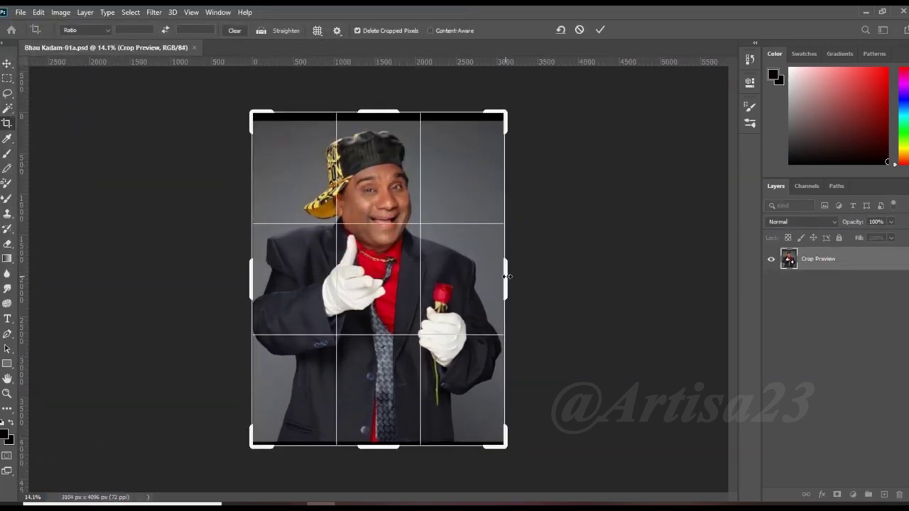
drag(505, 277, 523, 277)
drag(379, 114, 384, 98)
key(Return)
Add Layer 2 above Layer 0 and fill it with an olive-grey colour.
click(830, 283)
click(884, 494)
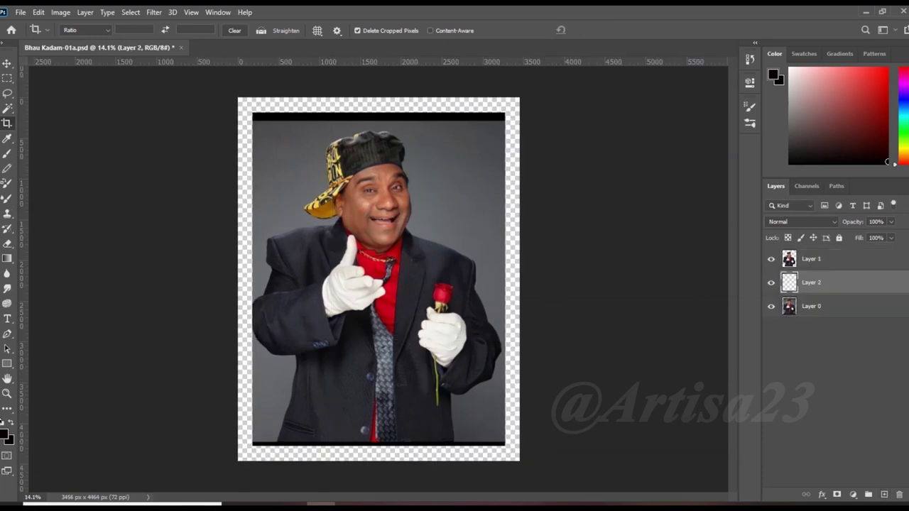
click(7, 139)
click(5, 435)
click(661, 297)
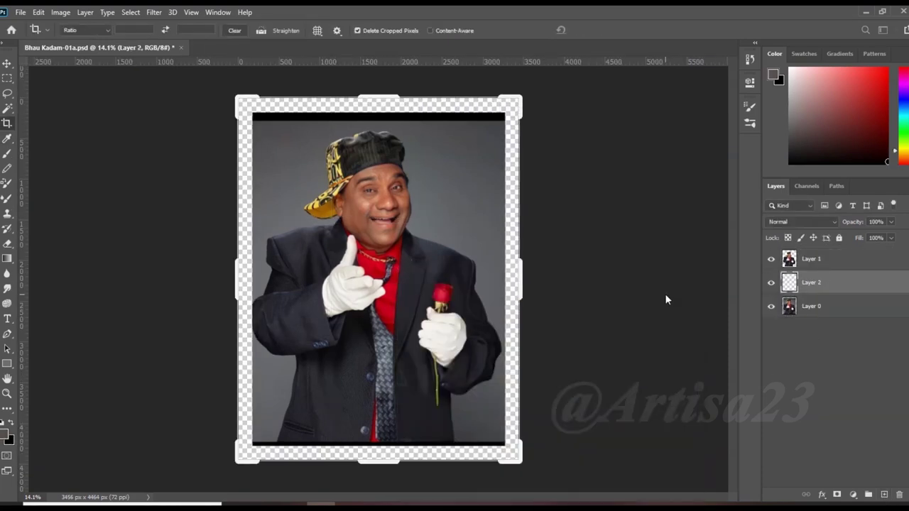
key(alt+BackSpace)
Commit the crop and duplicate Layer 1 as a backup copy.
key(c)
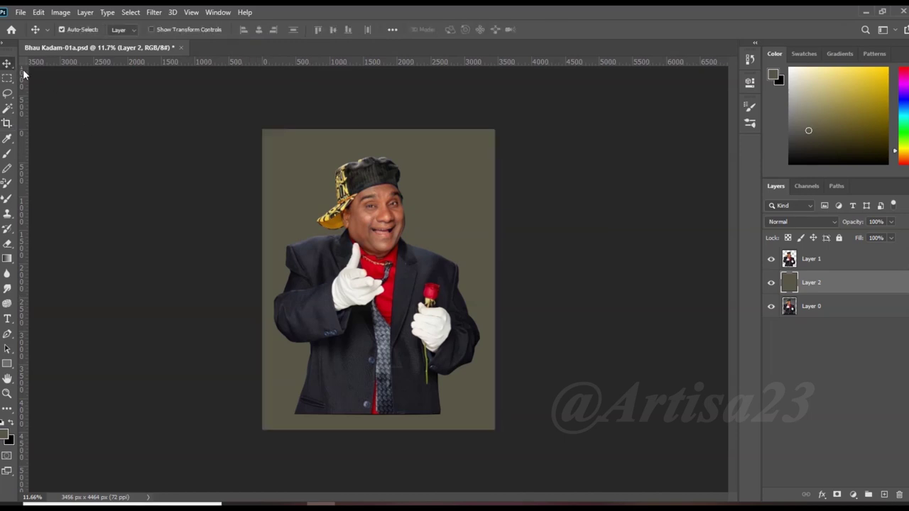
click(7, 66)
click(811, 259)
key(ctrl+j)
Save the document as Bhau Kadam-01b.
key(ctrl+s)
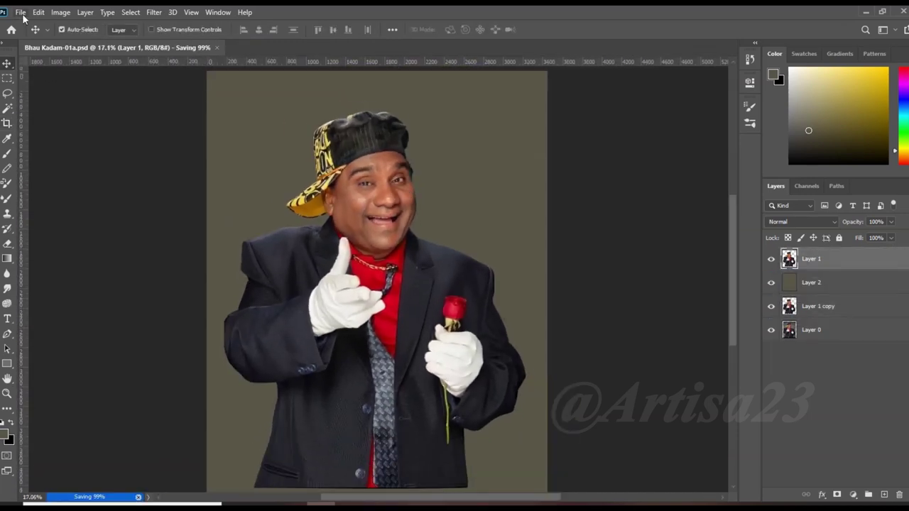
click(21, 12)
click(32, 150)
click(374, 268)
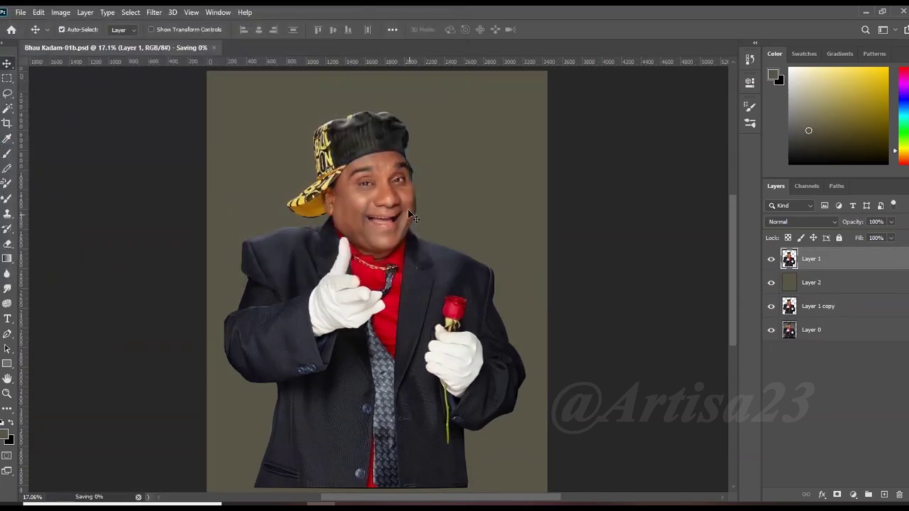
Brighten the portrait with a Curves adjustment bent upward.
click(60, 12)
click(213, 62)
drag(596, 218, 596, 200)
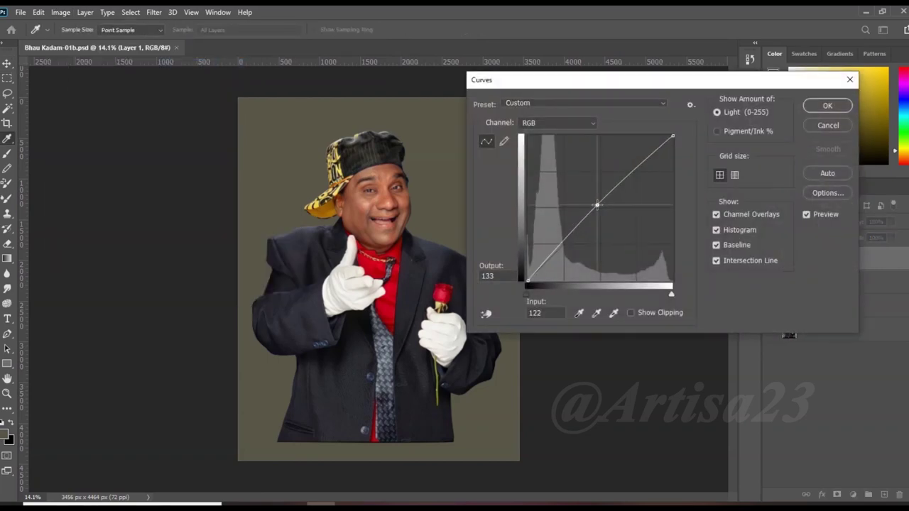
click(827, 105)
scroll(444, 195, up, 2)
Apply Levels with input black point 10 and white point 231.
click(61, 12)
click(206, 46)
drag(593, 219, 599, 219)
drag(738, 219, 730, 221)
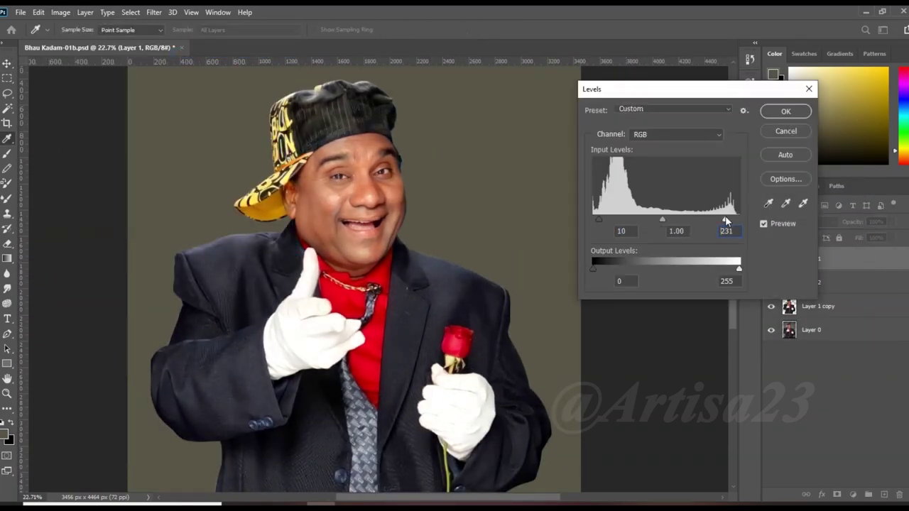
click(786, 112)
scroll(426, 126, down, 2)
Duplicate the adjusted layer as Layer 1 copy 2, leaving Curves unchanged.
click(60, 12)
click(213, 61)
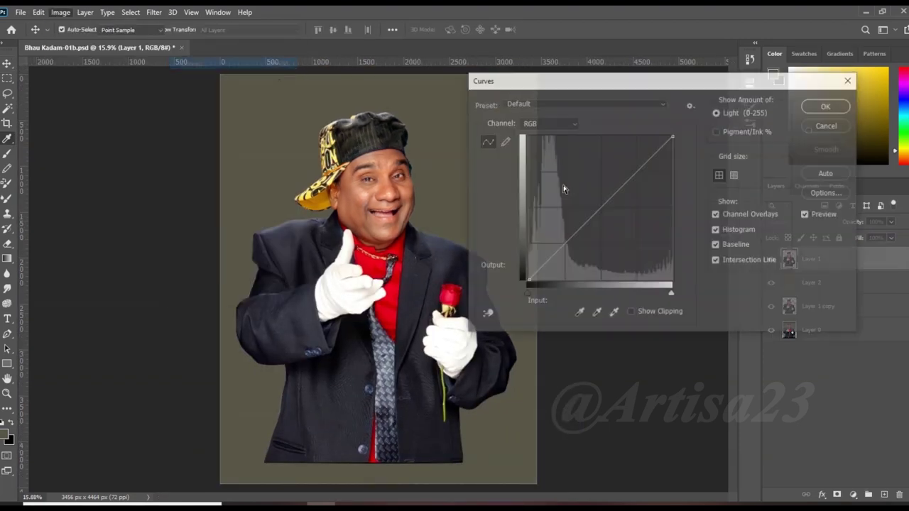
click(854, 84)
key(ctrl+j)
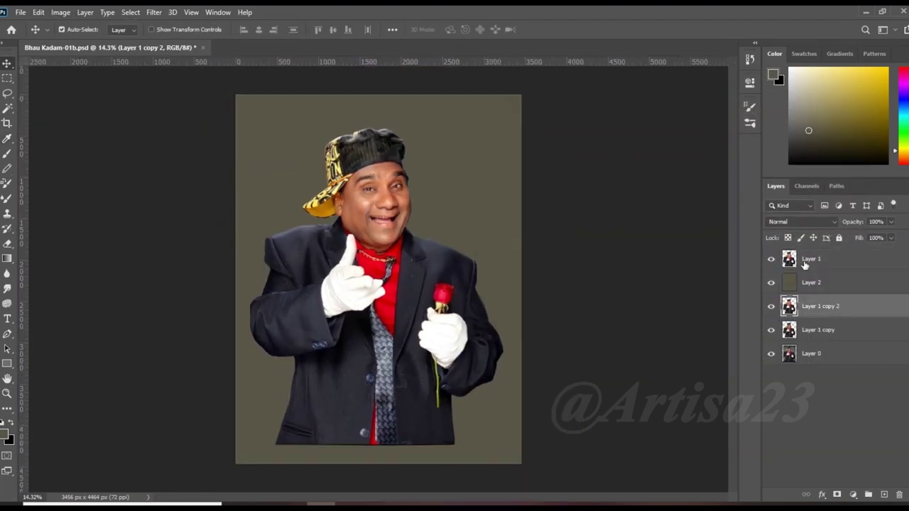
Save the document as Bhau Kadam-01a, then as Bhau Kadam-01.psd.
key(ctrl+s)
click(21, 12)
click(43, 149)
click(142, 93)
click(358, 265)
click(20, 12)
click(47, 152)
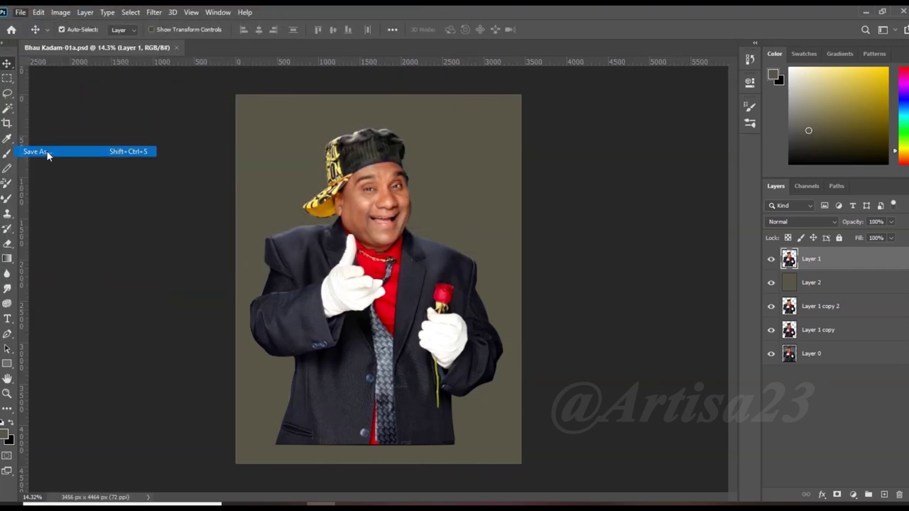
click(363, 265)
scroll(179, 258, up, 3)
Start a pen path at the ear and anchor it down the neck edge.
key(p)
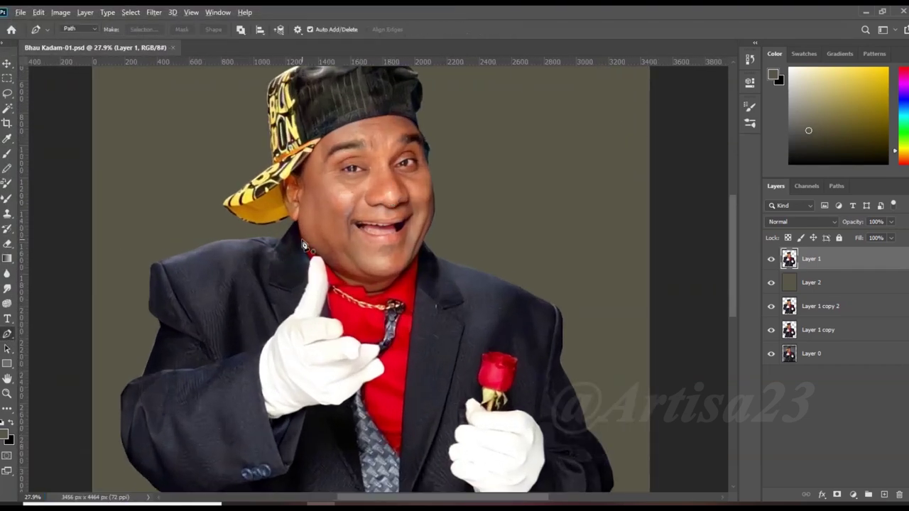
scroll(302, 209, up, 3)
scroll(306, 205, up, 2)
click(275, 205)
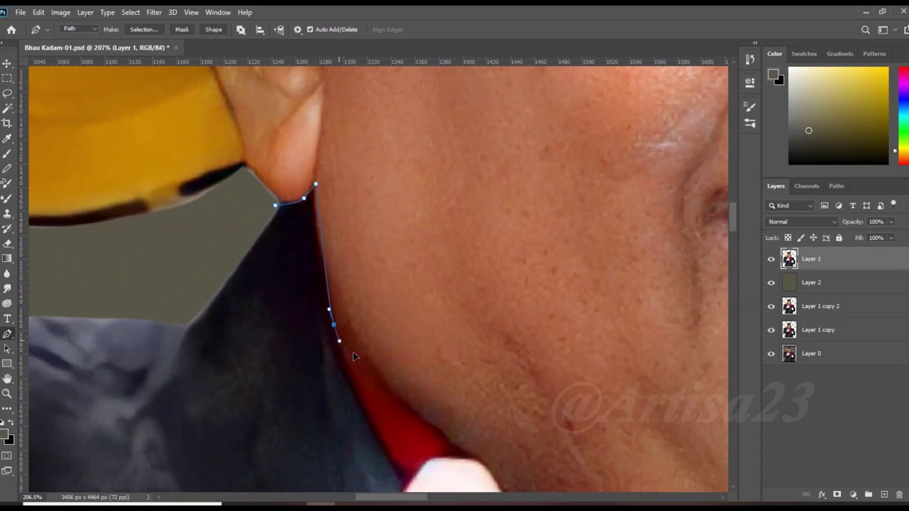
drag(371, 370, 376, 378)
drag(408, 411, 301, 225)
drag(461, 377, 360, 258)
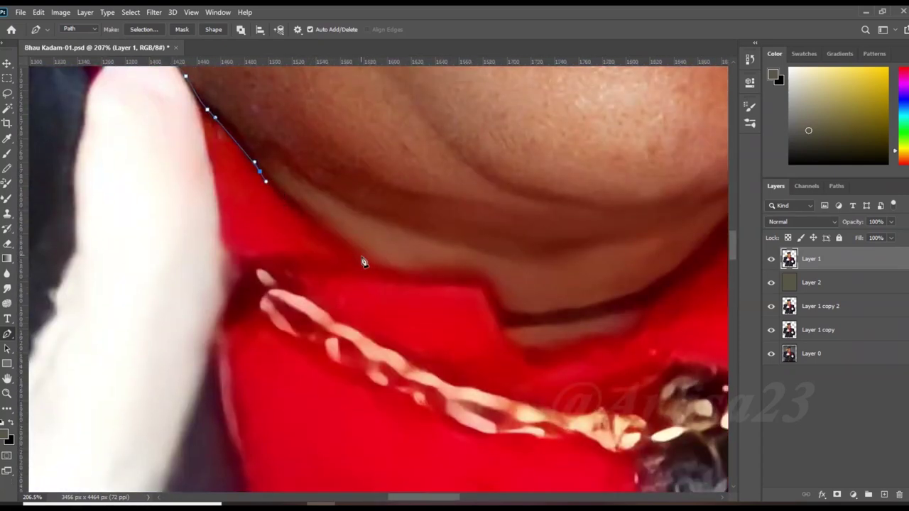
Continue the path up the jaw line and close it around the head.
drag(651, 319, 420, 398)
click(497, 307)
click(530, 269)
drag(574, 209, 467, 314)
scroll(529, 187, down, 10)
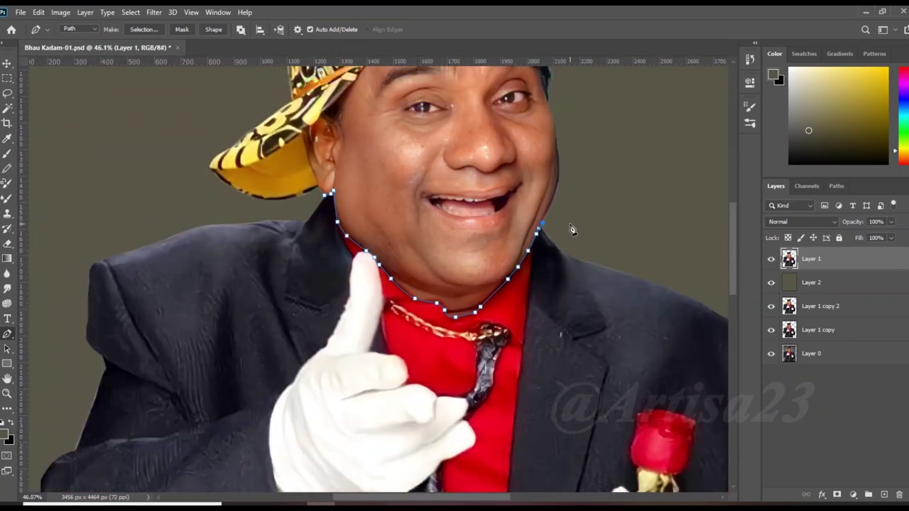
scroll(598, 142, down, 5)
scroll(462, 213, up, 4)
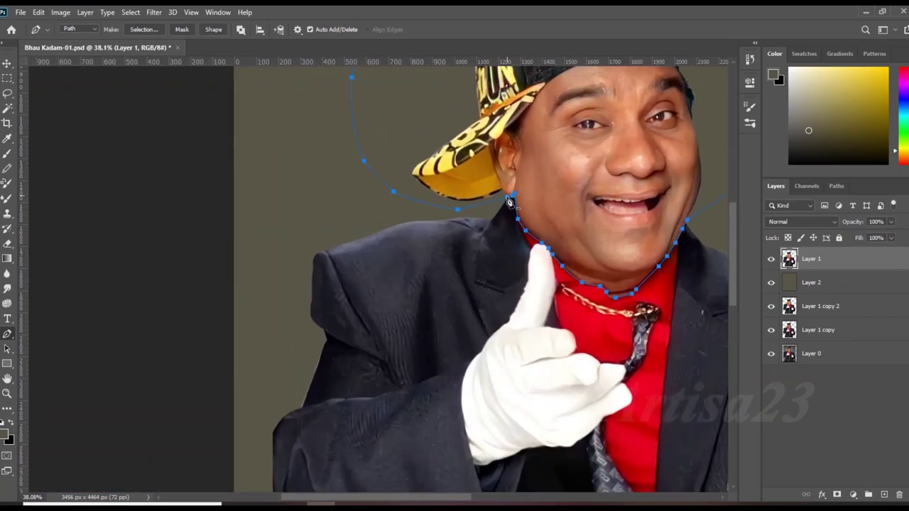
click(508, 201)
Turn the path into a selection, copy the head to Layer 3, and select the body layer.
scroll(509, 201, down, 4)
right_click(505, 145)
click(473, 191)
click(517, 134)
key(Delete)
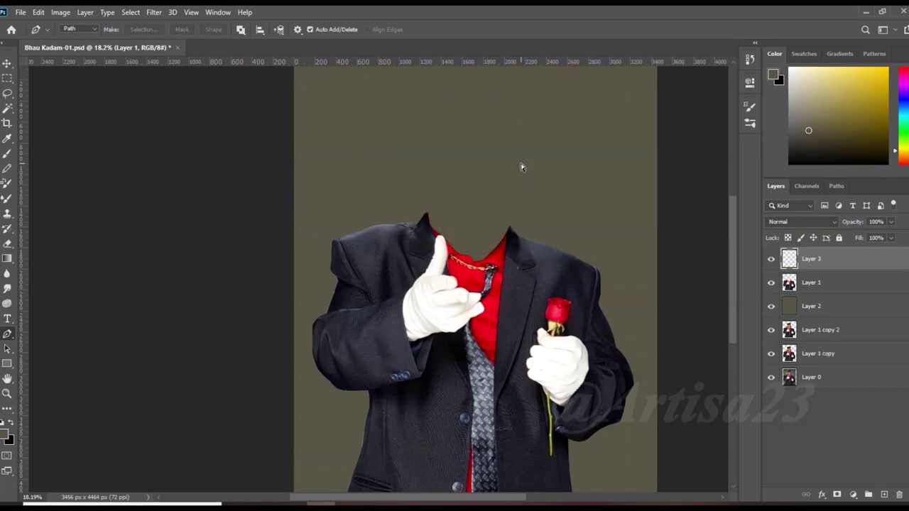
key(ctrl+z)
key(ctrl+j)
click(810, 282)
Shrink the body and move it down below the head.
key(ctrl+t)
mouse_move(507, 209)
mouse_down()
mouse_move(423, 295)
mouse_move(465, 264)
mouse_up()
drag(355, 341, 333, 341)
key(Return)
On the head layer, trace a closed pen path around the nose.
key(p)
scroll(369, 213, up, 3)
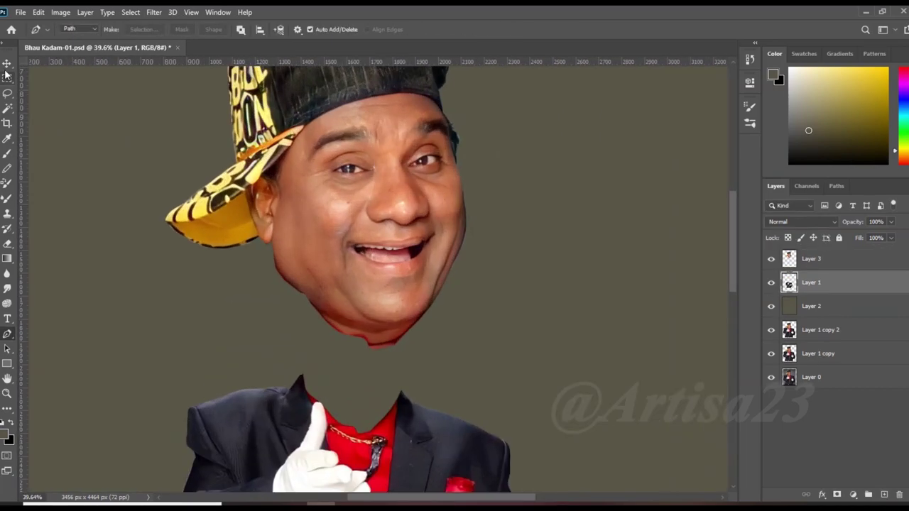
scroll(337, 266, up, 2)
key(alt+])
scroll(409, 206, up, 2)
scroll(279, 223, up, 2)
scroll(369, 184, up, 2)
click(425, 90)
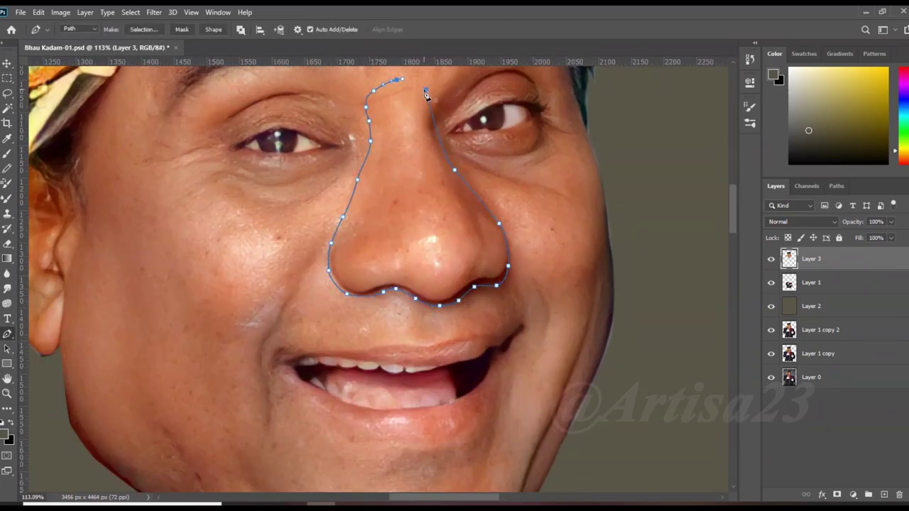
click(401, 80)
scroll(412, 245, down, 5)
Copy the nose to Layer 4, enlarge it to about 133%, and reposition it.
right_click(408, 213)
click(440, 284)
click(516, 132)
key(ctrl+j)
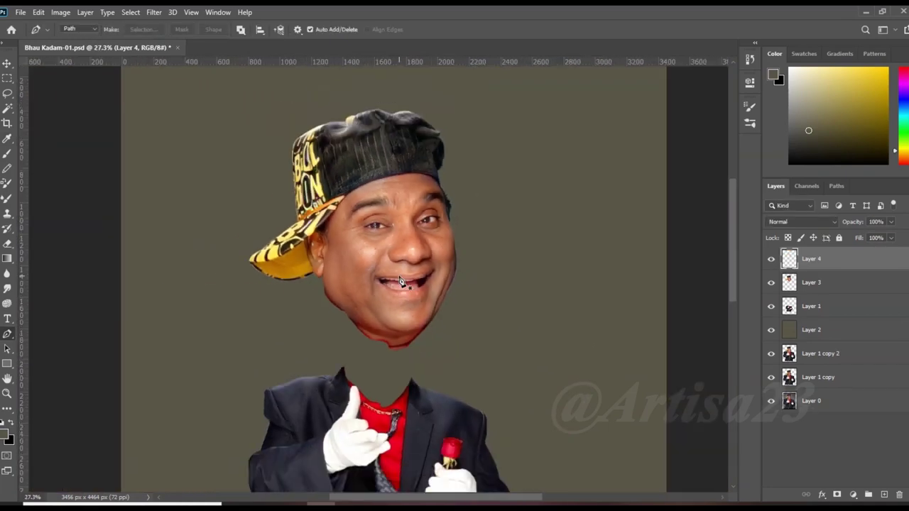
key(ctrl+t)
drag(431, 308, 454, 334)
scroll(421, 242, up, 3)
drag(414, 234, 385, 204)
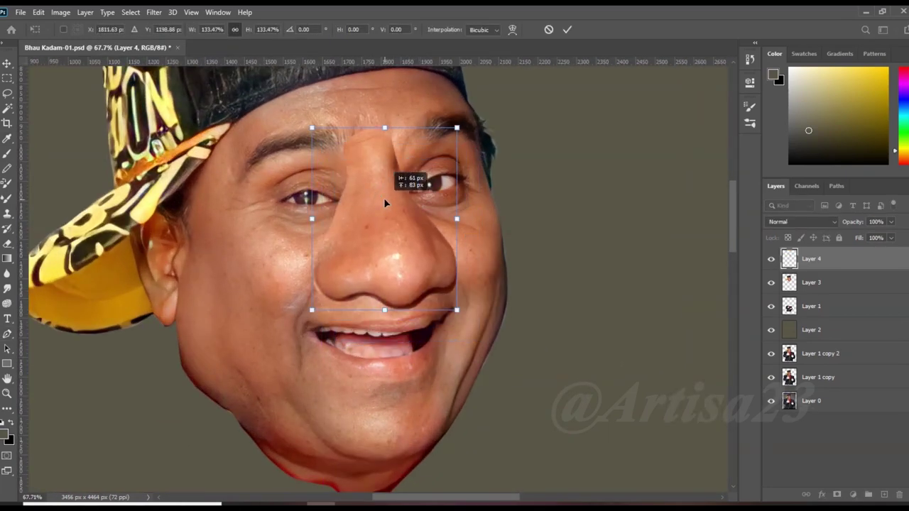
Warp the enlarged nose, pulling its top down.
click(39, 12)
click(207, 326)
drag(370, 161, 386, 174)
key(Return)
Select the head layer and begin a pen path at the mouth corner.
key(p)
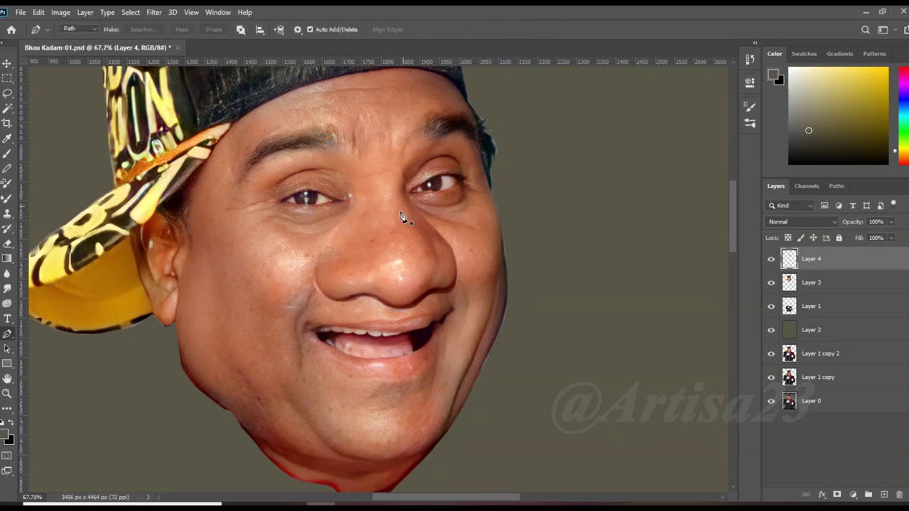
scroll(389, 320, down, 1)
scroll(389, 320, up, 3)
key(alt+bracketleft)
click(489, 204)
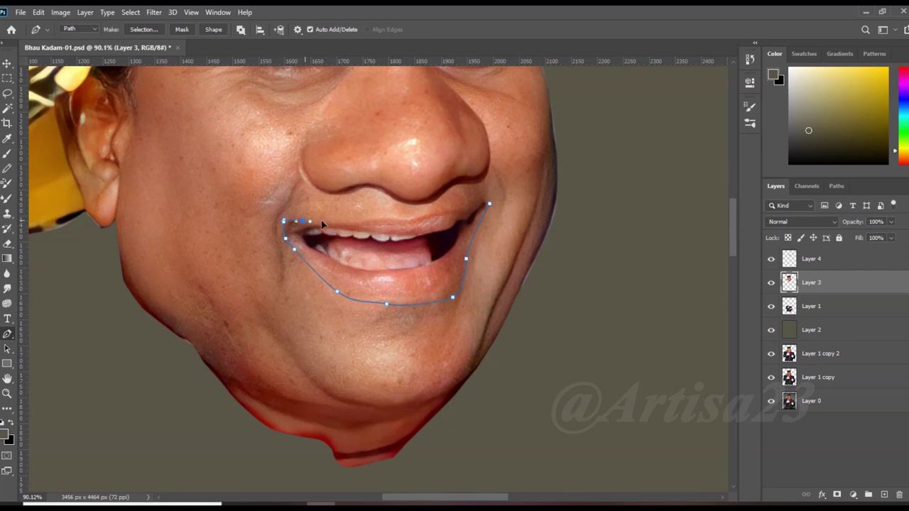
Turn the mouth path into a selection and copy it to Layer 5.
scroll(490, 208, down, 3)
right_click(423, 237)
click(467, 286)
key(Return)
key(ctrl+j)
Move the copied mouth up slightly and enlarge it to about 131%.
key(ctrl+t)
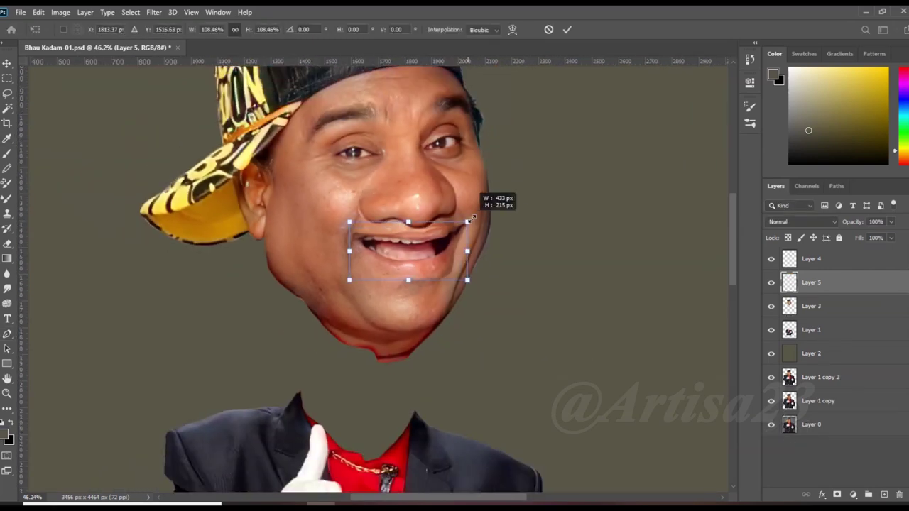
drag(426, 281, 443, 265)
scroll(441, 265, up, 2)
mouse_move(252, 333)
mouse_down()
mouse_move(241, 325)
mouse_move(233, 342)
mouse_up()
Warp the mouth's left and upper-right edges into a wider grin.
click(38, 12)
click(195, 353)
drag(236, 230, 253, 228)
mouse_move(488, 221)
mouse_down()
mouse_move(476, 226)
mouse_move(491, 248)
mouse_up()
key(Return)
Return to the Pen tool and adjust the view for the next trace.
key(p)
scroll(459, 206, down, 2)
scroll(455, 237, up, 1)
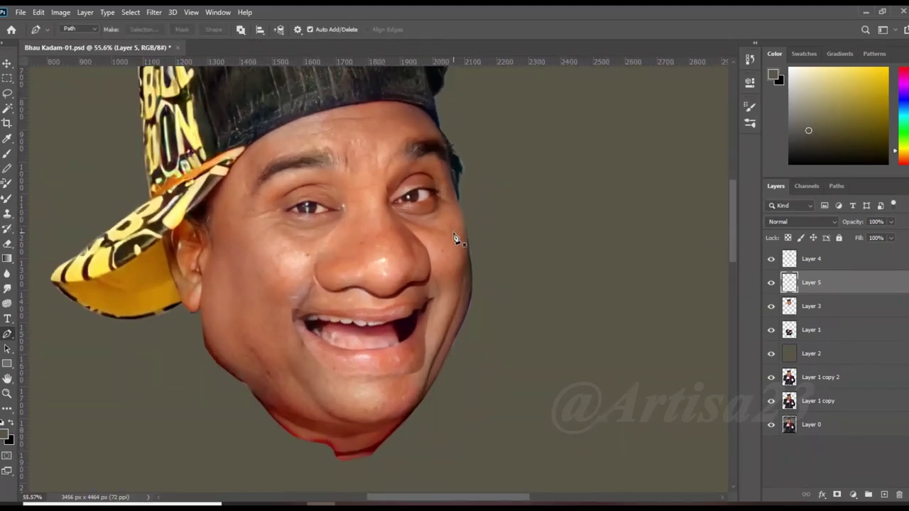
scroll(455, 238, down, 2)
scroll(477, 216, up, 4)
On the head layer, trace a closed pen path around the gold-brimmed cap.
click(844, 301)
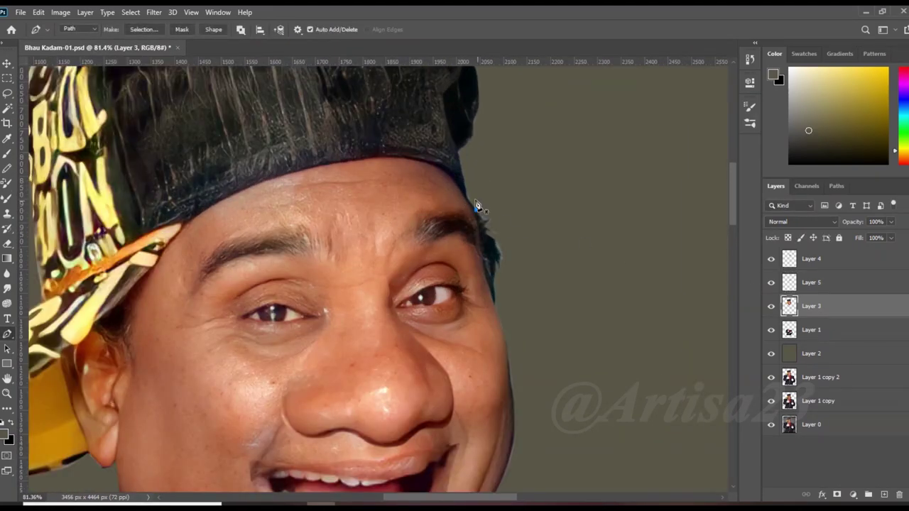
drag(399, 162, 417, 161)
scroll(429, 158, up, 1)
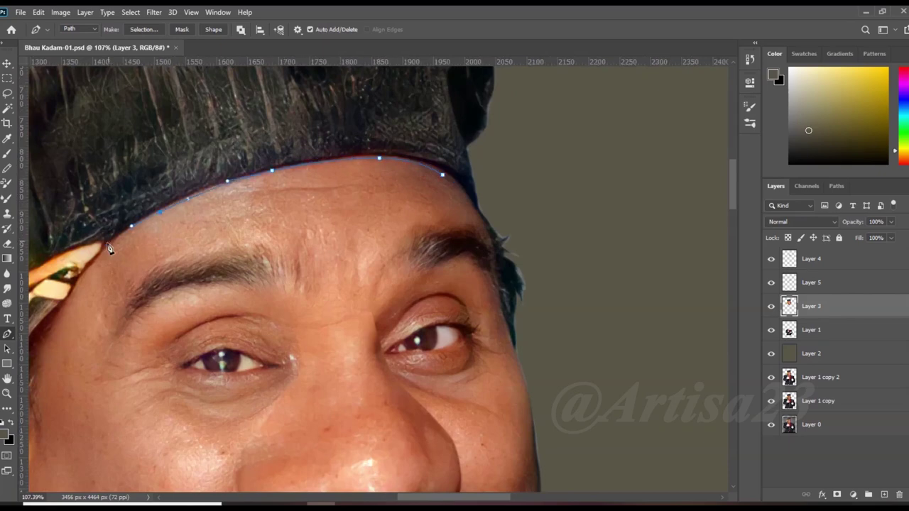
drag(109, 249, 314, 204)
scroll(217, 288, up, 2)
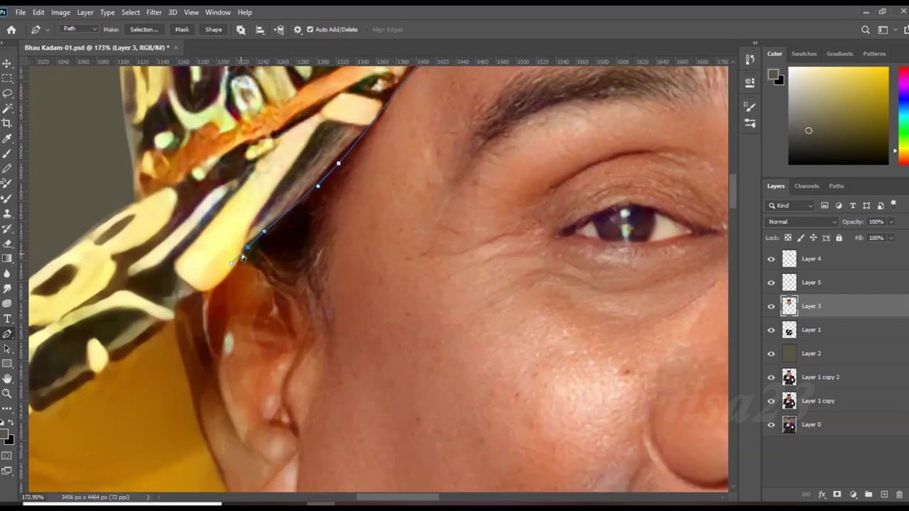
scroll(205, 306, up, 2)
scroll(192, 284, down, 2)
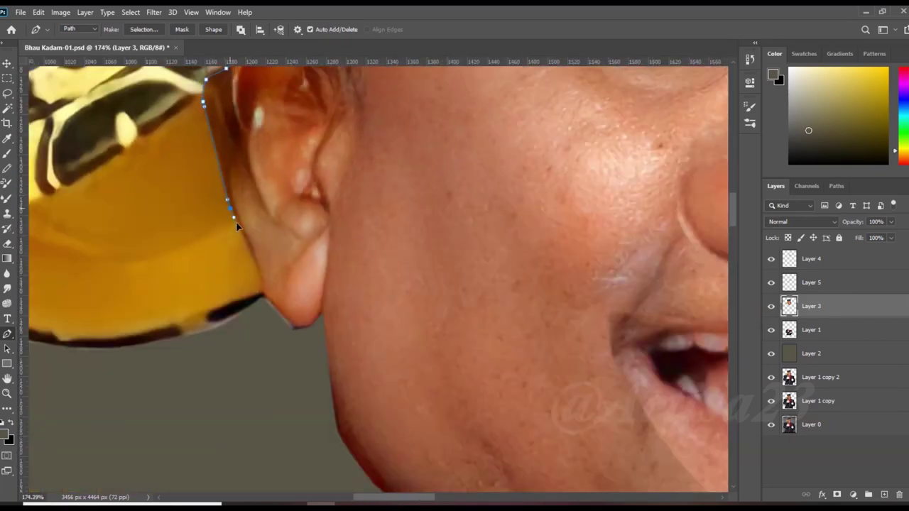
scroll(264, 355, down, 5)
scroll(419, 238, up, 6)
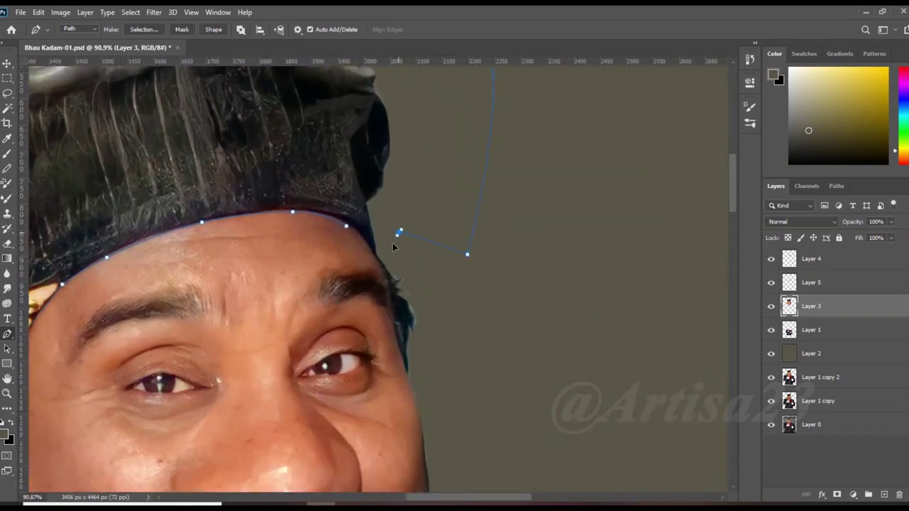
scroll(387, 248, up, 2)
click(326, 212)
Convert the cap path to a selection and move the cap onto new Layer 6.
key(ctrl+0)
click(144, 29)
click(516, 135)
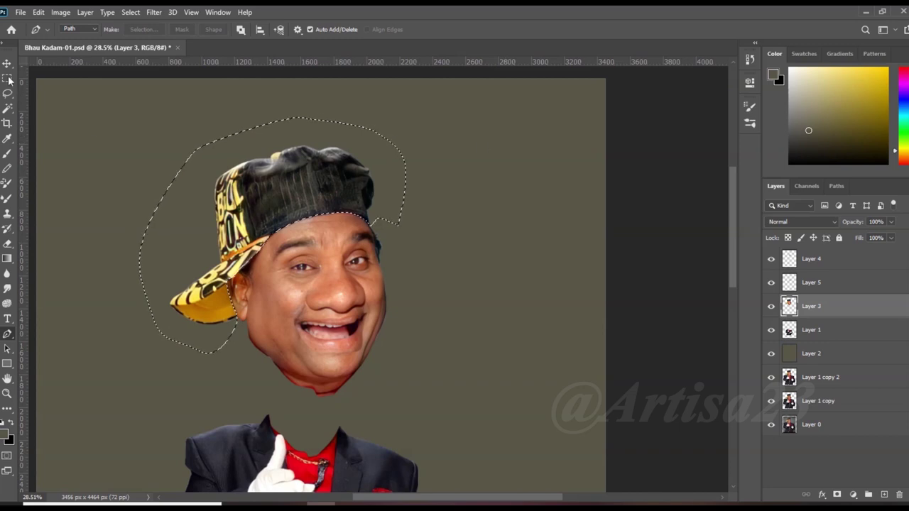
key(v)
key(Delete)
key(ctrl+d)
key(ctrl+v)
Shrink the cap to about 72% and seat it atop the head.
scroll(377, 266, down, 2)
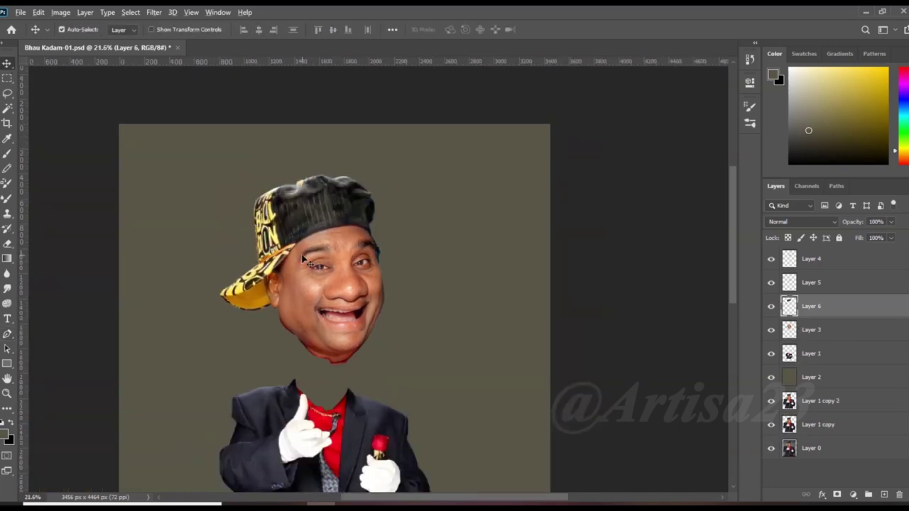
scroll(352, 169, up, 4)
key(ctrl+t)
drag(440, 89, 409, 109)
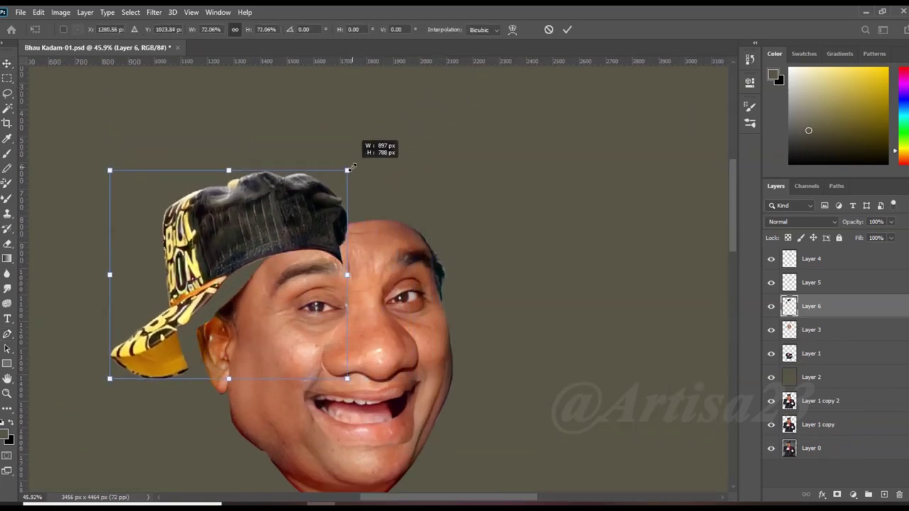
key(Return)
Select the face layer, Layer 3, and bring up the Edit menu.
scroll(374, 262, down, 2)
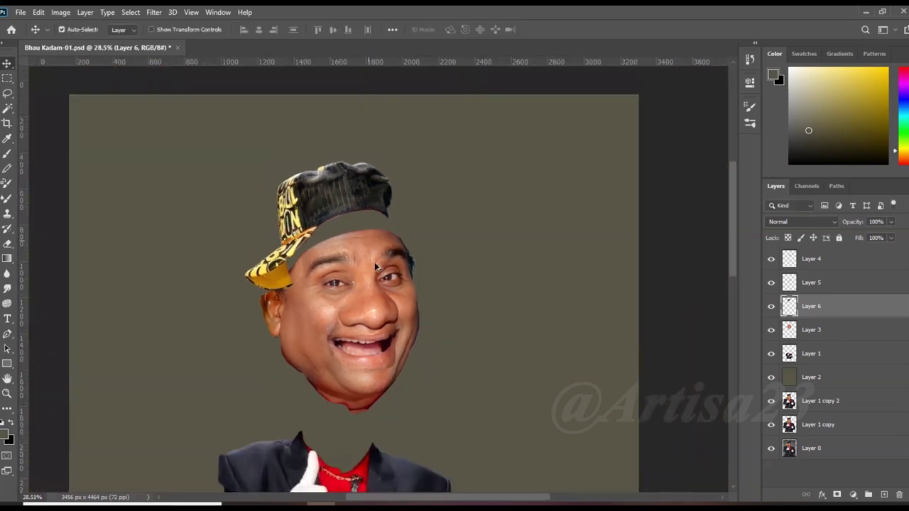
scroll(374, 262, up, 2)
click(375, 262)
click(38, 12)
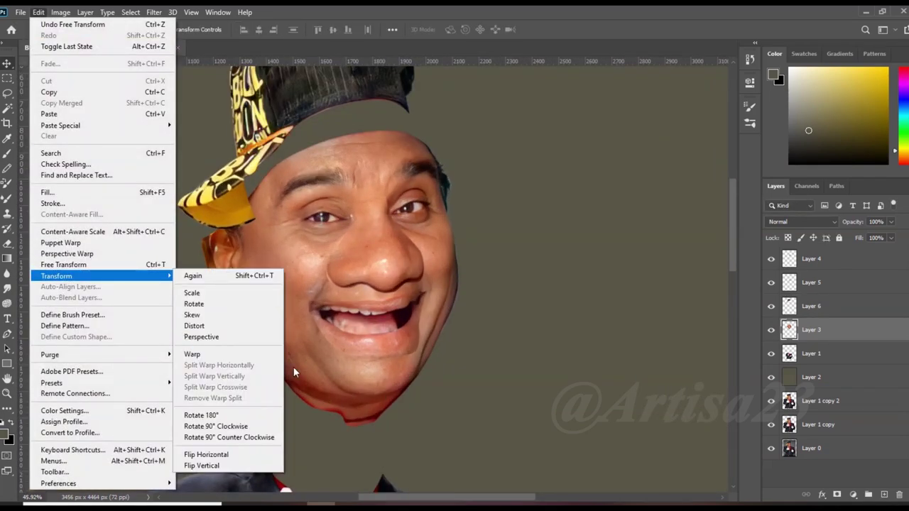
Warp the face: lower the chin, pull in the left jaw, bulge the right cheek.
click(301, 353)
drag(382, 436, 423, 448)
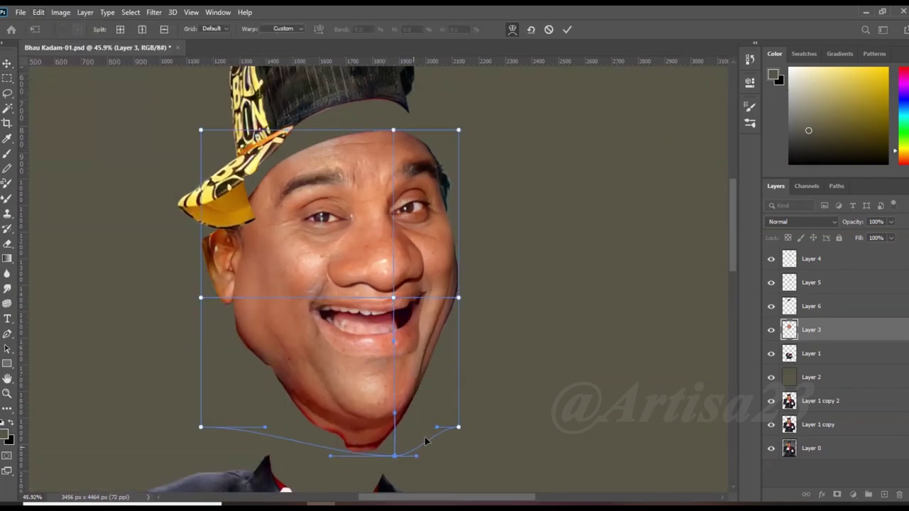
drag(244, 348, 217, 357)
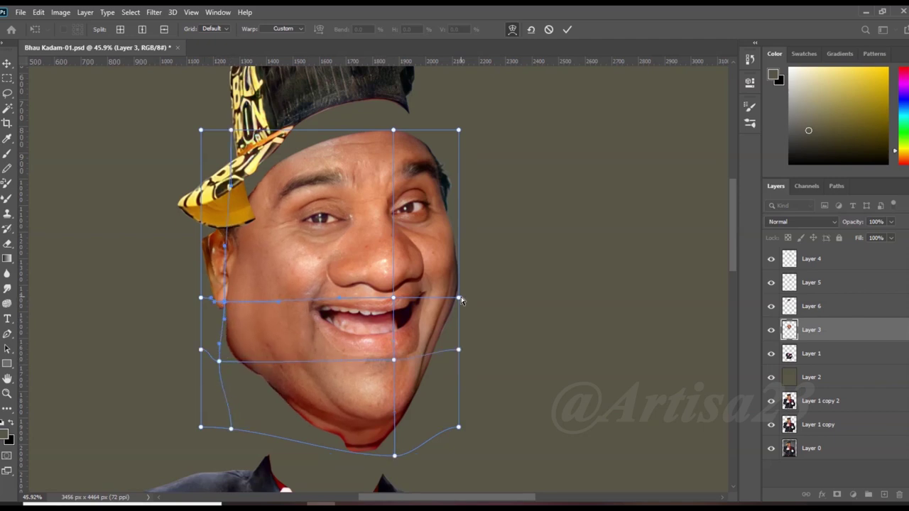
drag(462, 299, 474, 267)
drag(459, 185, 447, 192)
drag(393, 199, 386, 201)
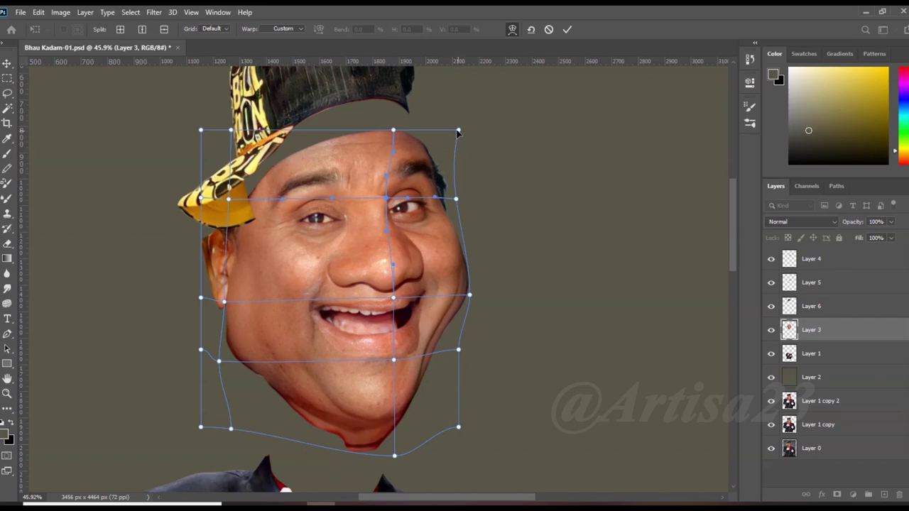
drag(394, 131, 374, 129)
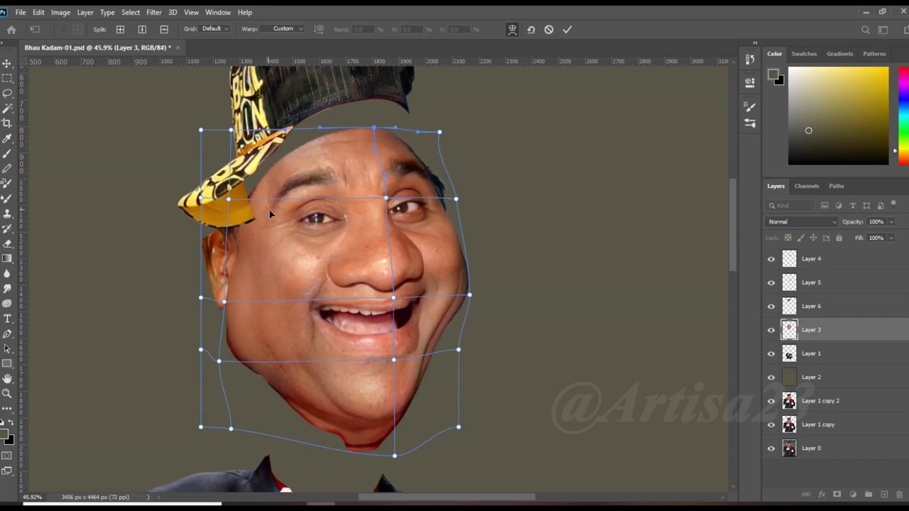
key(Return)
Scale the suited body layer down to a smaller size.
key(ctrl+0)
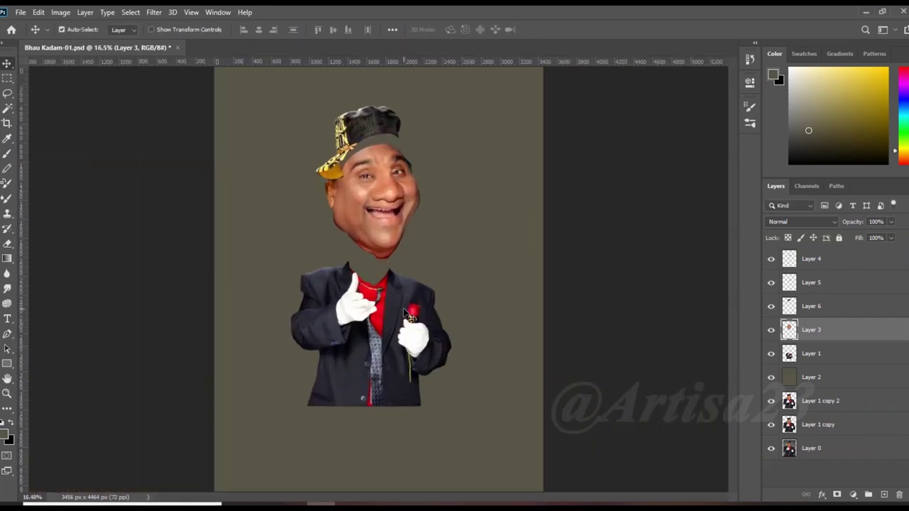
click(410, 314)
key(ctrl+t)
drag(448, 267, 438, 277)
key(Return)
key(ctrl+minus)
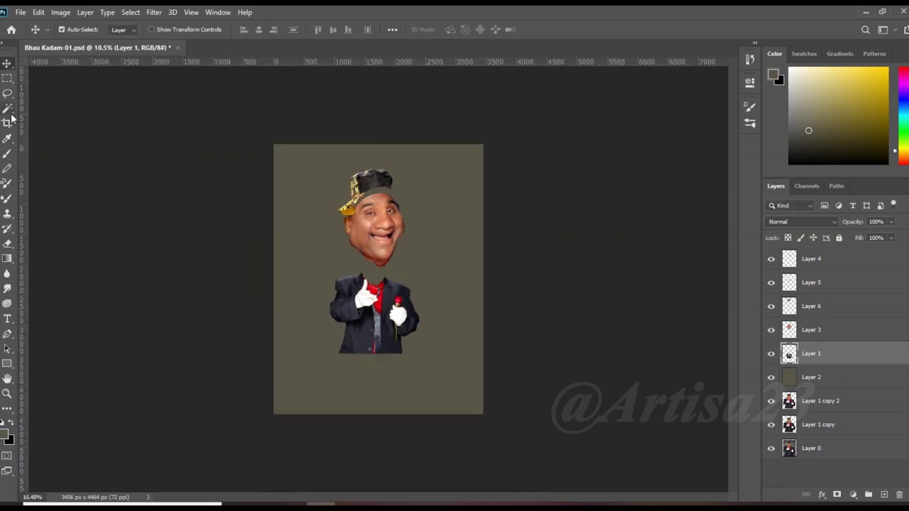
Crop the canvas tighter around the figure.
click(7, 123)
key(Return)
key(ctrl+0)
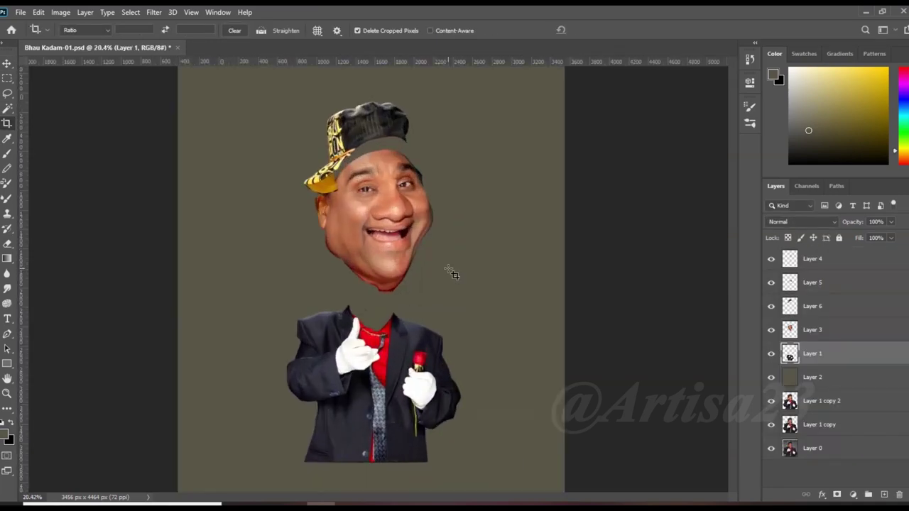
Smudge the forehead skin on the face layer up beneath the cap.
key(v)
scroll(392, 170, up, 5)
ctrl+click(385, 203)
click(7, 288)
scroll(216, 142, up, 2)
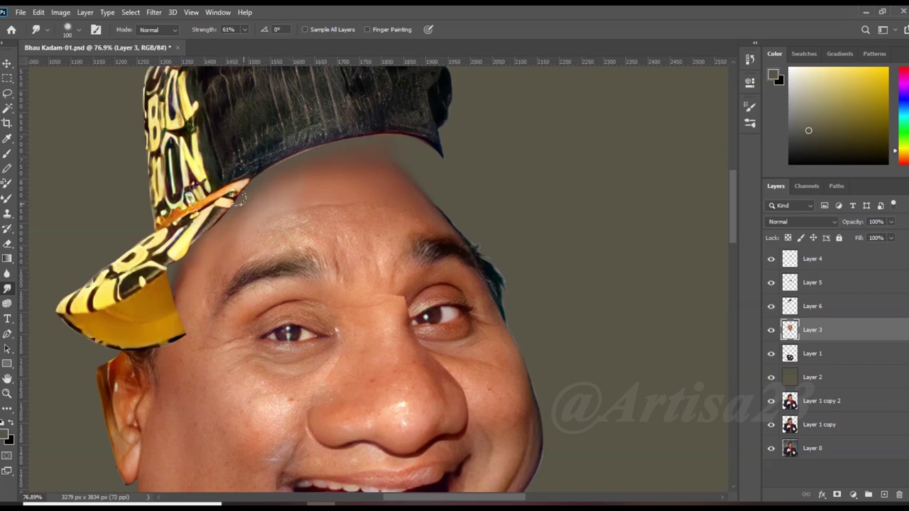
scroll(358, 169, down, 2)
Move the cap layer into a new position on the head.
key(v)
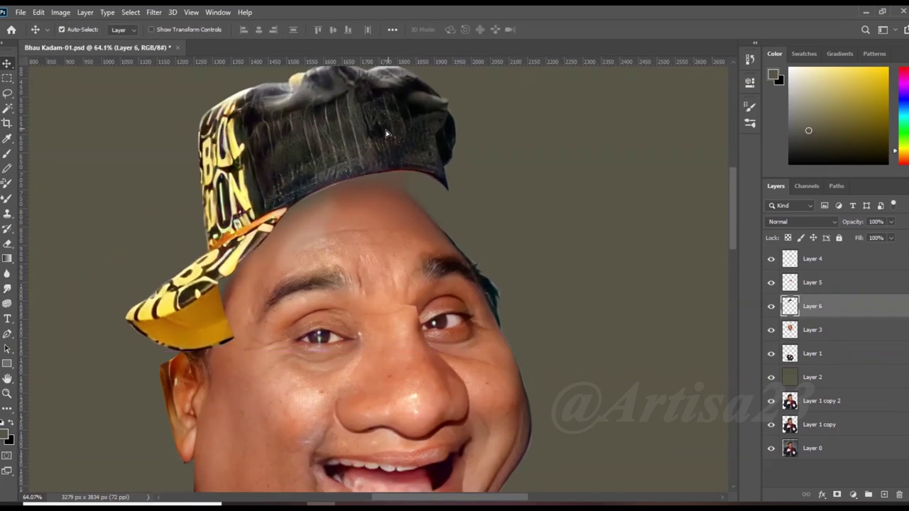
drag(401, 126, 376, 134)
scroll(376, 213, up, 1)
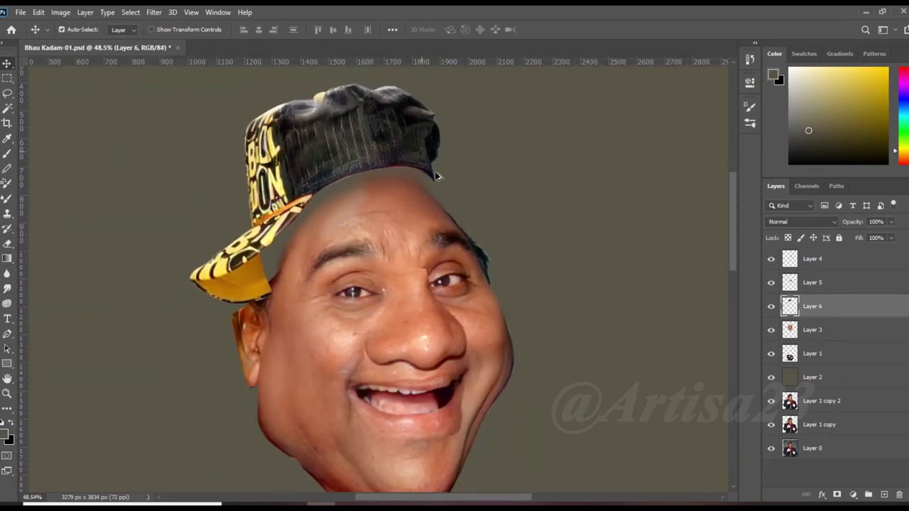
Reselect the face layer with a smaller Smudge brush.
click(812, 330)
click(7, 288)
scroll(437, 195, up, 1)
key(bracketleft)
key(bracketleft)
key(bracketleft)
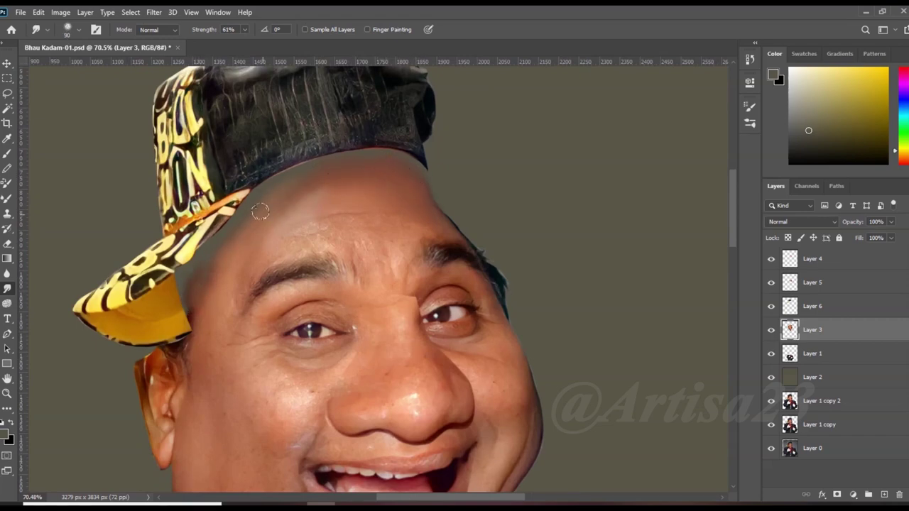
Smudge a long neck from the chin down to the red shirt collar, smoothing the jawline.
scroll(197, 264, down, 5)
scroll(324, 388, up, 5)
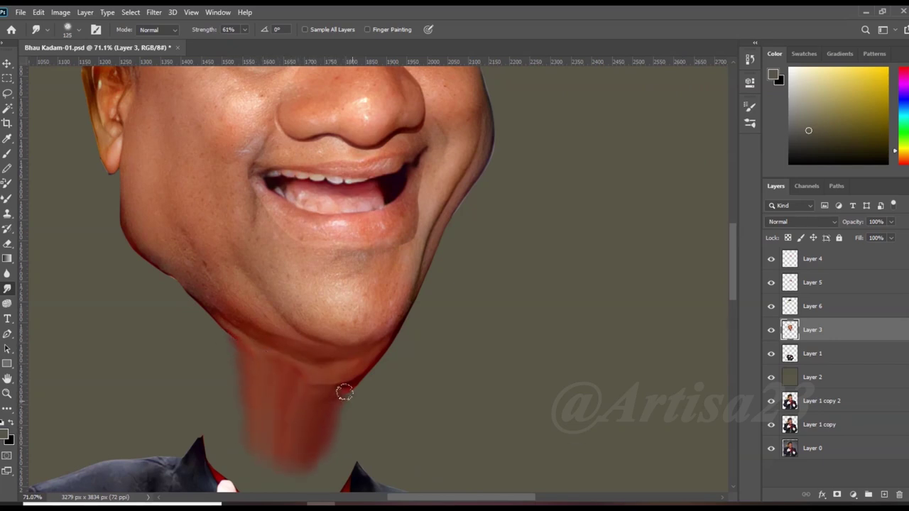
scroll(315, 325, down, 2)
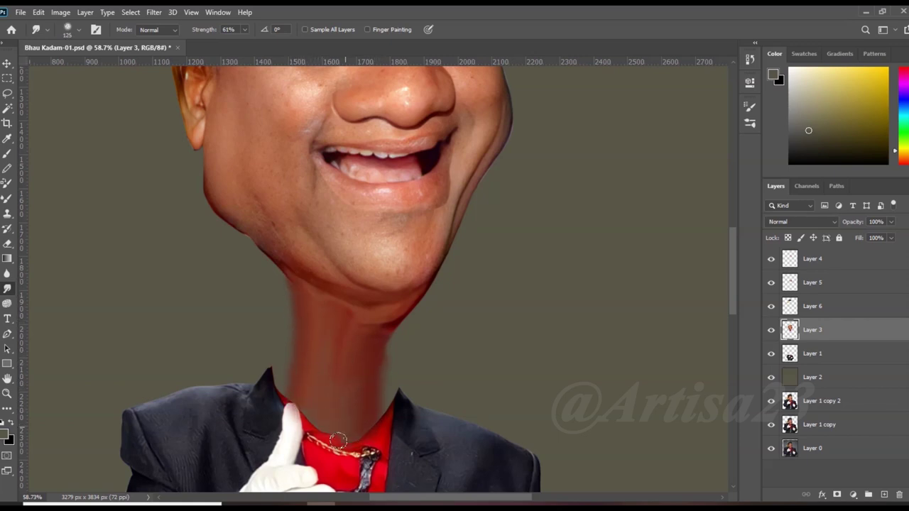
scroll(357, 291, down, 3)
scroll(355, 291, down, 3)
scroll(352, 287, up, 1)
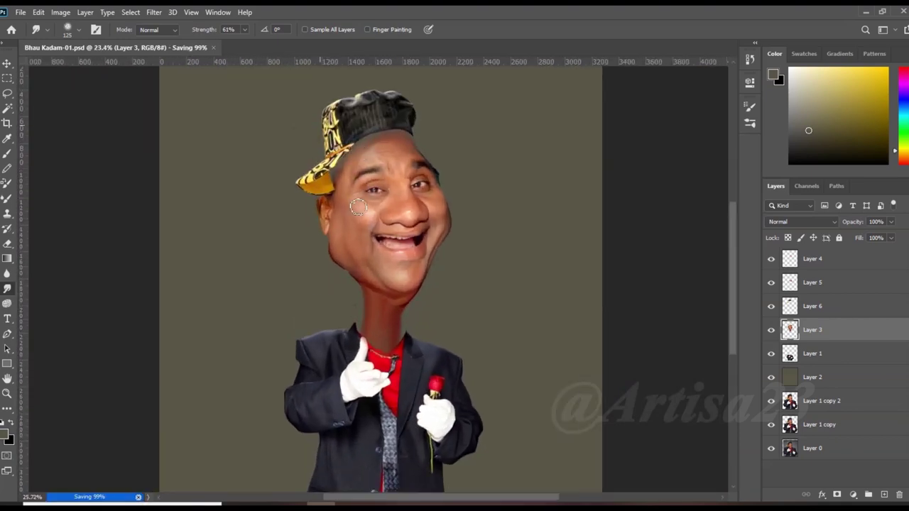
scroll(340, 282, up, 10)
scroll(335, 298, up, 2)
scroll(299, 280, down, 3)
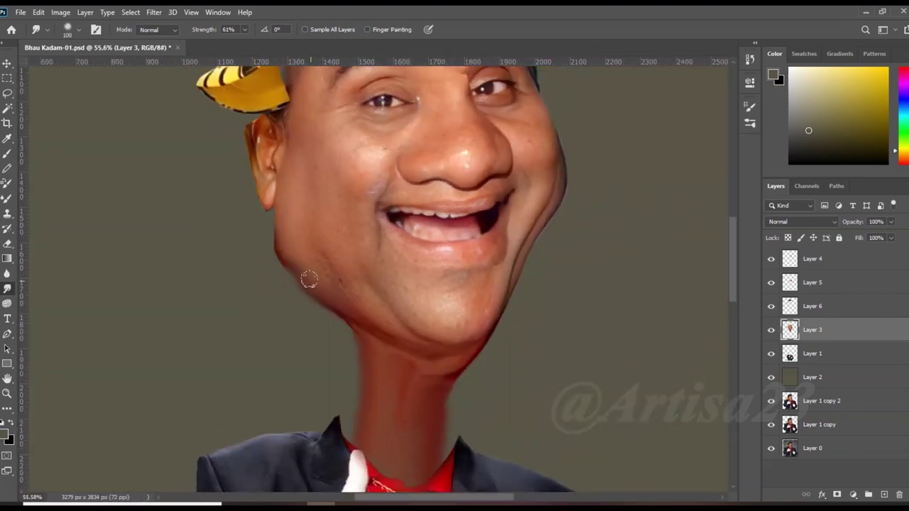
scroll(309, 283, down, 3)
scroll(355, 288, down, 2)
scroll(419, 276, up, 4)
scroll(426, 305, down, 2)
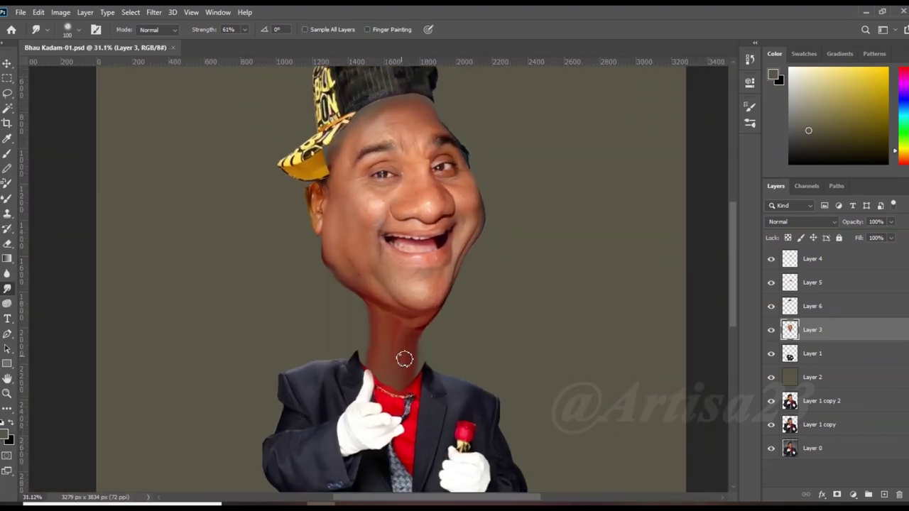
scroll(412, 284, down, 2)
scroll(369, 226, up, 2)
click(8, 334)
scroll(323, 234, up, 4)
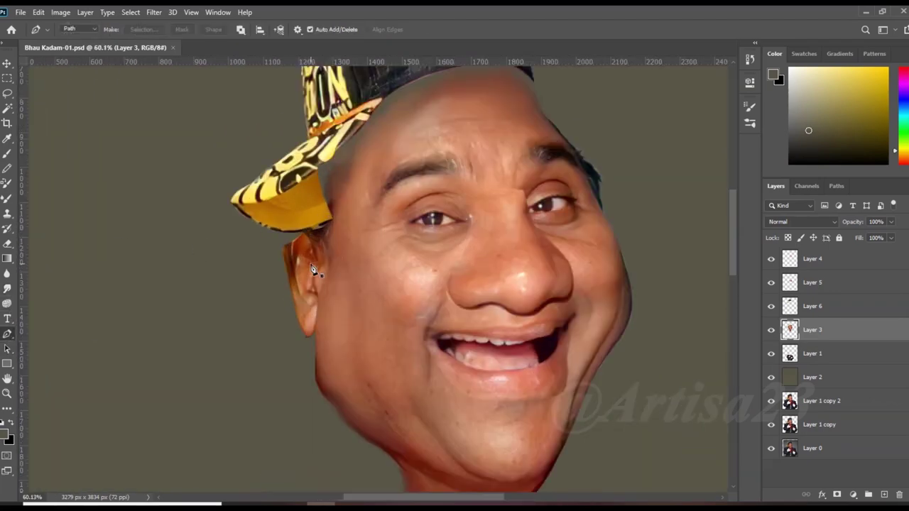
Trace the ear, make it a selection, and copy it to new Layer 7.
click(322, 231)
scroll(297, 224, down, 3)
click(143, 30)
click(517, 135)
key(Delete)
key(ctrl+j)
scroll(390, 209, down, 1)
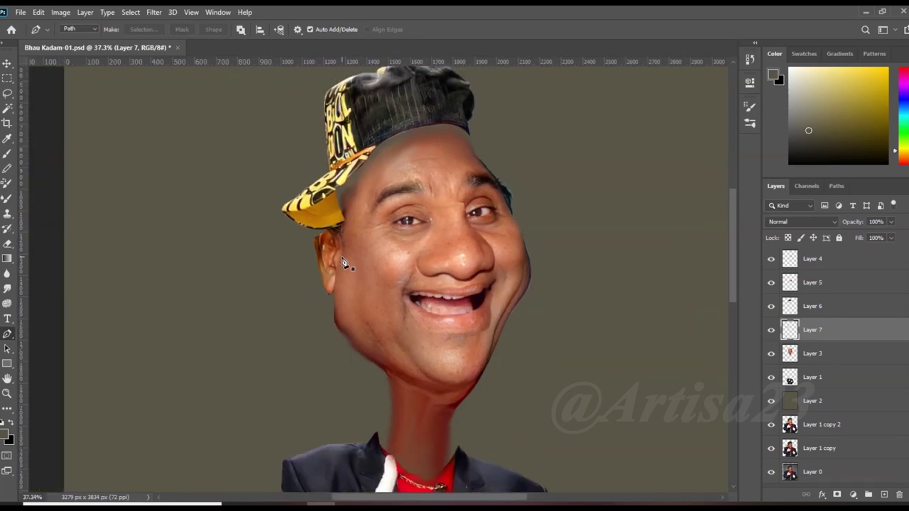
Enlarge the ear copy about 148% and move its layer to the top.
key(ctrl+t)
drag(343, 222, 356, 196)
scroll(287, 345, up, 3)
drag(286, 345, 297, 260)
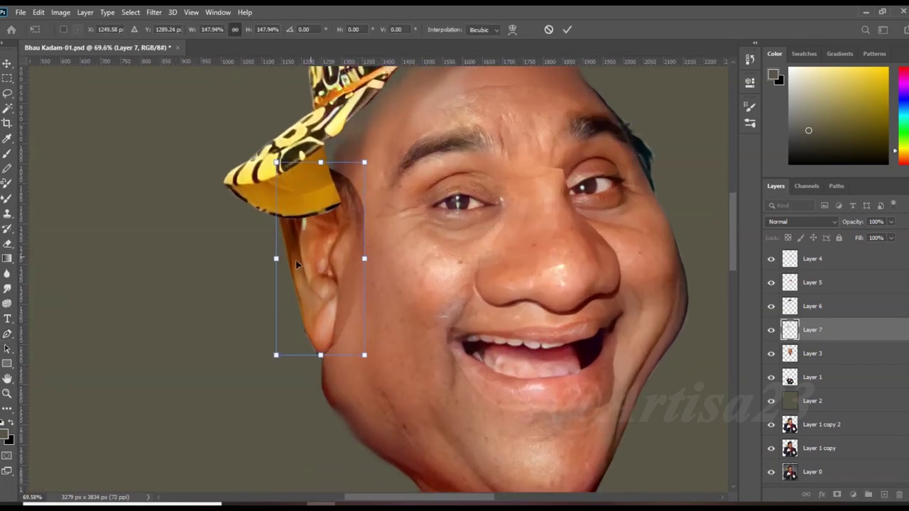
key(Return)
drag(813, 256, 813, 253)
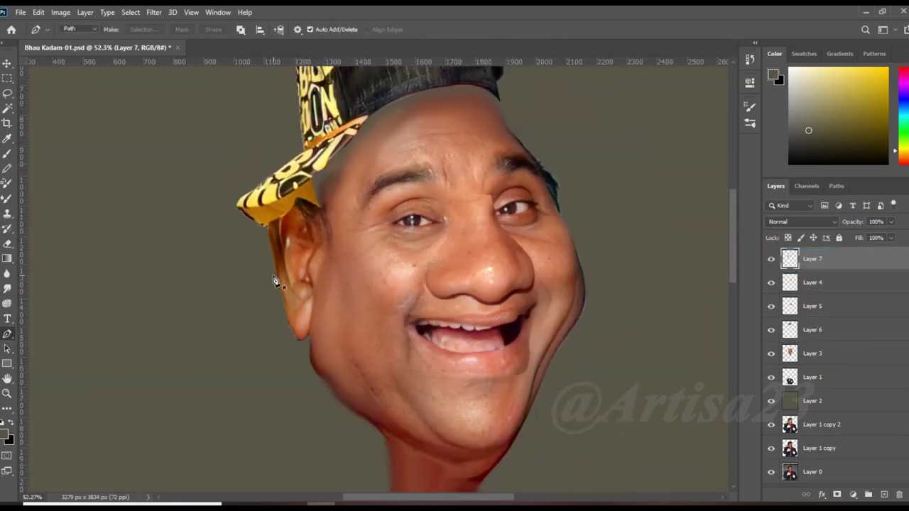
scroll(355, 277, down, 3)
scroll(234, 150, up, 2)
Select the cap layer with the Move tool and nudge it.
key(v)
click(337, 171)
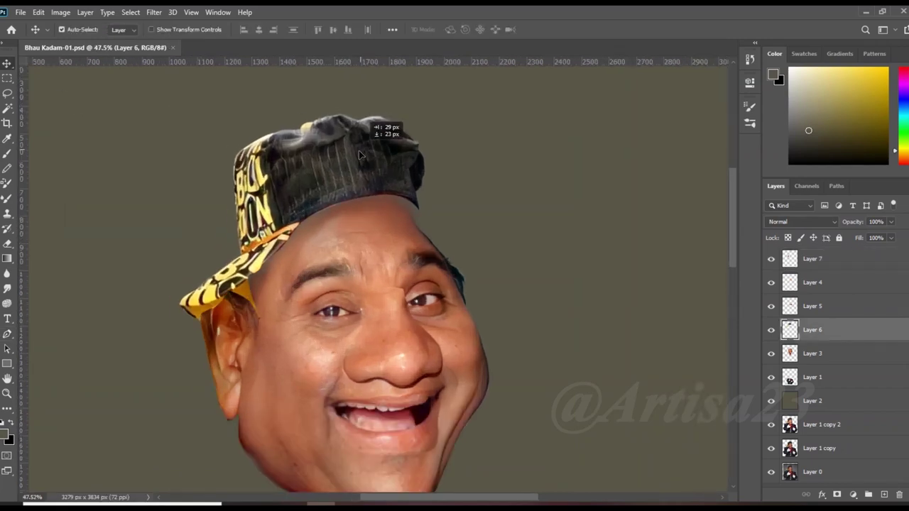
scroll(419, 305, down, 2)
scroll(419, 306, up, 2)
Scale the mouth layer slightly larger.
click(405, 334)
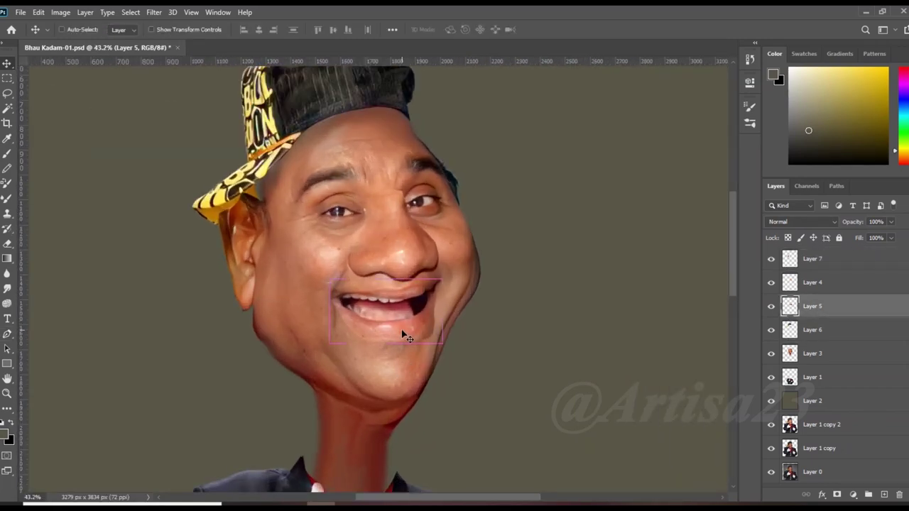
key(ctrl+t)
drag(443, 274, 445, 281)
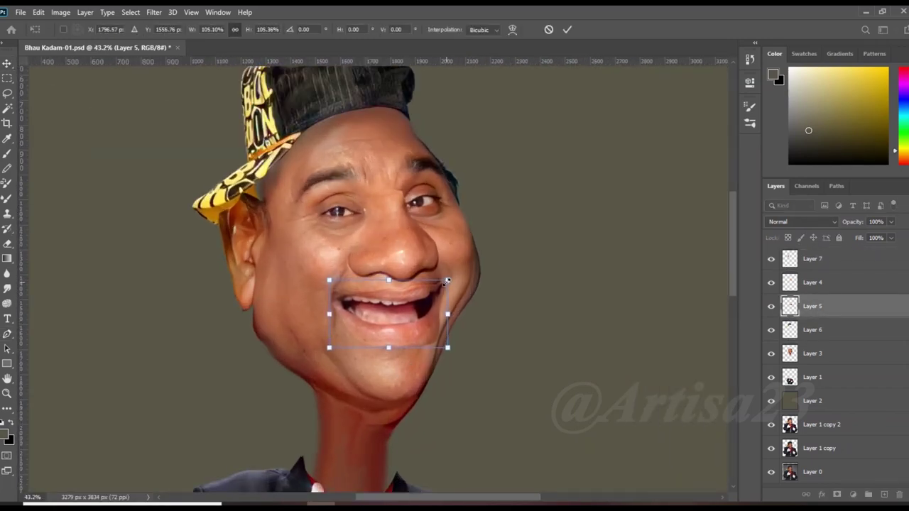
key(Return)
scroll(454, 300, down, 1)
click(454, 300)
scroll(454, 299, down, 3)
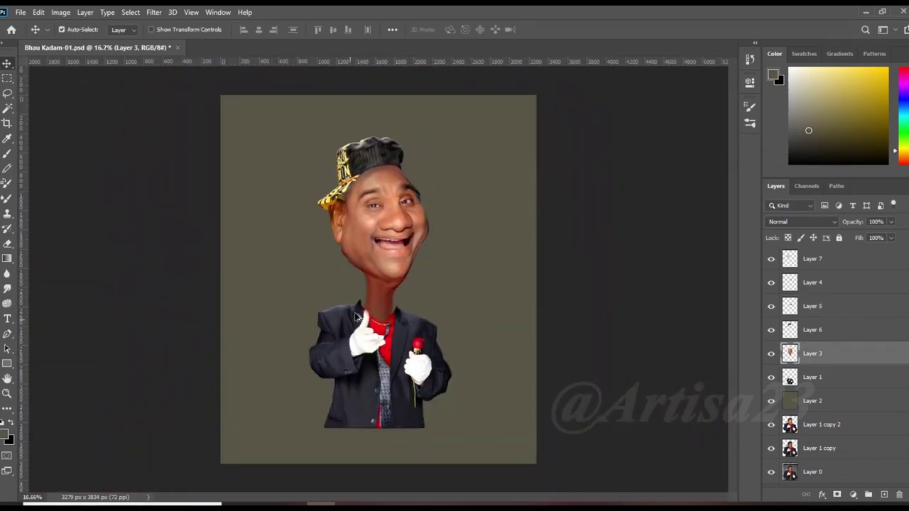
On the suited body layer, start a Pen path at the thumb tip and along the sleeve.
scroll(389, 357, up, 2)
scroll(388, 358, up, 2)
scroll(404, 301, down, 1)
click(404, 302)
scroll(405, 302, up, 2)
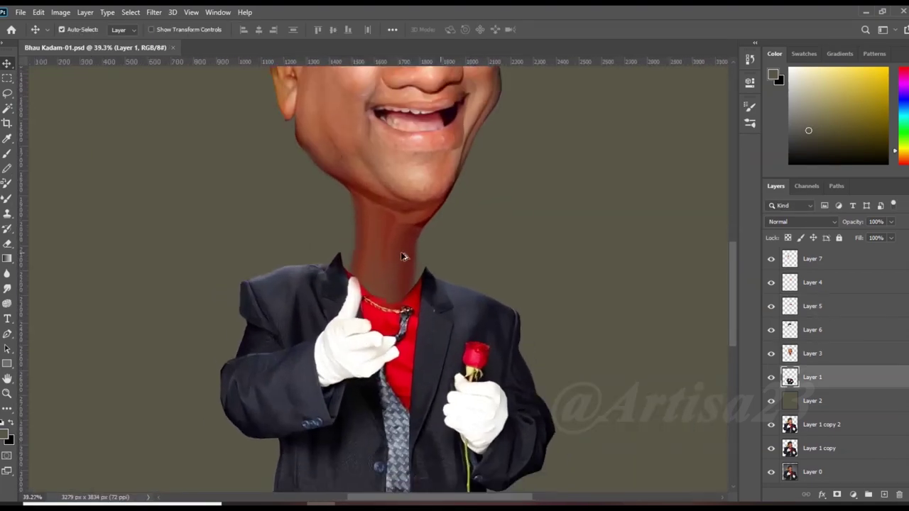
key(p)
scroll(405, 305, down, 1)
scroll(401, 177, up, 3)
scroll(402, 177, up, 3)
click(378, 176)
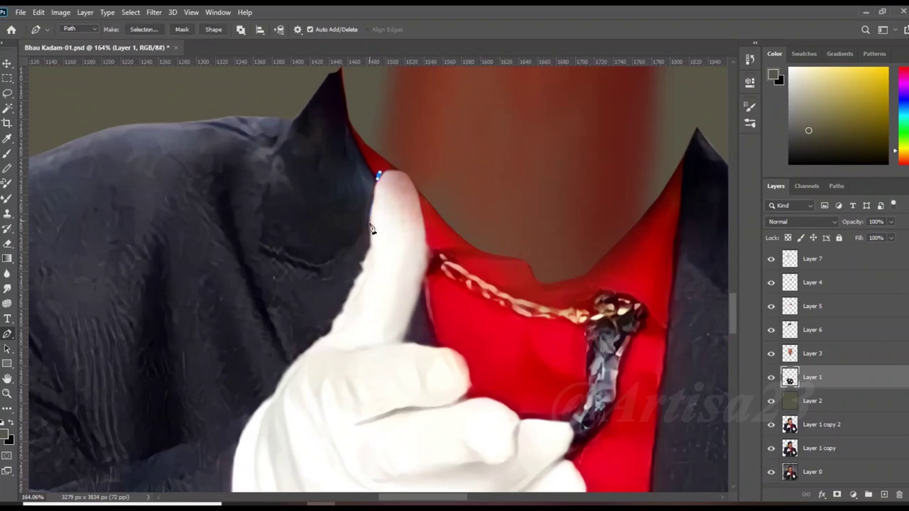
scroll(300, 361, up, 2)
click(243, 426)
scroll(244, 426, up, 1)
scroll(400, 227, down, 2)
drag(330, 264, 324, 265)
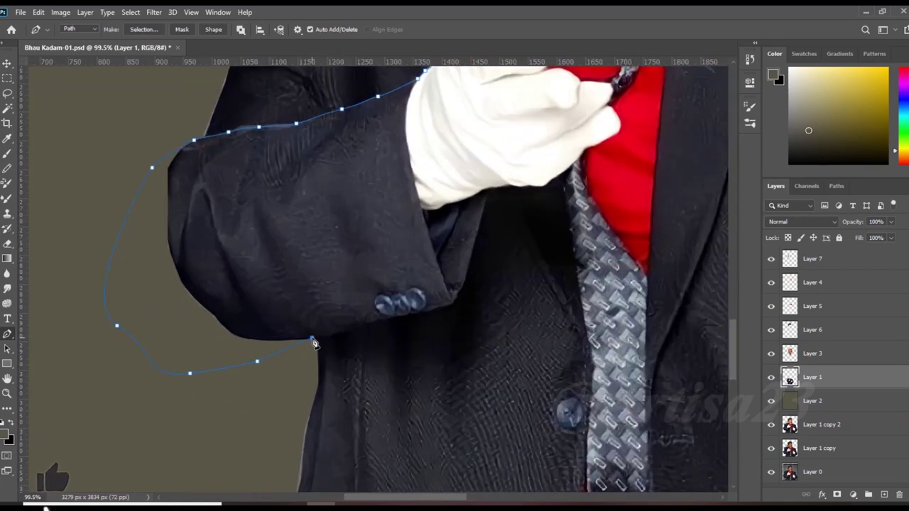
scroll(349, 343, up, 2)
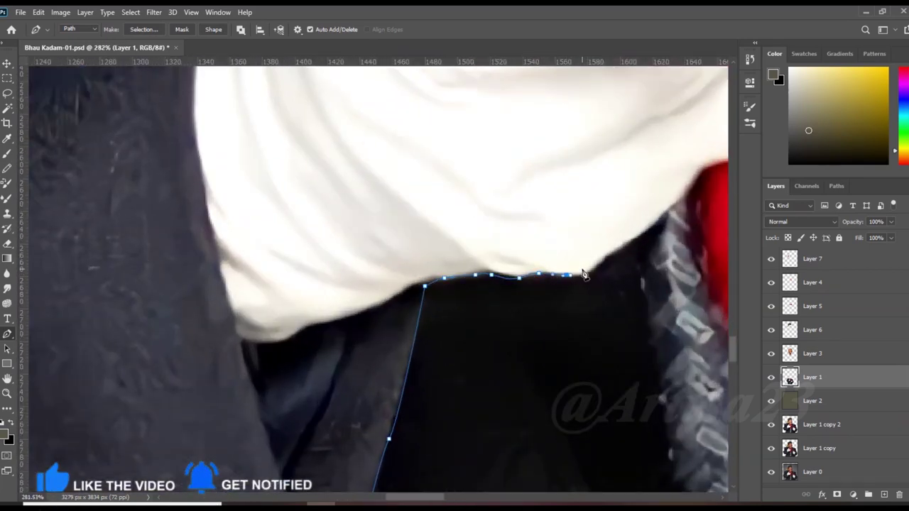
scroll(357, 248, up, 1)
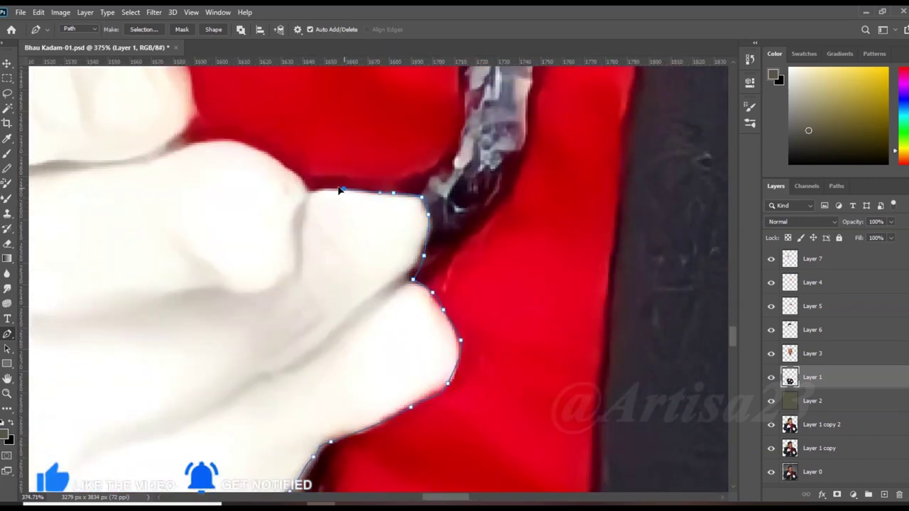
Continue the path with anchors along the glove, finger and thumb edges.
click(306, 179)
click(279, 162)
click(333, 264)
click(348, 220)
click(348, 204)
click(338, 184)
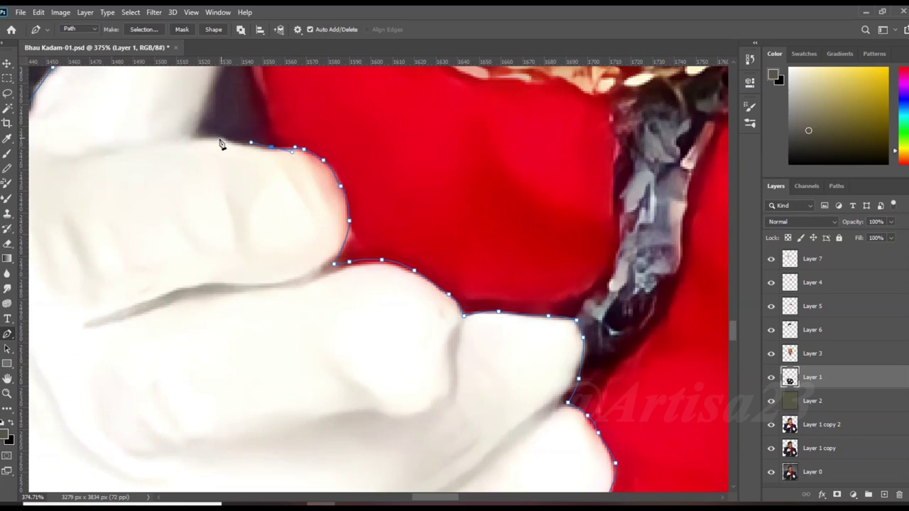
drag(220, 142, 396, 283)
drag(429, 142, 417, 341)
drag(418, 247, 424, 219)
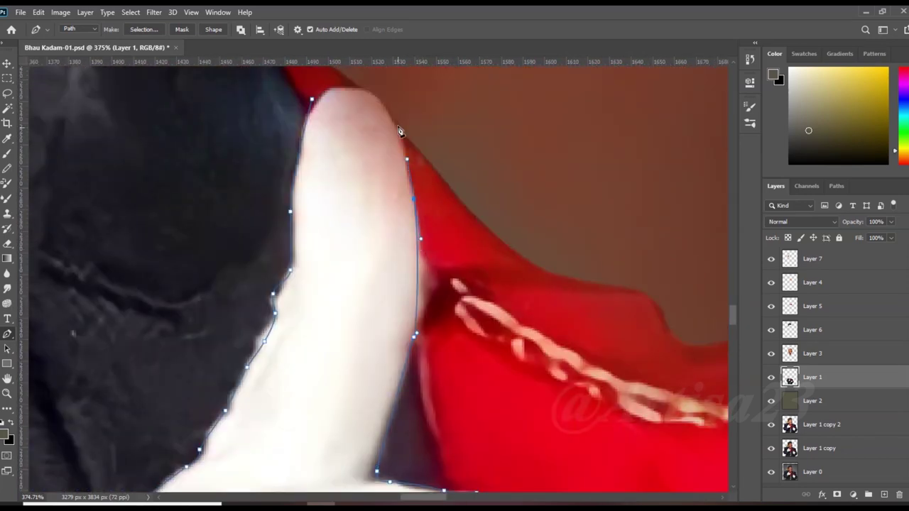
scroll(381, 167, down, 5)
Turn the path into a selection and cut the arm and glove onto new Layer 8.
right_click(414, 239)
click(436, 286)
key(Return)
key(Delete)
Save the document as Bhau Kadam-01a.psd.
click(20, 12)
click(57, 140)
click(21, 12)
click(57, 152)
click(365, 265)
click(39, 12)
click(206, 355)
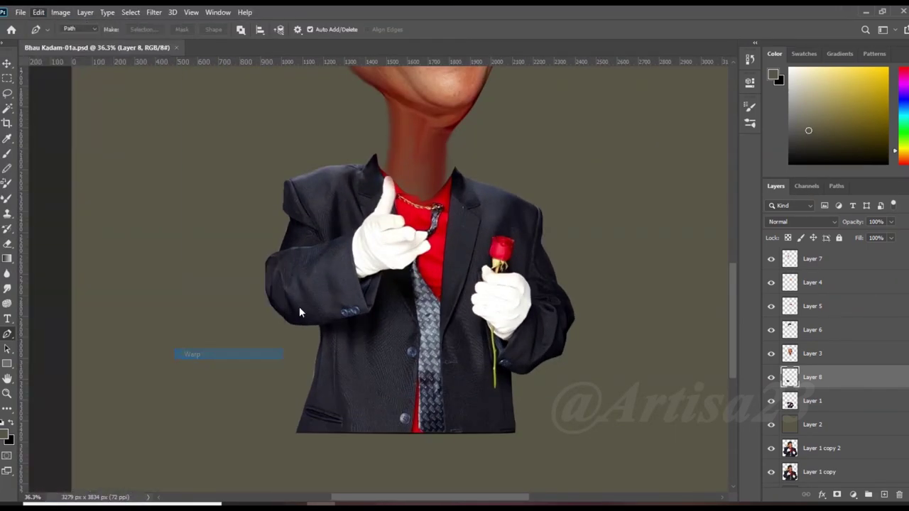
Warp Layer 8's sleeve outward to the left, bending its lower edge upward.
mouse_move(279, 281)
mouse_down()
mouse_move(248, 284)
mouse_move(212, 266)
mouse_up()
drag(265, 325, 240, 318)
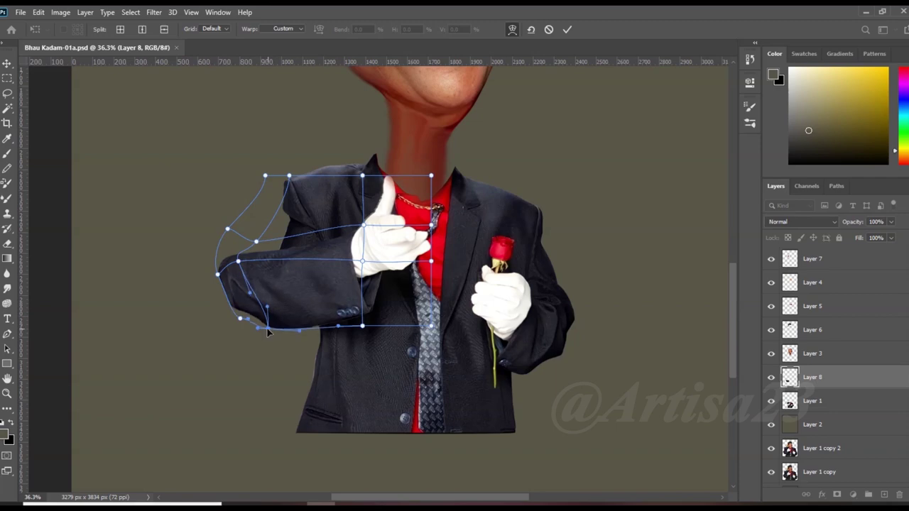
drag(363, 325, 361, 315)
key(Return)
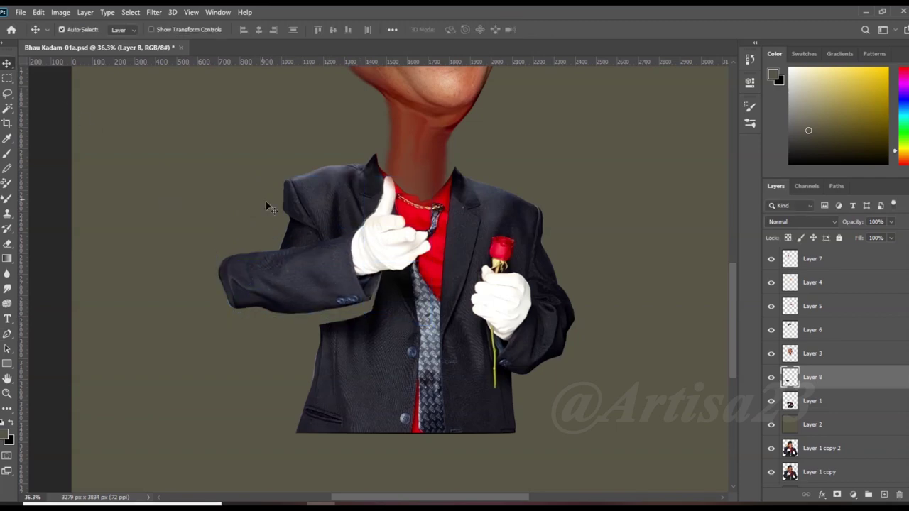
Warp the suit on Layer 1 to reshape its left sleeve edge.
key(ctrl+plus)
key(ctrl+minus)
click(331, 222)
scroll(305, 242, up, 3)
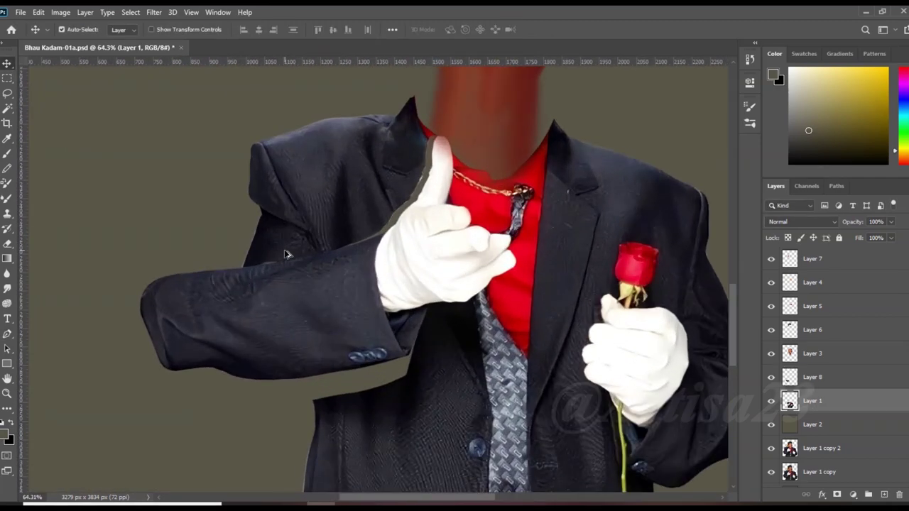
click(39, 12)
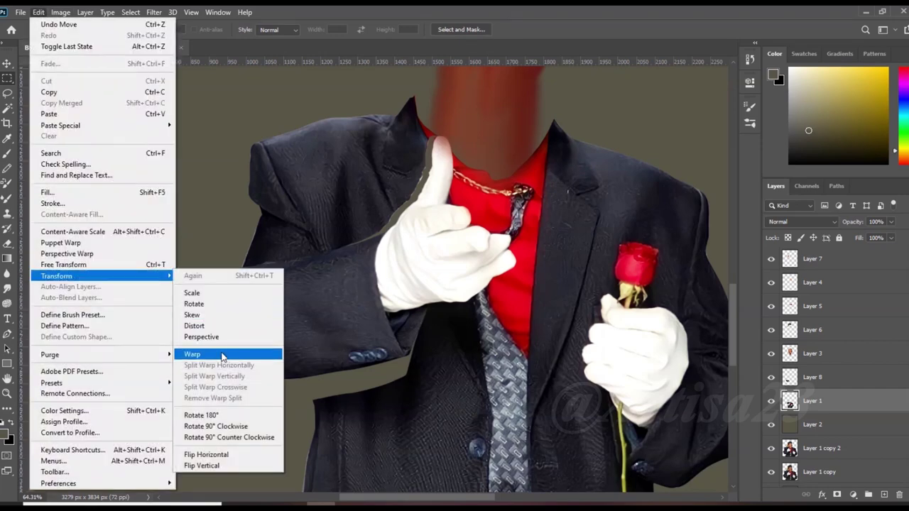
click(227, 355)
alt+click(389, 209)
alt+click(289, 302)
alt+click(242, 263)
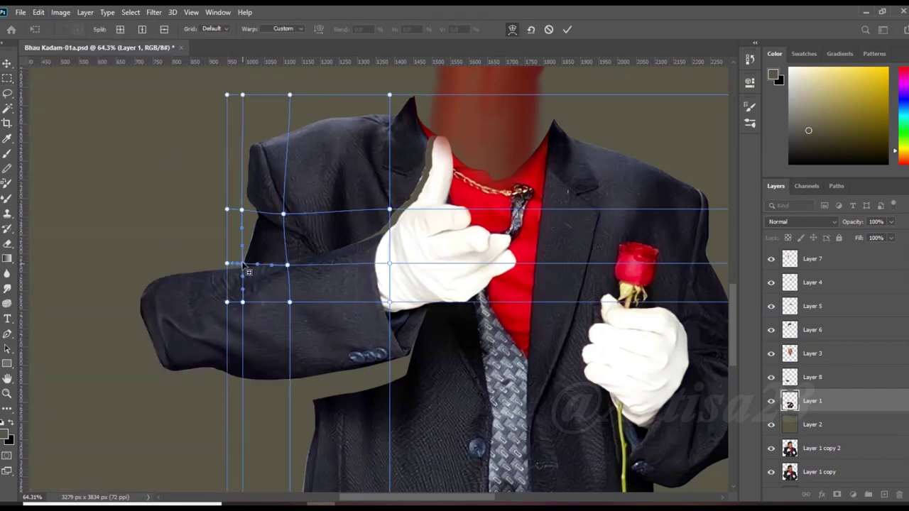
drag(215, 270, 208, 264)
key(Return)
Warp the suit's collar, pulling the collar point up and left and reshaping its tip.
scroll(384, 191, down, 2)
scroll(383, 191, up, 2)
click(38, 12)
mouse_move(56, 275)
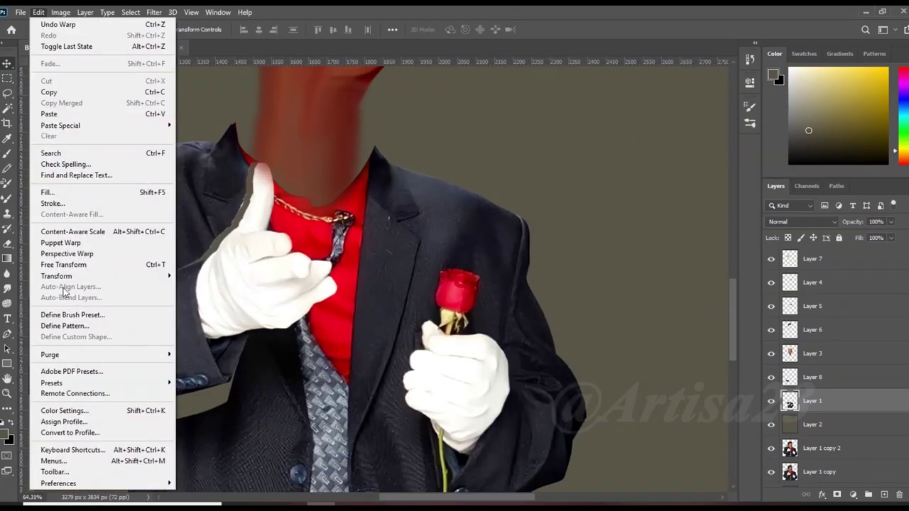
click(193, 352)
drag(382, 150, 360, 124)
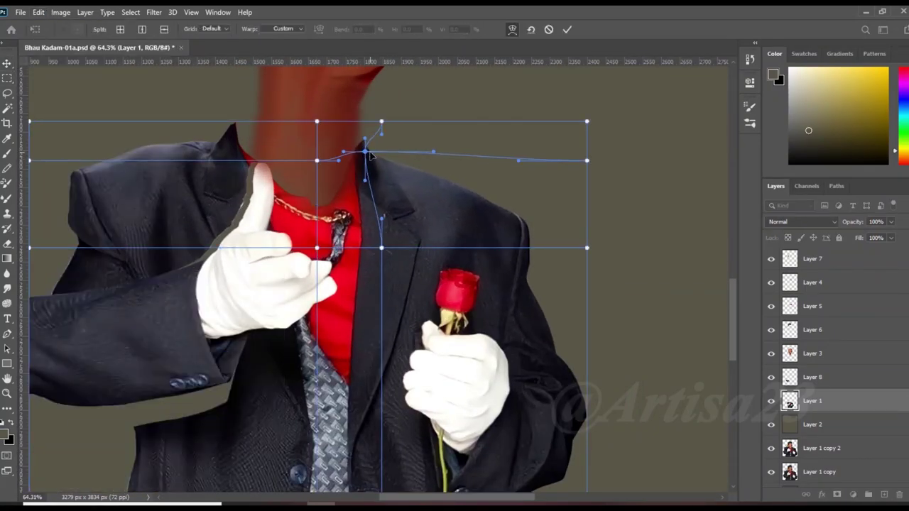
drag(238, 142, 254, 146)
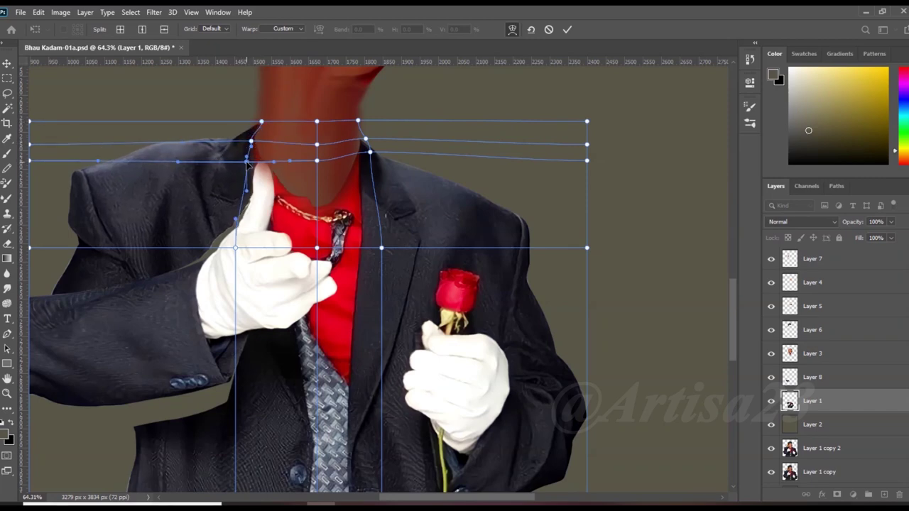
key(Return)
Warp the suit's right sleeve so it bulges outward with its corner pushed up.
scroll(318, 172, down, 5)
scroll(341, 289, up, 5)
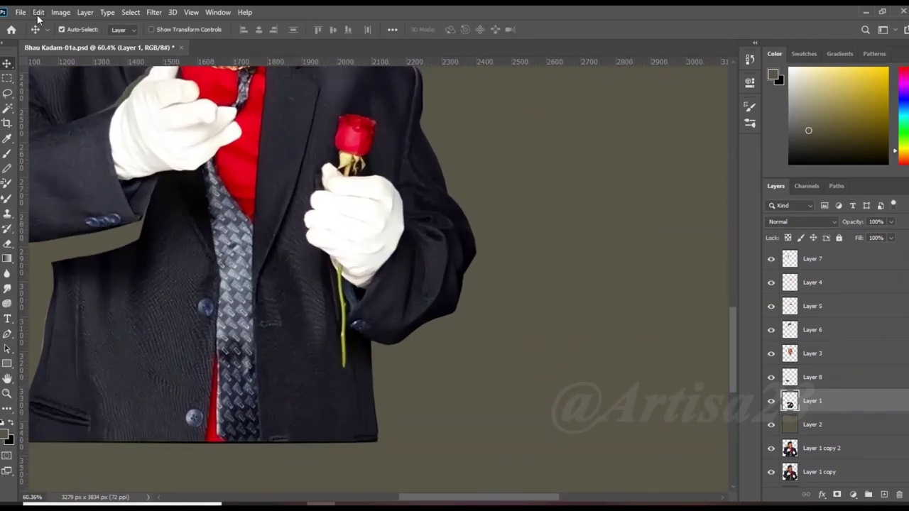
click(39, 12)
click(274, 355)
click(398, 270)
drag(476, 270, 496, 304)
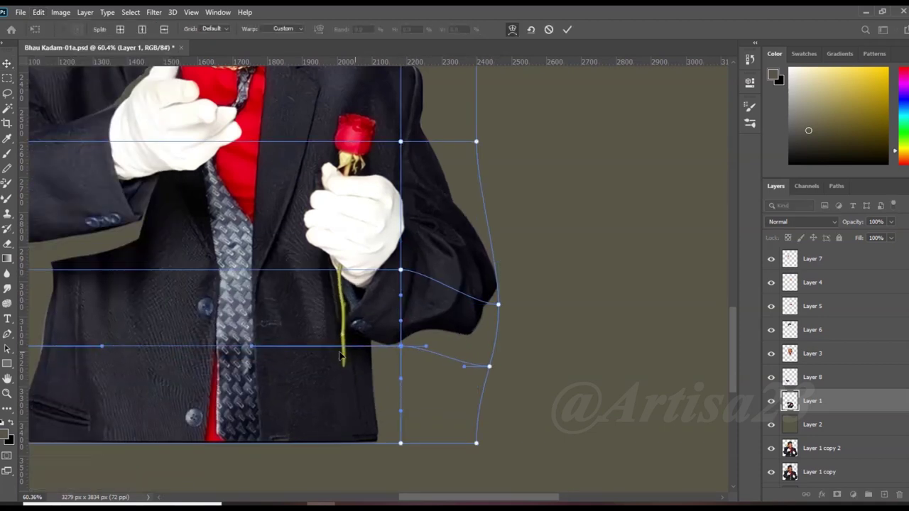
alt+click(360, 346)
drag(401, 347, 419, 341)
key(Return)
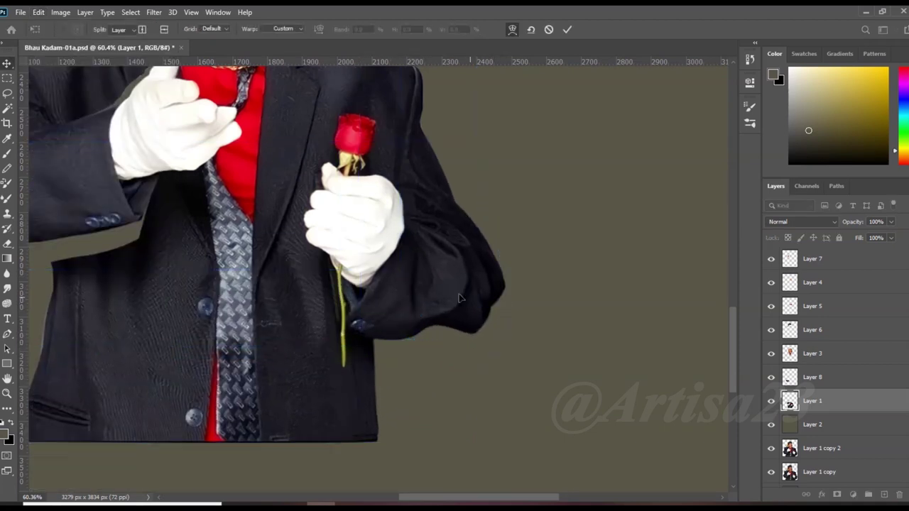
Rotate the pointing arm on Layer 8 by -12.8° and fit it against the body.
key(ctrl+minus)
scroll(382, 377, up, 3)
key(ctrl+t)
key(Escape)
ctrl+click(299, 404)
key(ctrl+t)
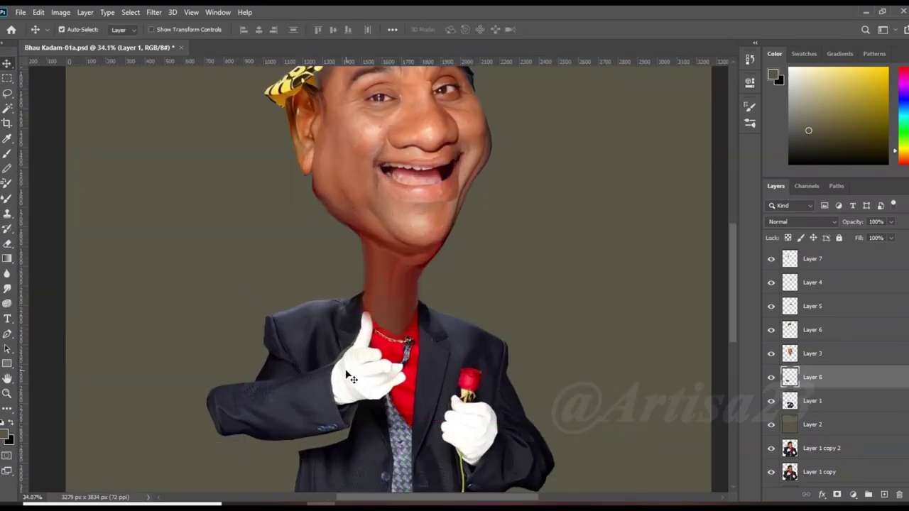
drag(443, 269, 426, 284)
drag(369, 376, 355, 382)
scroll(355, 382, down, 3)
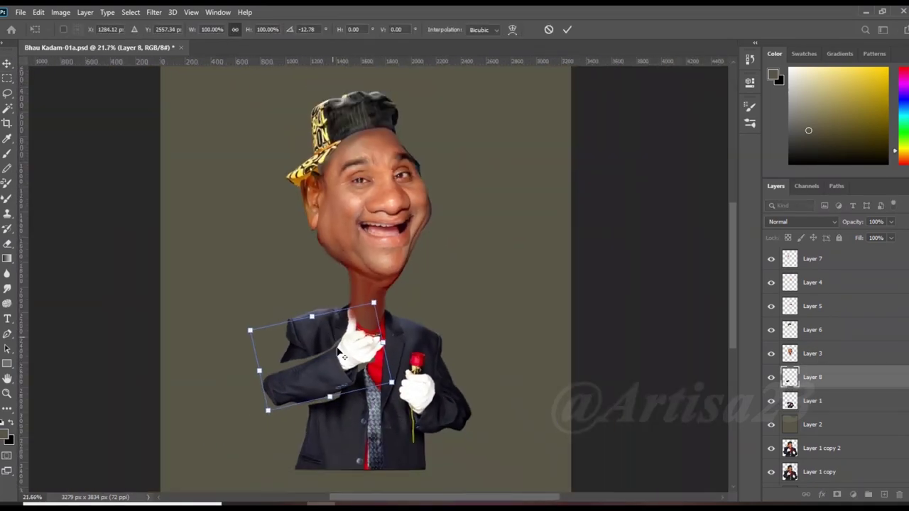
scroll(355, 382, up, 2)
key(Return)
Select the head layer and draw a rectangular selection around the head.
scroll(397, 189, down, 2)
click(397, 190)
scroll(397, 190, up, 3)
click(7, 79)
scroll(239, 110, down, 1)
drag(240, 110, 521, 369)
click(153, 12)
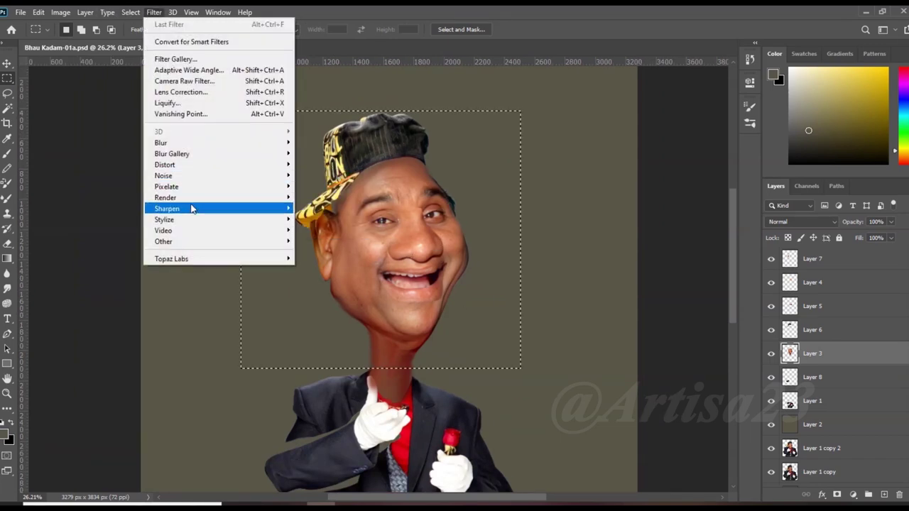
Sharpen the head with Unsharp Mask (84%, 9.1 px, threshold 0), deselect, and save.
click(326, 259)
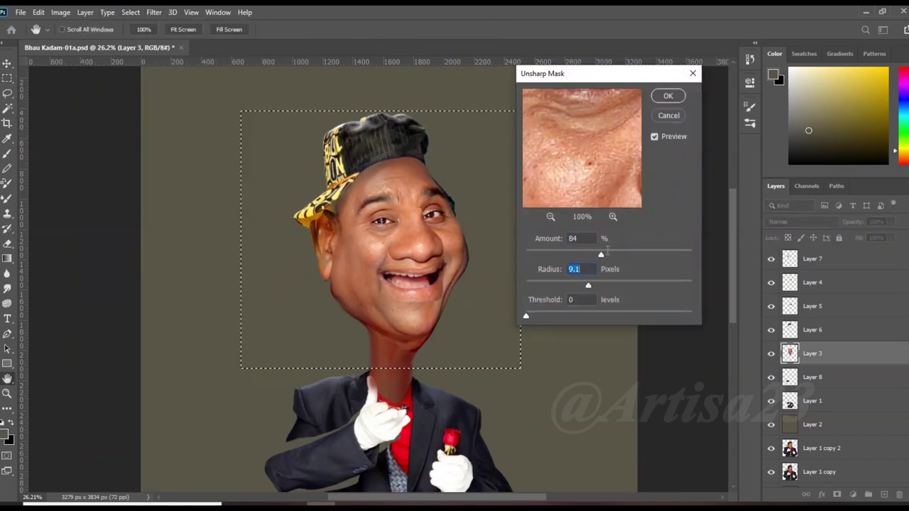
click(668, 95)
key(v)
key(ctrl+d)
key(ctrl+s)
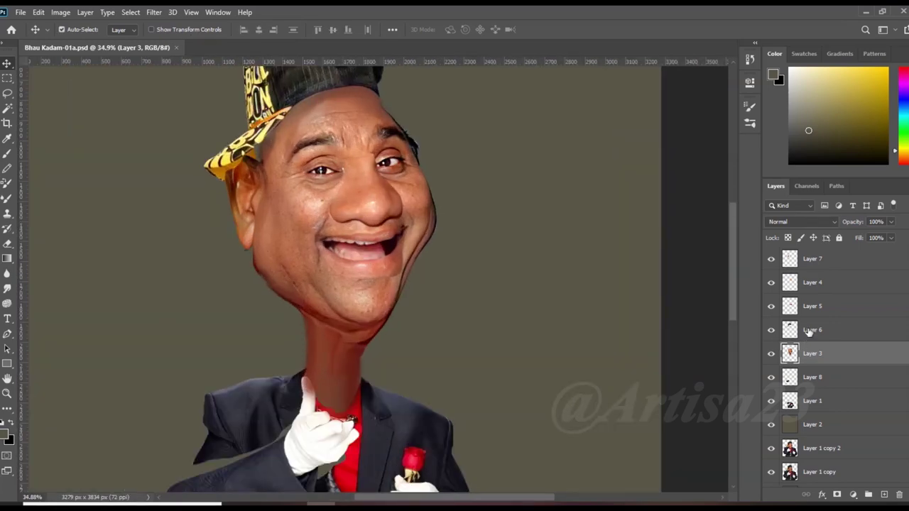
Apply the same Unsharp Mask to the eyes-and-nose on Layer 4 and the mouth on Layer 5.
click(812, 330)
click(829, 283)
key(m)
drag(302, 150, 436, 248)
click(154, 12)
click(319, 265)
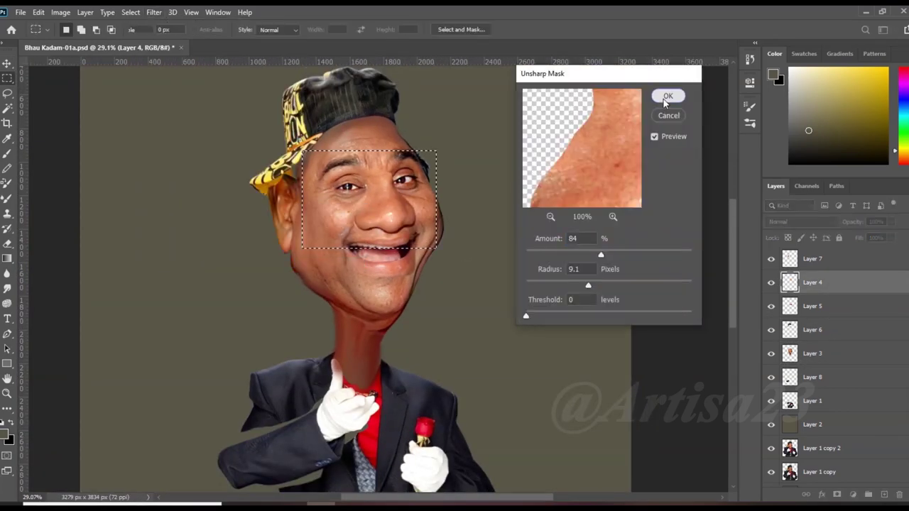
click(668, 95)
click(153, 12)
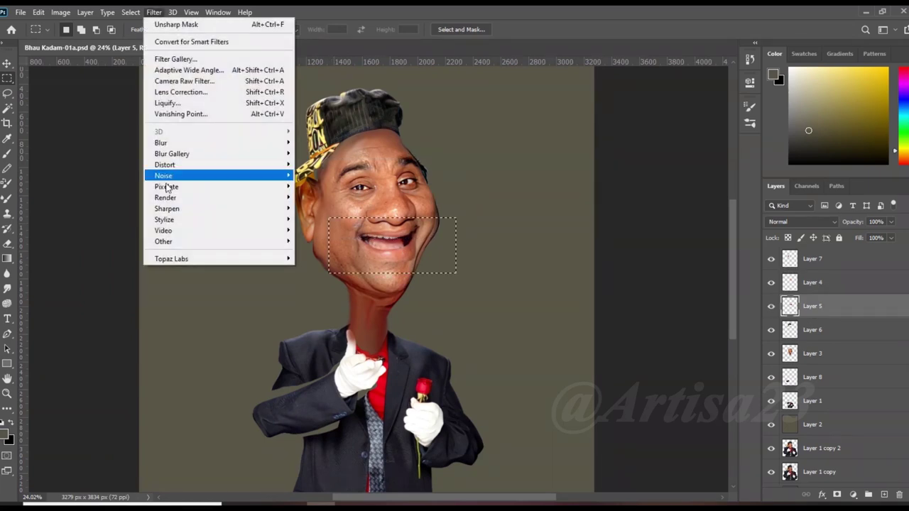
click(329, 262)
click(667, 94)
Apply the same sharpening to the suit body and the pointing arm layer.
scroll(497, 184, down, 2)
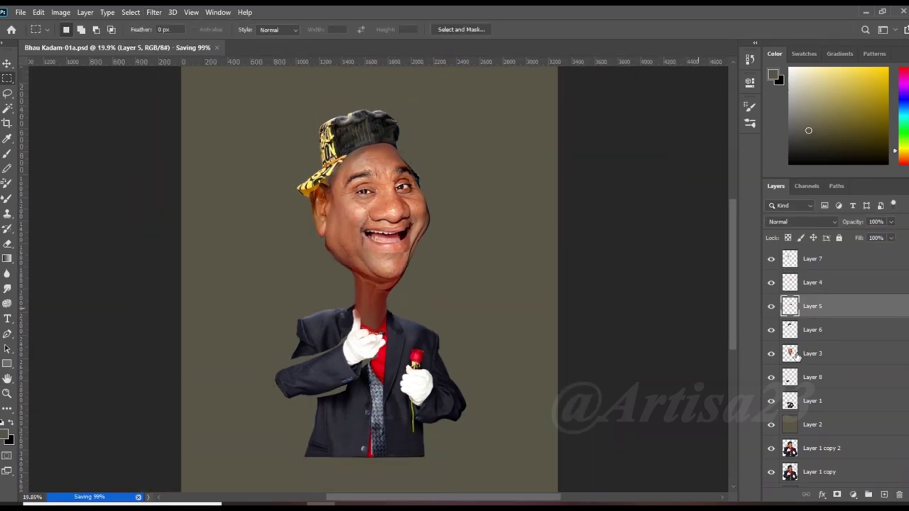
click(811, 400)
scroll(448, 302, down, 1)
drag(258, 284, 480, 445)
click(153, 12)
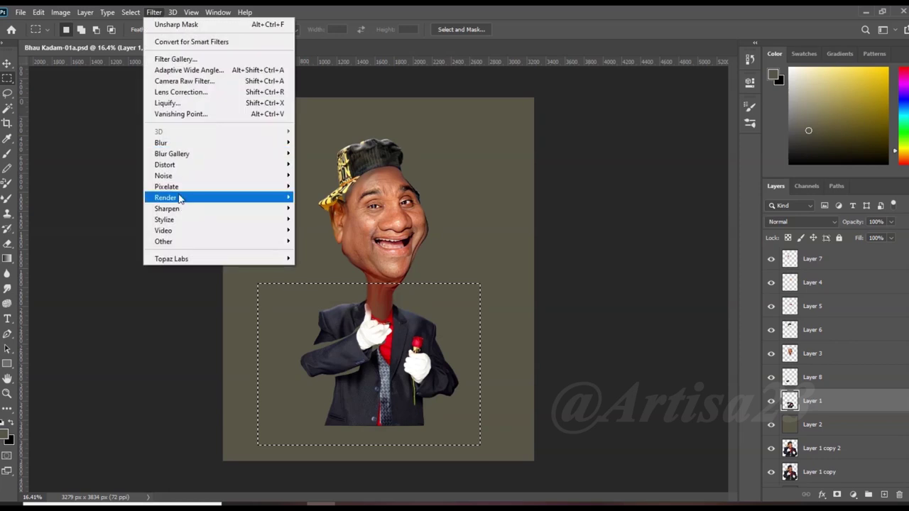
click(329, 262)
click(667, 94)
click(812, 377)
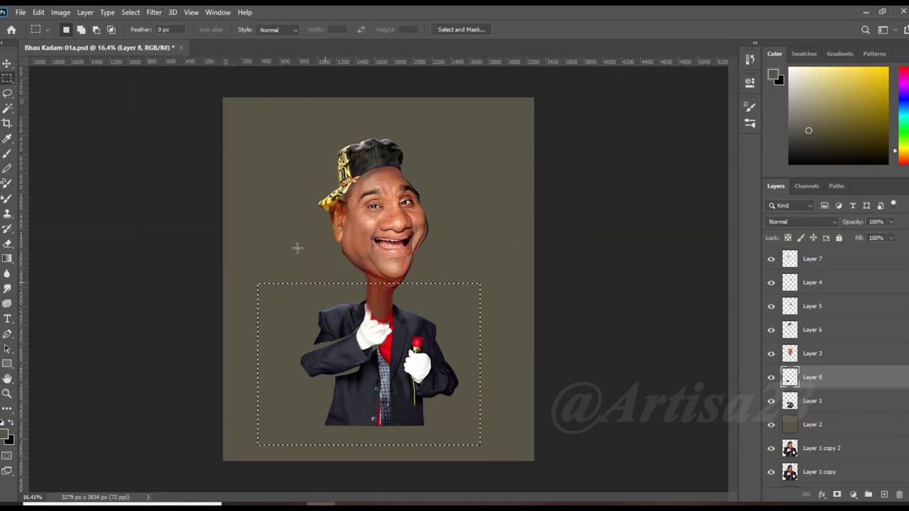
click(154, 12)
click(325, 320)
click(668, 96)
Sharpen Layer 6 with the same Unsharp Mask and save the document.
click(795, 330)
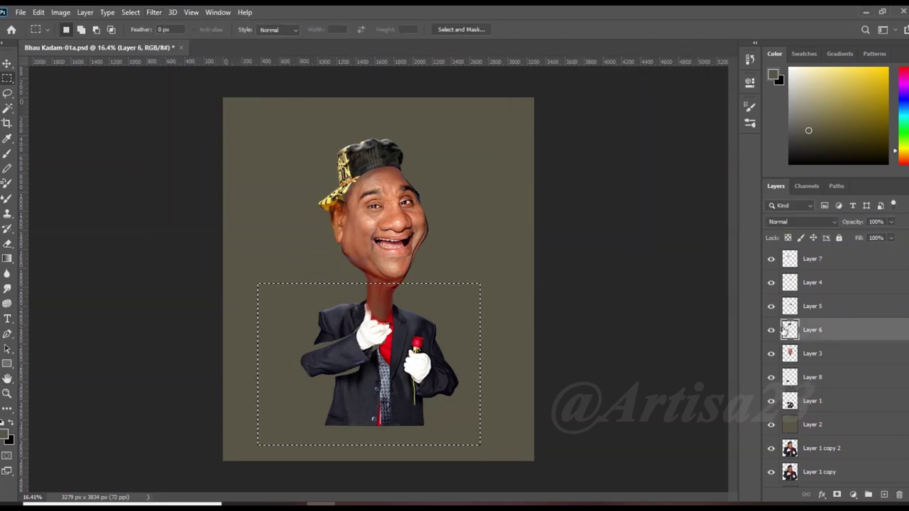
click(153, 12)
click(328, 262)
click(668, 93)
scroll(392, 132, up, 2)
key(ctrl+s)
scroll(393, 131, down, 1)
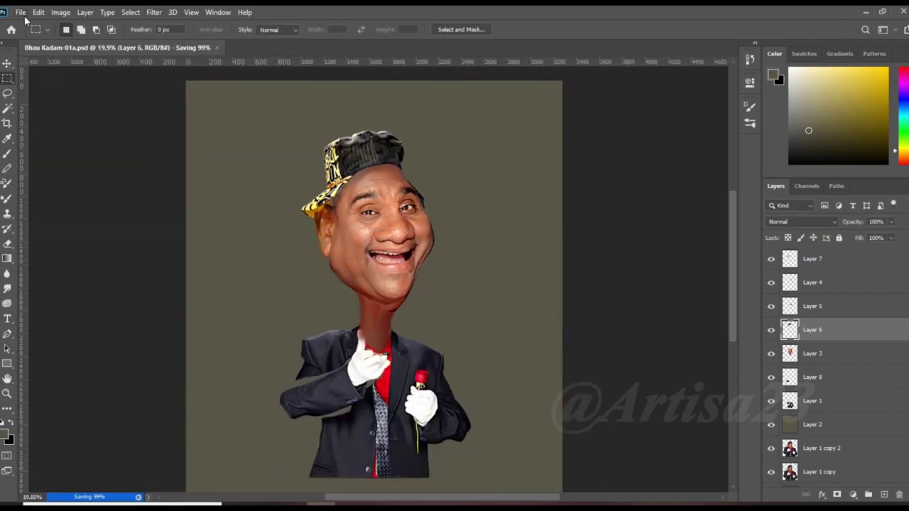
Save the file as Bhau Kadam-01b.psd, replacing the existing file.
click(20, 12)
click(42, 148)
click(130, 109)
click(369, 268)
click(493, 263)
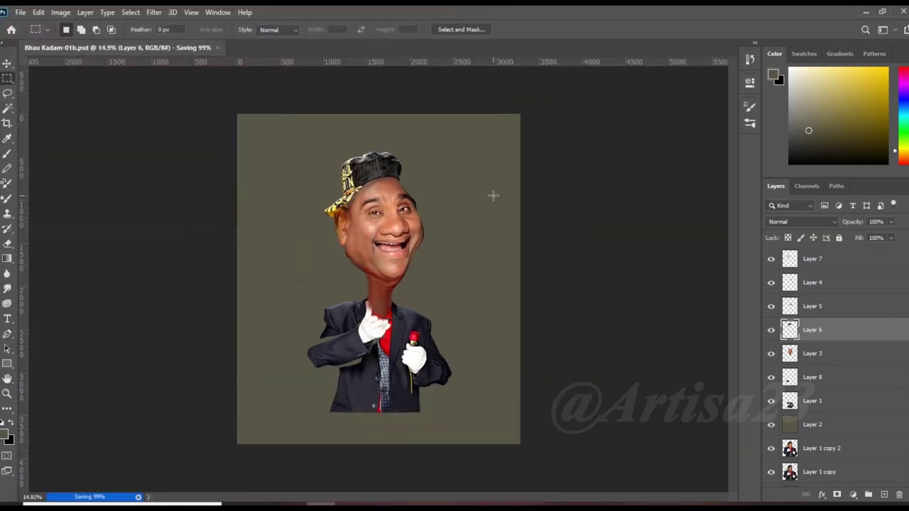
Frame the suit in view and switch to the Smudge tool.
scroll(450, 256, up, 2)
scroll(451, 255, up, 2)
scroll(434, 333, up, 2)
scroll(434, 334, up, 1)
key(alt+bracketleft)
key(alt+bracketleft)
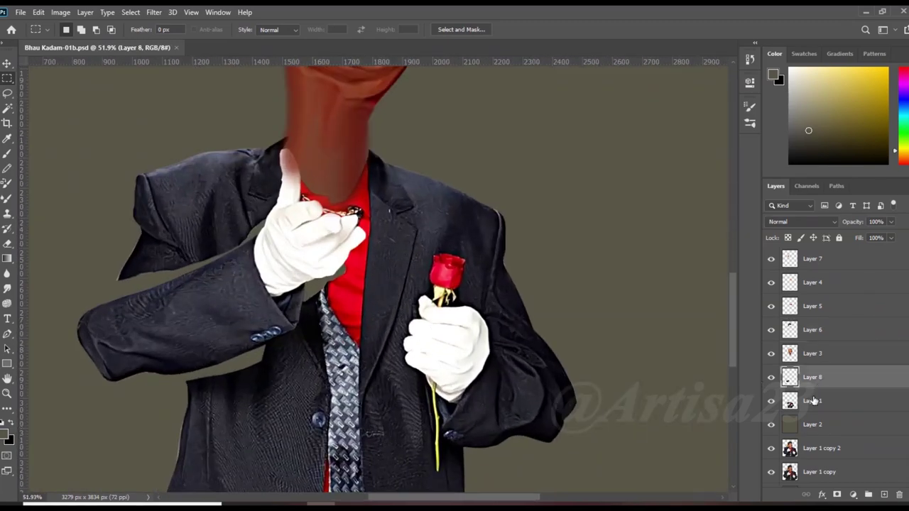
key(alt+bracketleft)
scroll(434, 333, down, 2)
scroll(434, 333, up, 1)
click(8, 288)
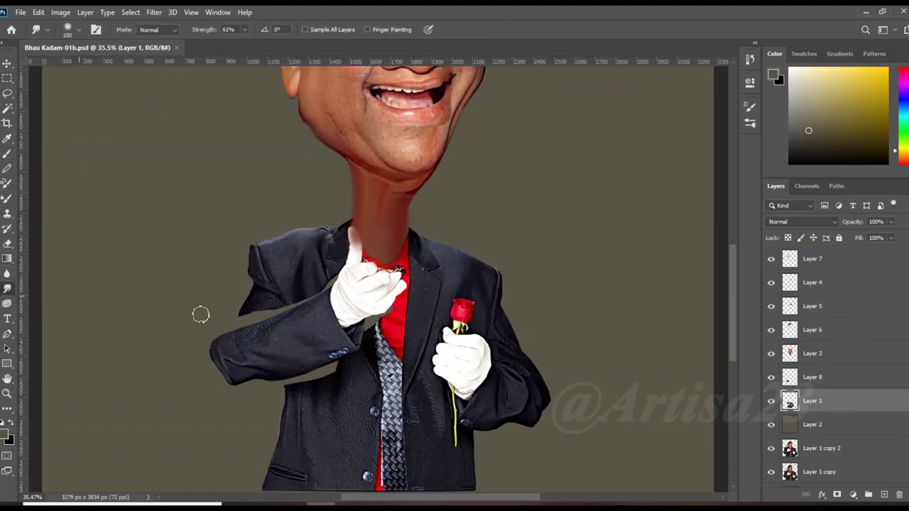
scroll(297, 291, up, 3)
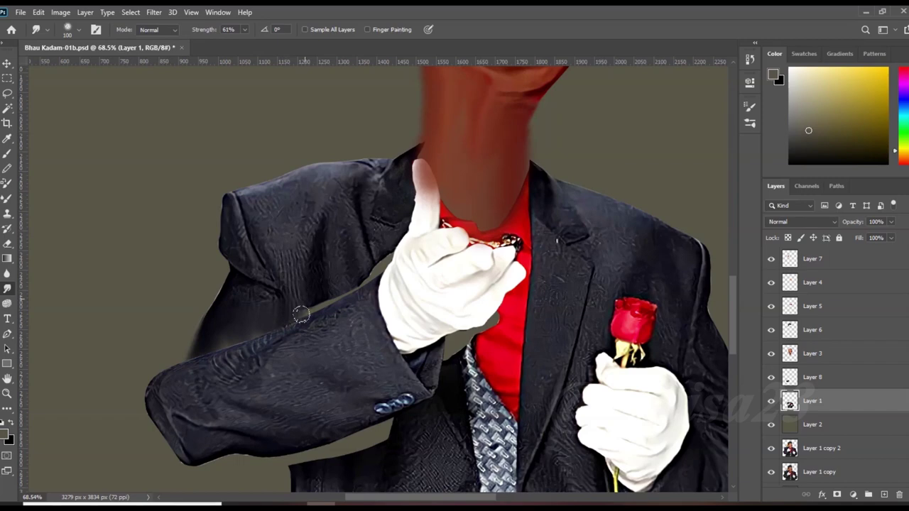
scroll(284, 344, down, 3)
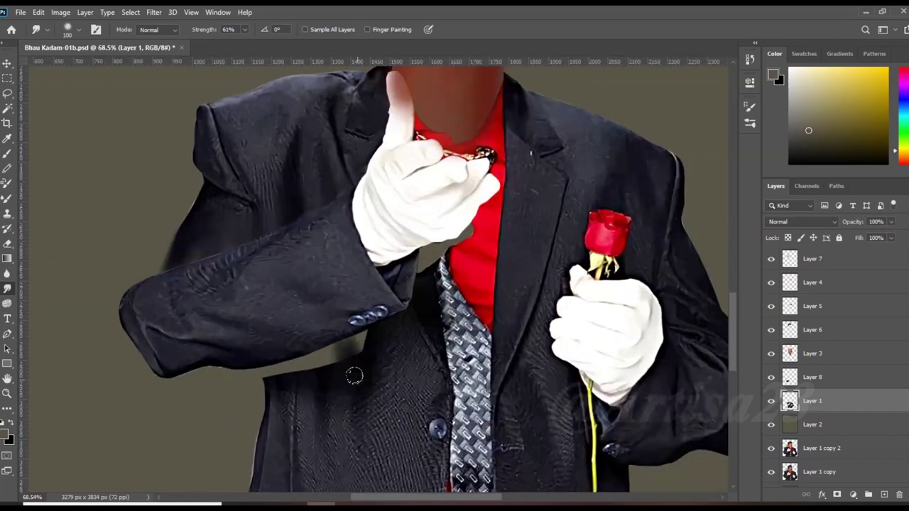
scroll(314, 363, down, 2)
scroll(313, 364, up, 1)
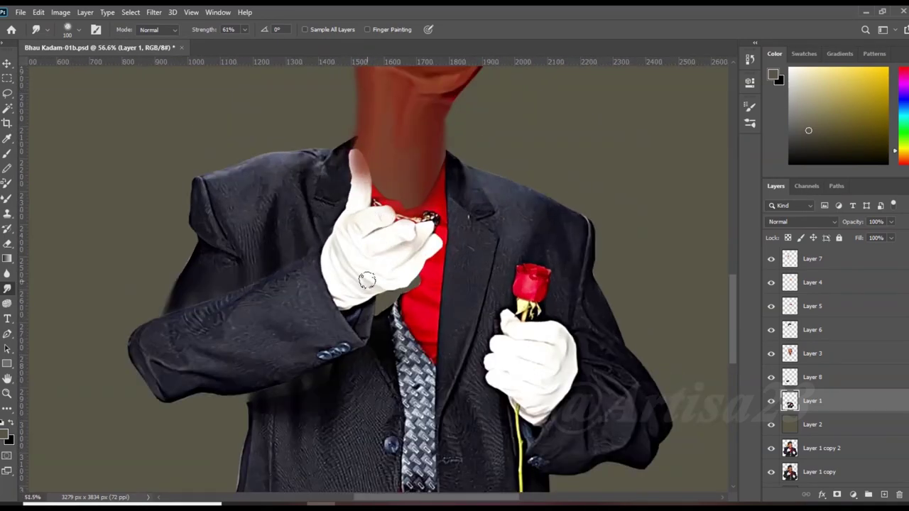
scroll(314, 363, up, 3)
Check the hand layer's visibility and move Layer 8 up to just below Layer 7.
click(772, 311)
click(770, 353)
click(770, 353)
drag(811, 377, 811, 271)
scroll(369, 208, down, 2)
scroll(377, 284, down, 2)
scroll(381, 318, up, 2)
scroll(400, 321, down, 1)
scroll(375, 284, up, 3)
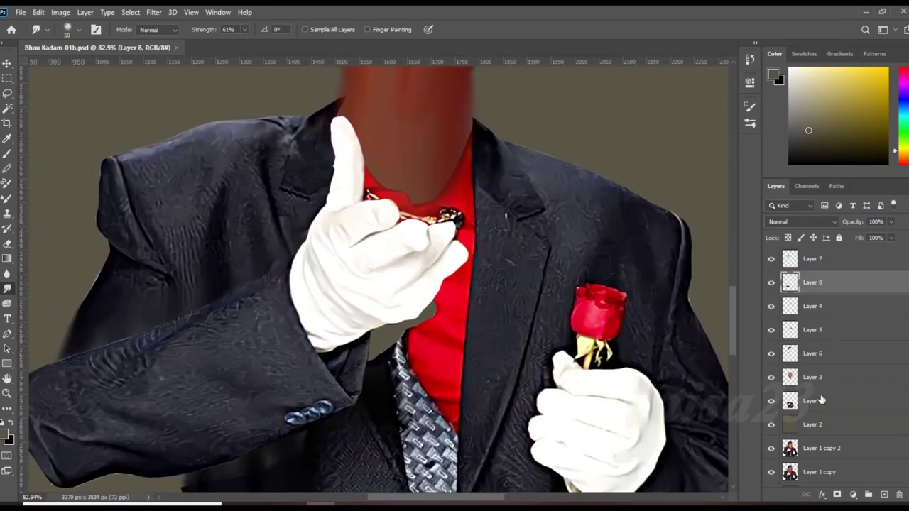
Select Layer 1, then switch to the Move tool with the raised-arm Layer 8 active.
click(821, 401)
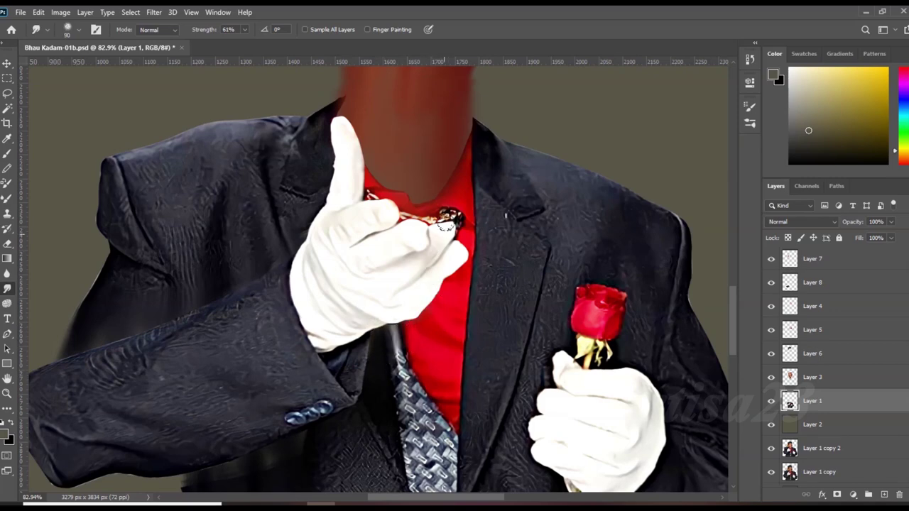
scroll(411, 213, down, 2)
scroll(419, 220, up, 1)
scroll(248, 239, down, 2)
key(v)
click(318, 298)
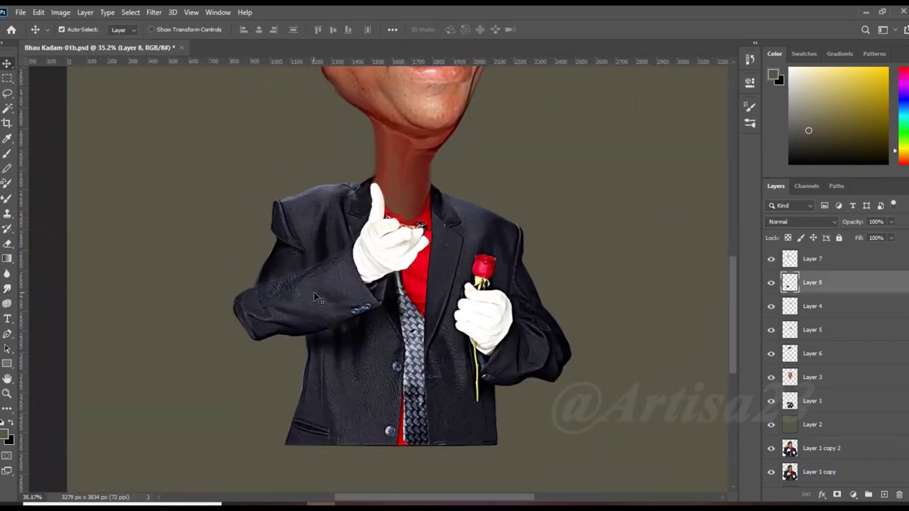
Shift Layer 8's raised arm slightly left and down, then rotate it with Free Transform.
drag(317, 298, 307, 312)
key(ctrl+t)
drag(428, 275, 424, 302)
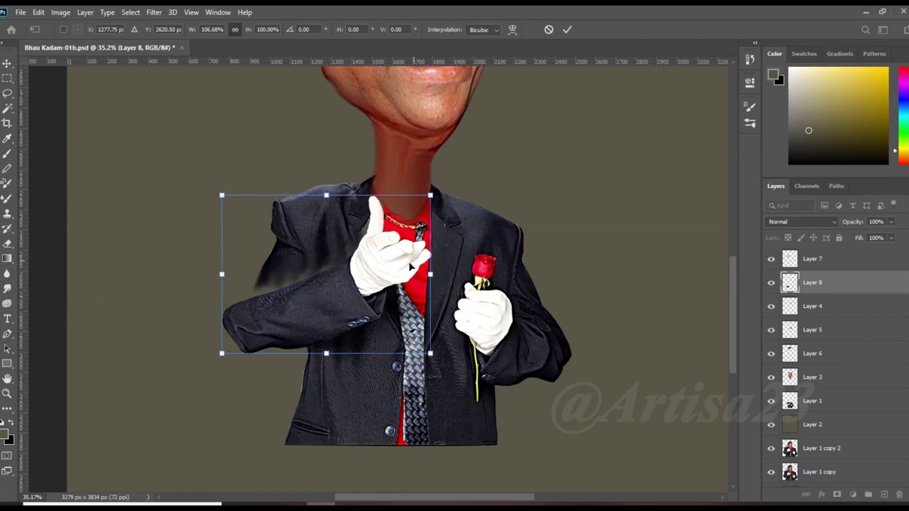
key(Return)
Smudge the jacket's bottom edge on Layer 1 downward into a soft fade, including near the tie.
scroll(382, 282, up, 1)
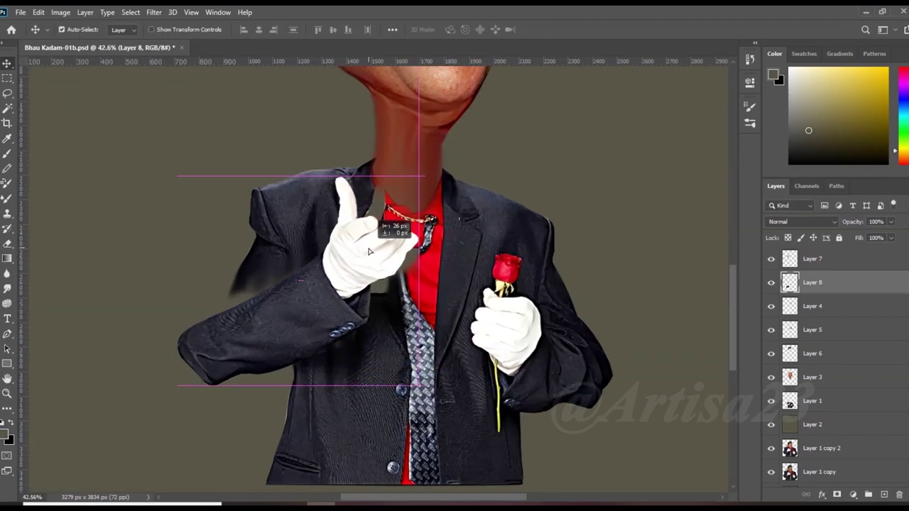
click(811, 400)
key(r)
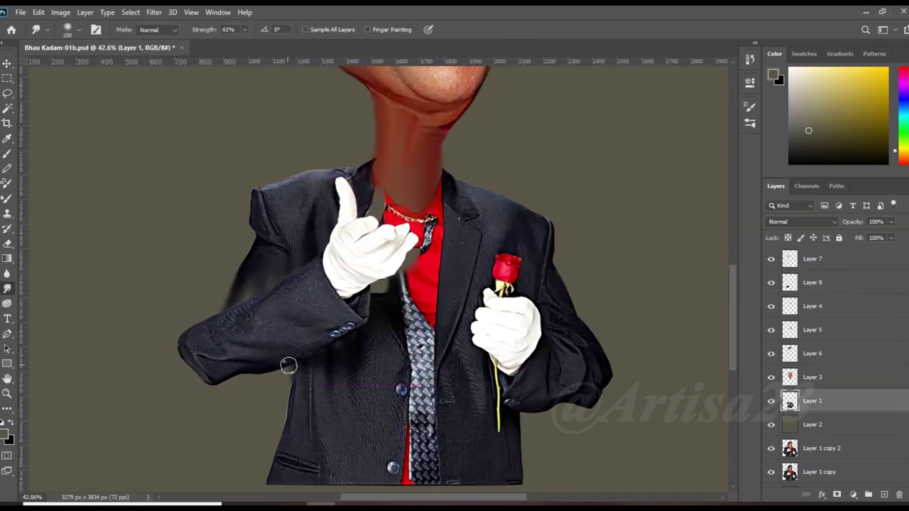
scroll(360, 267, up, 2)
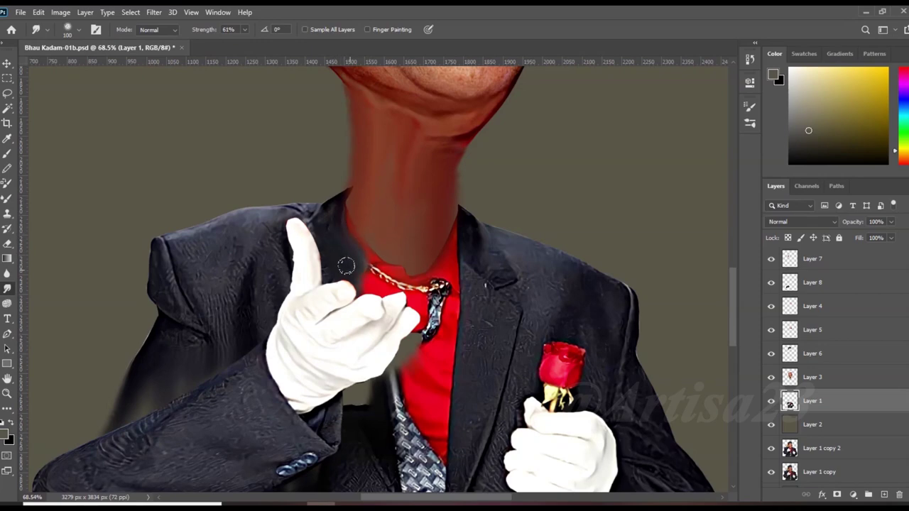
scroll(345, 265, down, 2)
scroll(341, 277, up, 1)
scroll(338, 271, down, 2)
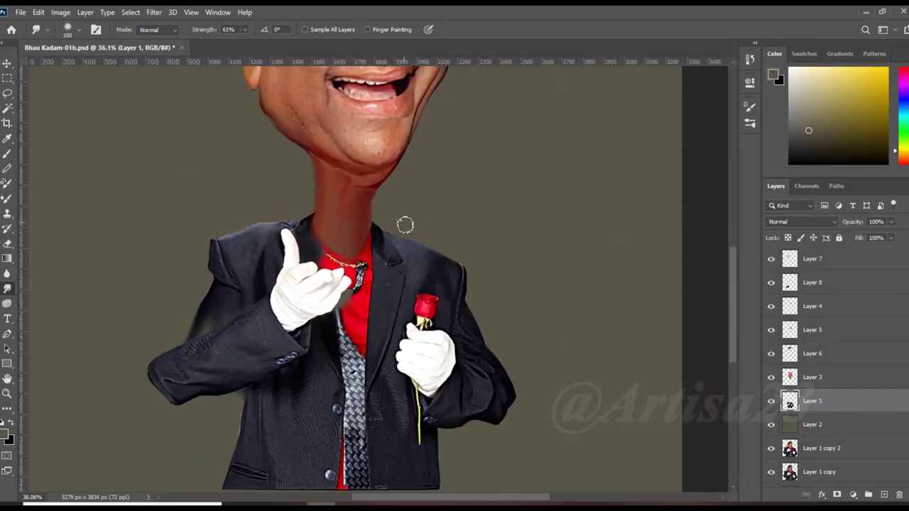
scroll(299, 279, up, 3)
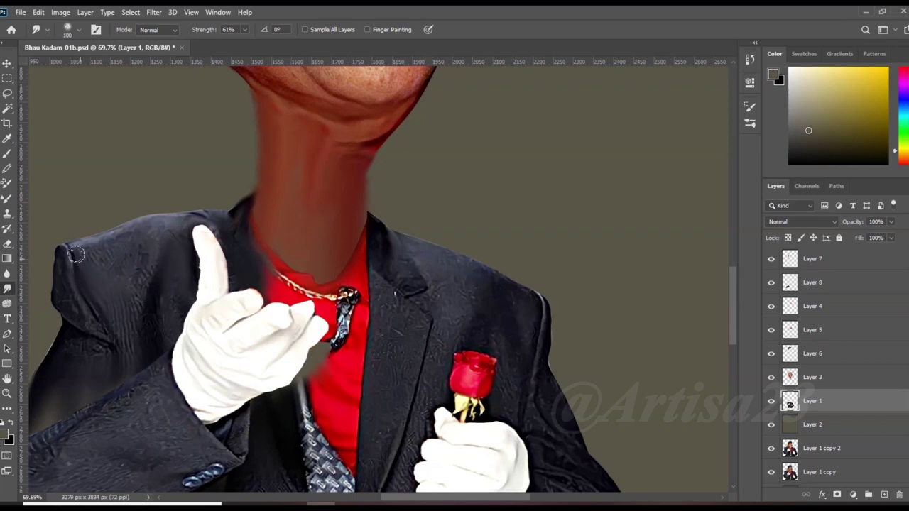
scroll(126, 354, up, 1)
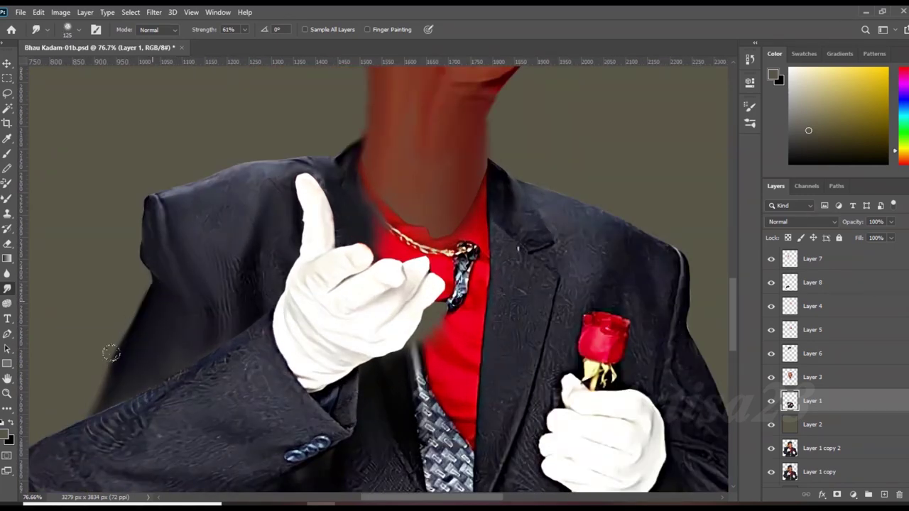
scroll(96, 388, down, 2)
click(872, 291)
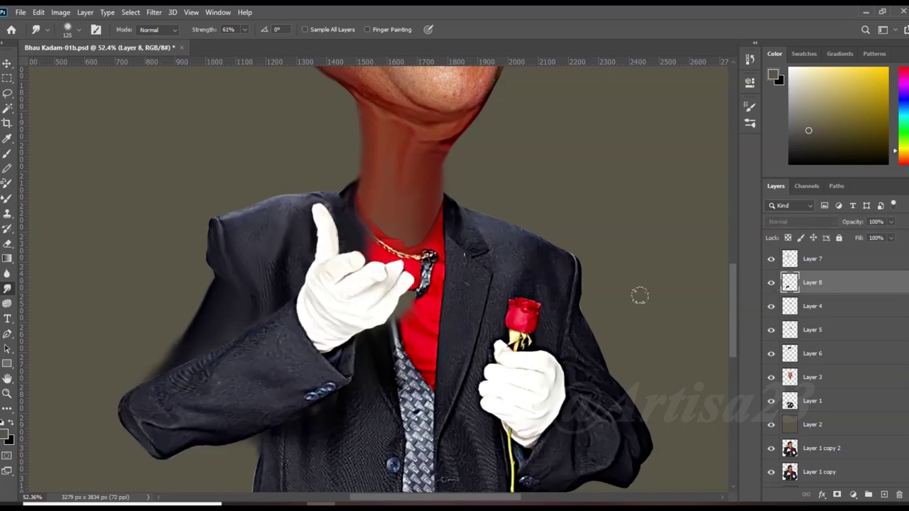
scroll(240, 333, up, 2)
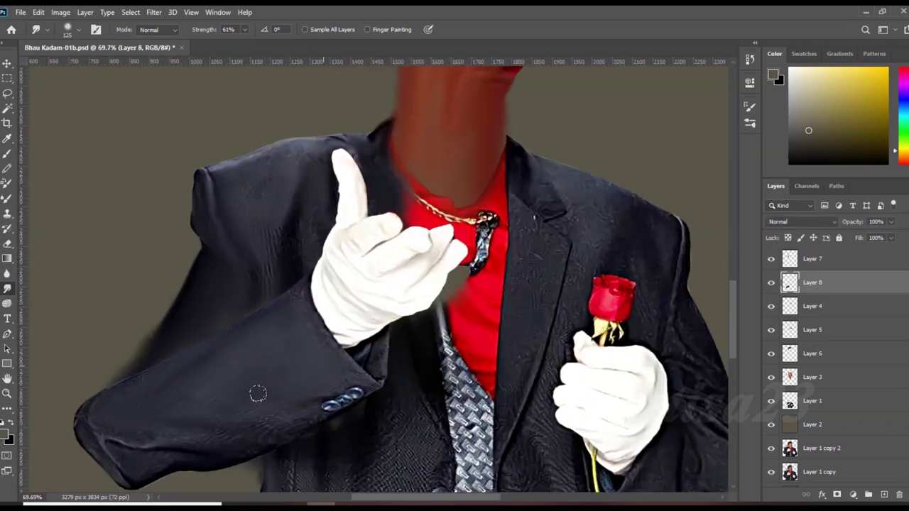
scroll(113, 437, down, 3)
scroll(283, 227, up, 4)
ctrl+click(283, 227)
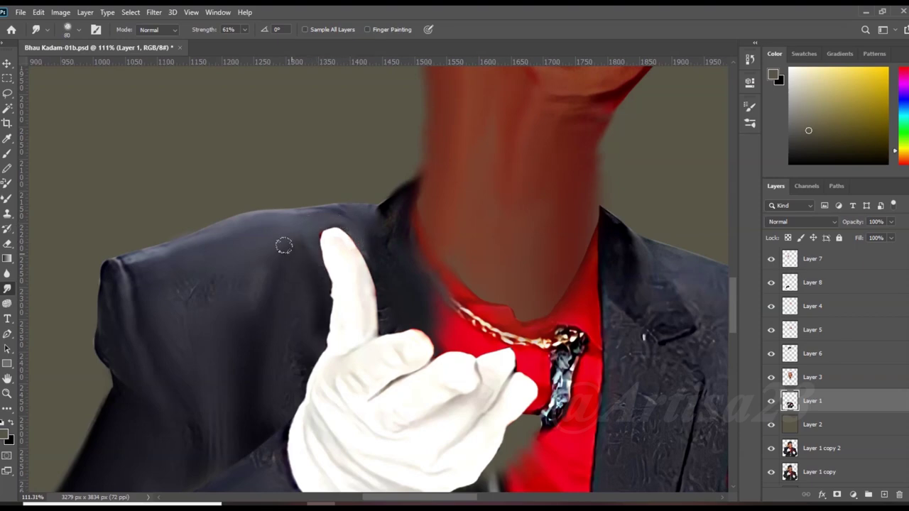
scroll(328, 245, down, 3)
scroll(364, 337, up, 2)
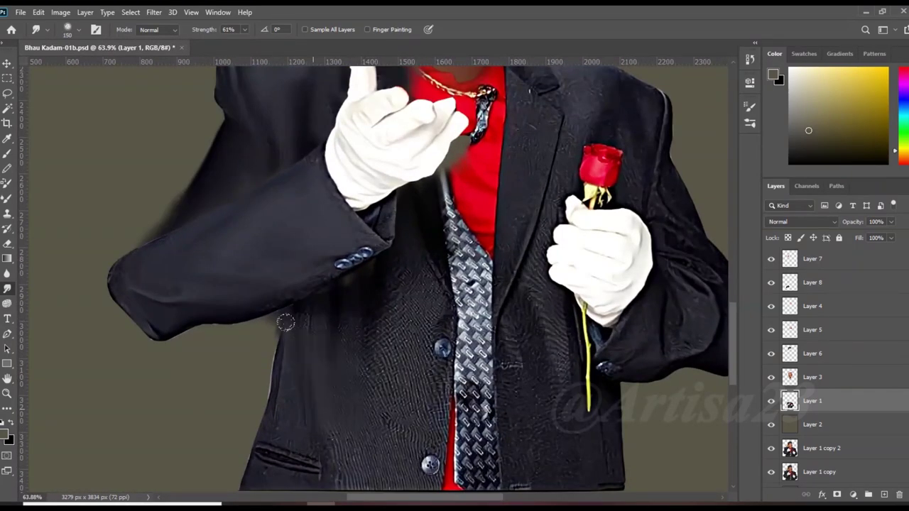
key(bracketleft)
key(bracketleft)
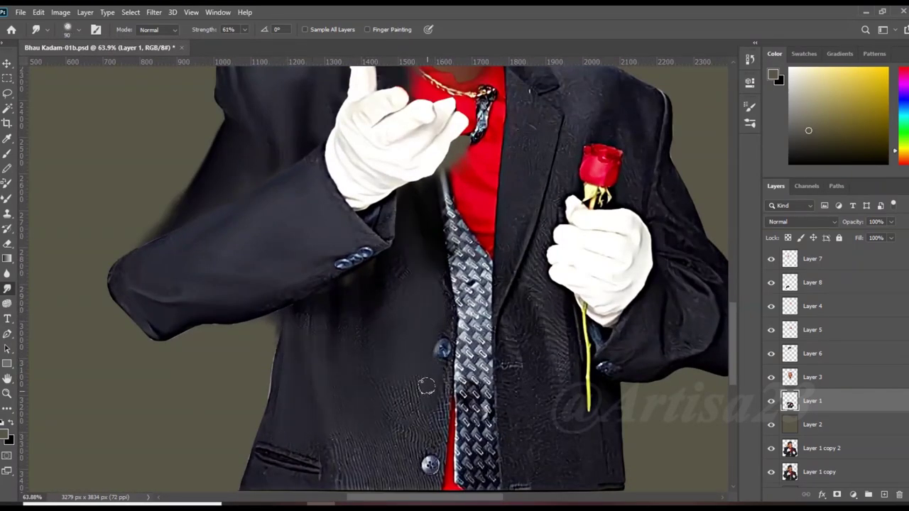
scroll(391, 408, down, 1)
key(bracketright)
drag(440, 426, 277, 429)
mouse_move(507, 426)
mouse_down()
mouse_move(582, 433)
mouse_move(439, 430)
mouse_up()
drag(506, 433, 490, 444)
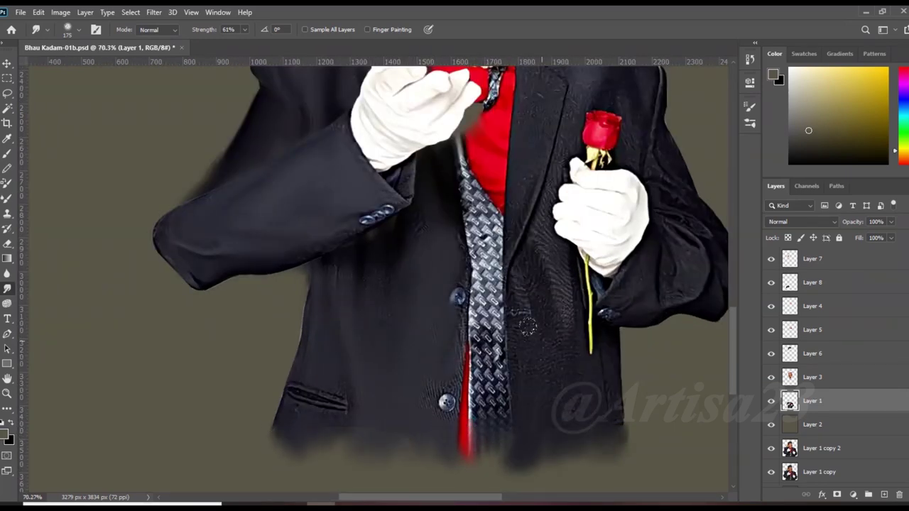
Reshape the ear on Layer 7 by smudging its back edge and lobe.
key(bracketleft)
scroll(539, 338, up, 3)
scroll(585, 370, down, 3)
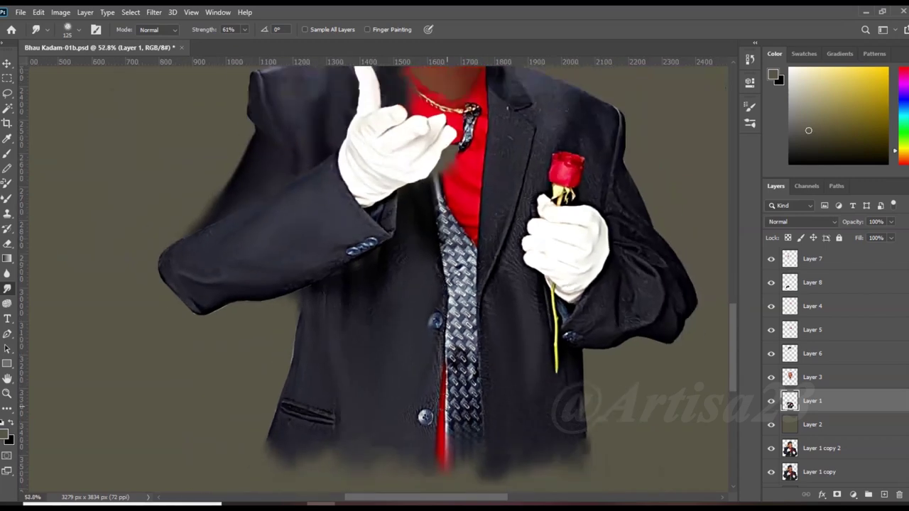
key(bracketleft)
scroll(471, 175, up, 4)
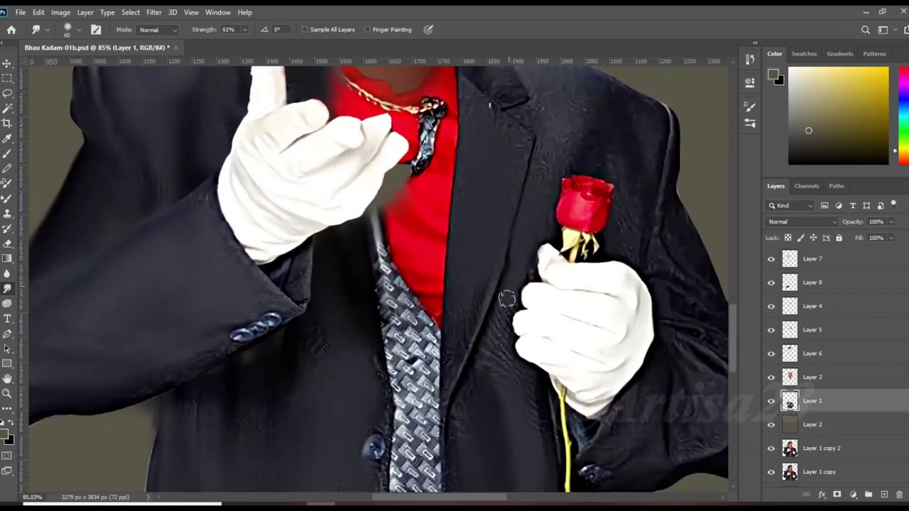
scroll(646, 384, down, 1)
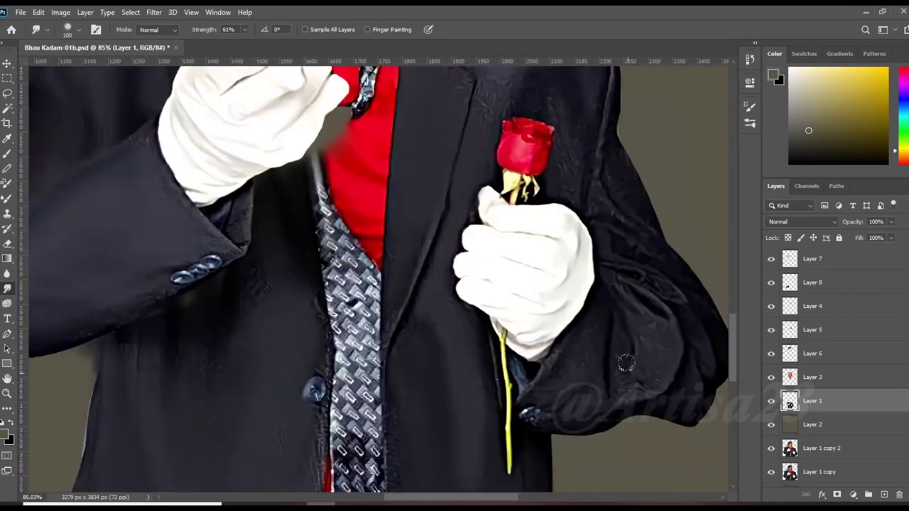
scroll(467, 376, down, 2)
scroll(400, 244, down, 2)
scroll(429, 242, up, 4)
key(alt+bracketright)
scroll(430, 242, down, 2)
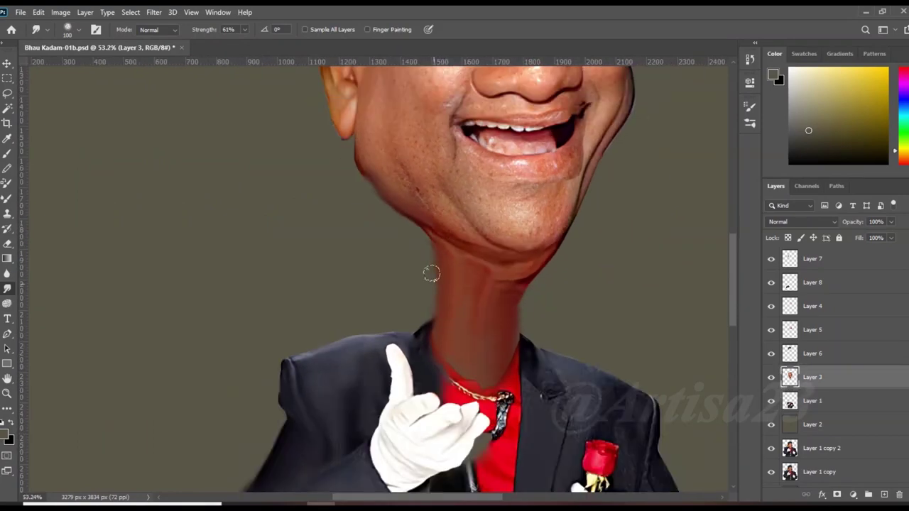
scroll(394, 209, up, 2)
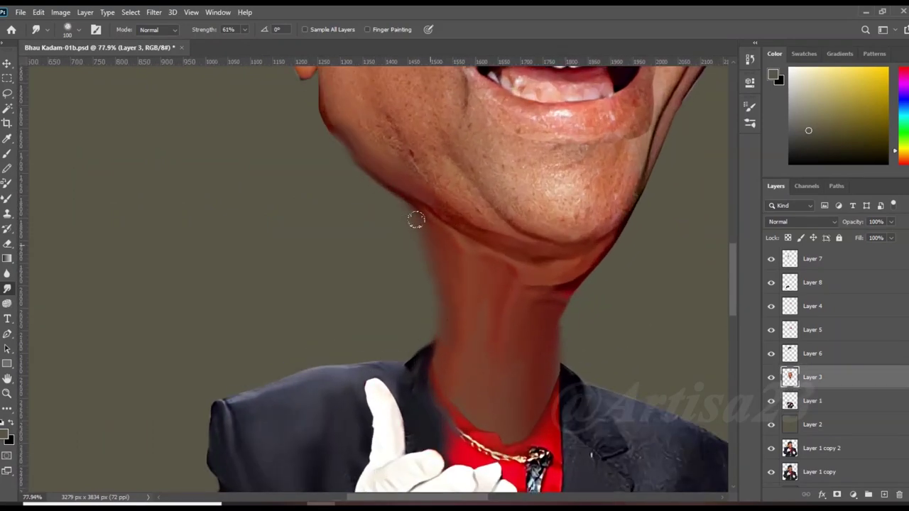
scroll(416, 221, down, 2)
scroll(513, 324, down, 1)
scroll(572, 182, down, 1)
scroll(609, 249, up, 3)
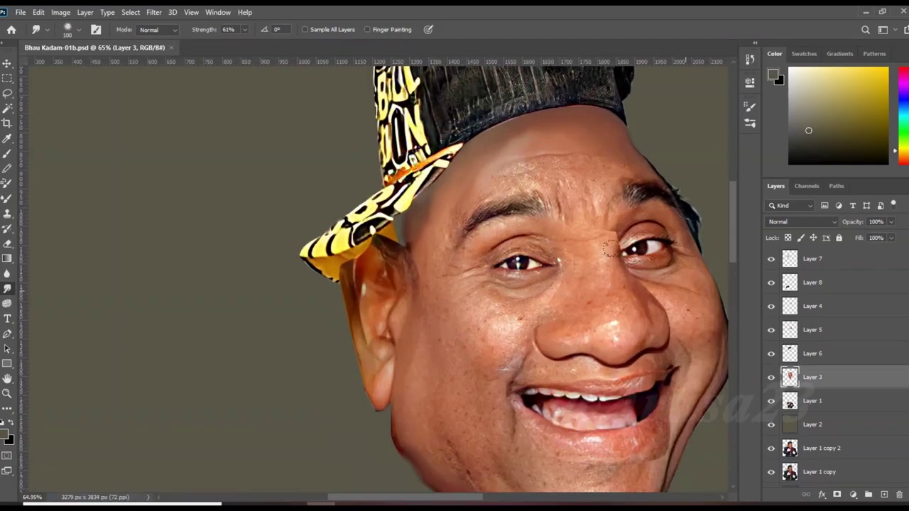
scroll(609, 249, down, 2)
key(alt+period)
scroll(344, 249, up, 3)
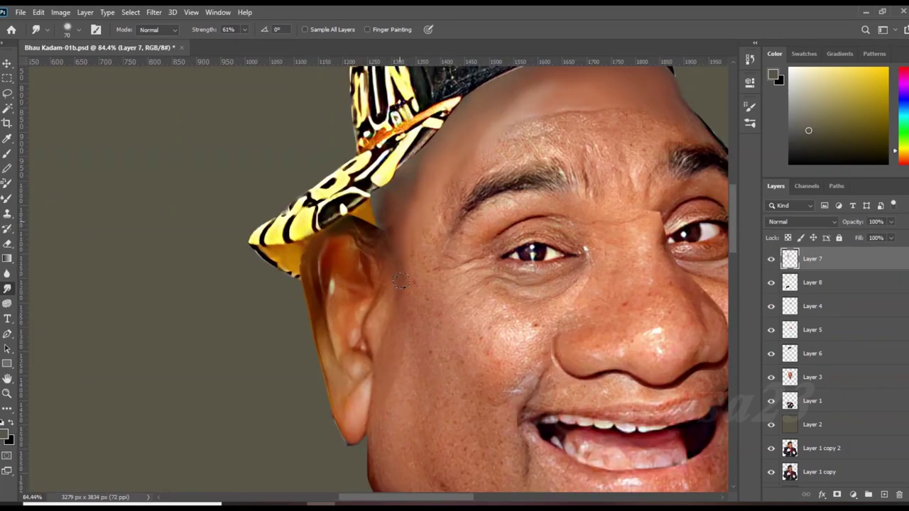
key(])
key(])
key(])
mouse_move(362, 295)
mouse_down()
mouse_move(351, 352)
mouse_move(309, 256)
mouse_up()
mouse_move(348, 433)
mouse_down()
mouse_move(399, 317)
mouse_move(485, 186)
mouse_up()
Smooth the forehead and brow wrinkles on face Layer 3.
ctrl+click(399, 316)
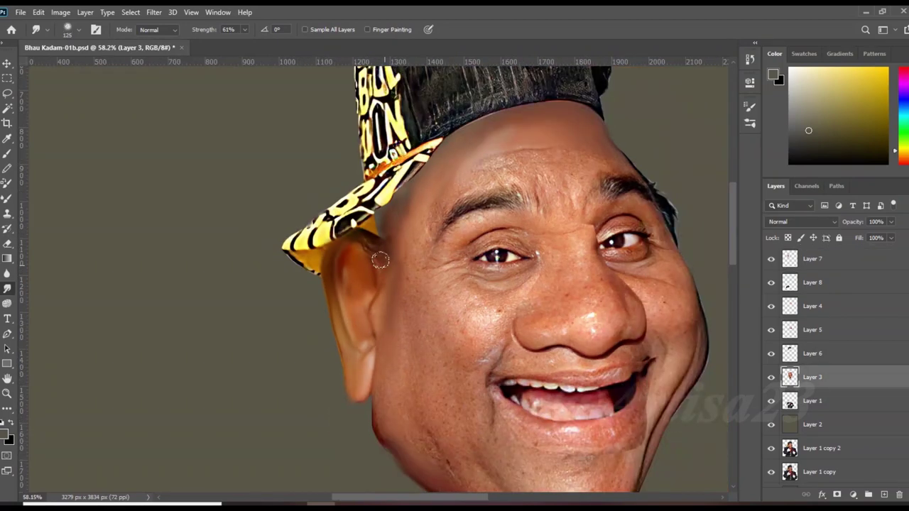
drag(424, 203, 483, 235)
mouse_move(490, 191)
mouse_down()
mouse_move(547, 213)
mouse_move(496, 263)
mouse_up()
key(])
mouse_move(426, 235)
mouse_down()
mouse_move(299, 286)
mouse_move(288, 344)
mouse_up()
With a smaller brush, smooth the under-eye bags, cheek edge, and upper eyelid crease.
key(bracketleft)
key(bracketleft)
drag(376, 355, 433, 366)
mouse_move(369, 319)
mouse_down()
mouse_move(441, 312)
mouse_move(462, 341)
mouse_up()
drag(419, 287, 328, 316)
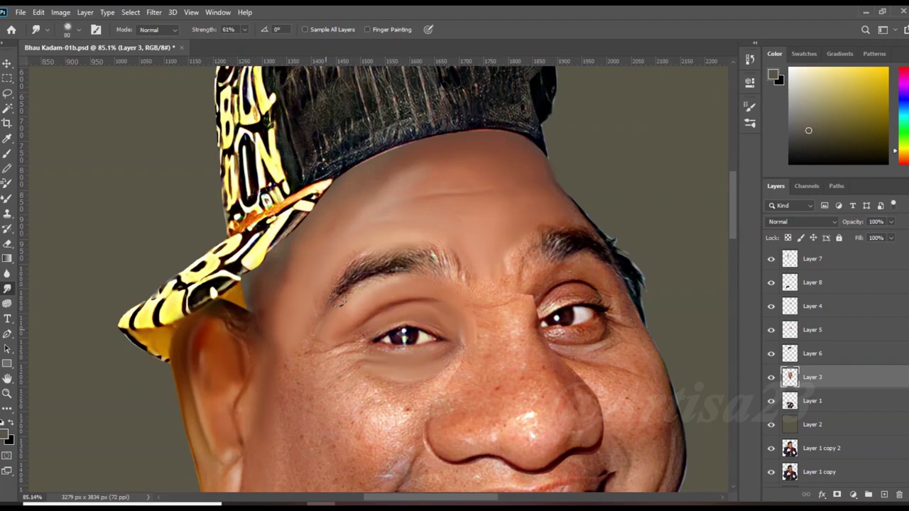
scroll(492, 355, down, 1)
scroll(461, 312, down, 1)
scroll(434, 273, down, 3)
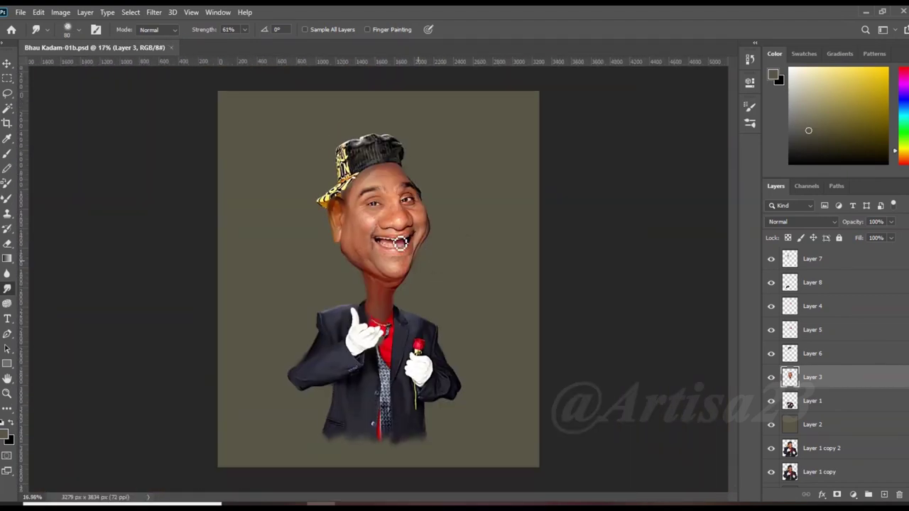
Smooth the nose skin on Layer 4 and remove its tip highlight.
scroll(434, 272, up, 3)
click(809, 306)
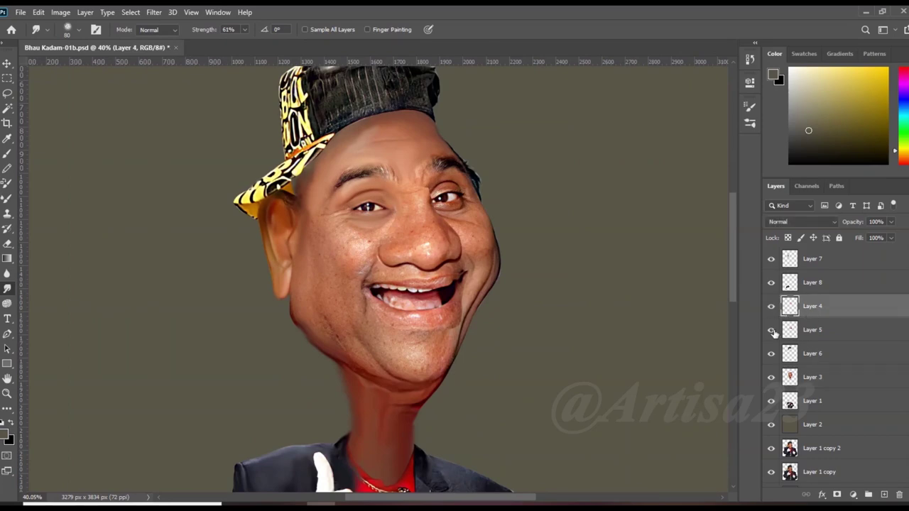
scroll(435, 184, up, 3)
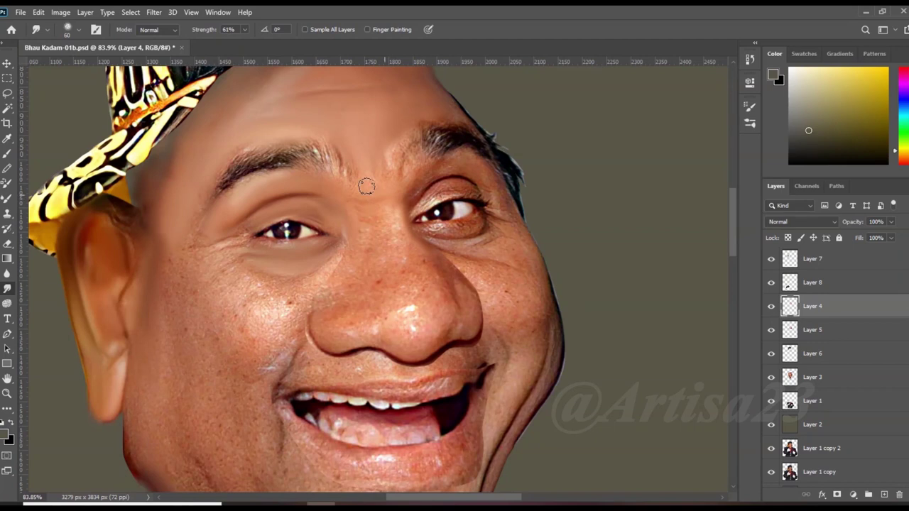
mouse_move(414, 252)
mouse_down()
mouse_move(386, 280)
mouse_move(408, 320)
mouse_up()
drag(426, 288, 412, 327)
drag(351, 306, 325, 282)
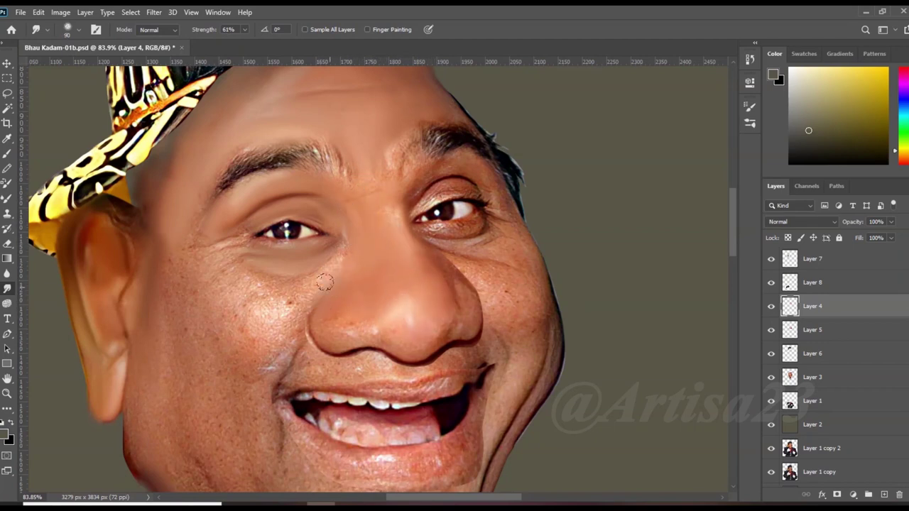
With a 125 brush on Layer 3, blend the cheek beside the nose and the jawline.
key(bracketright)
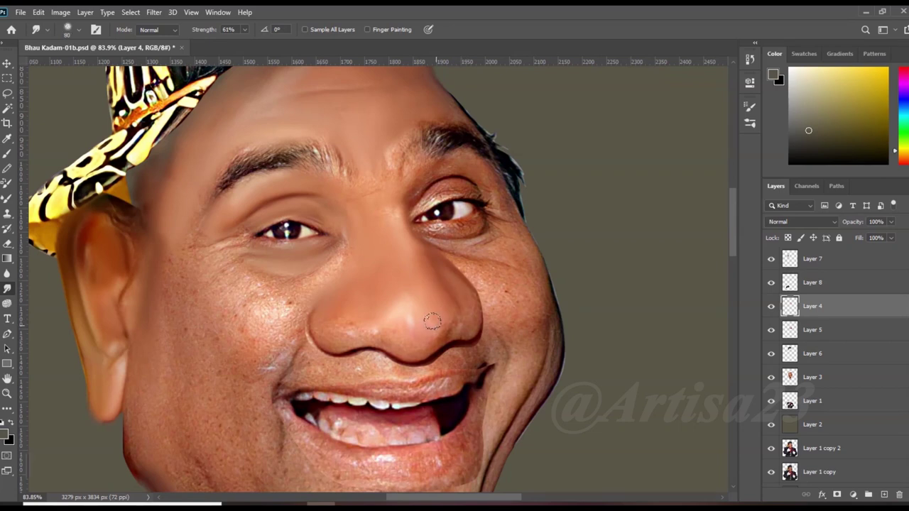
ctrl+click(501, 279)
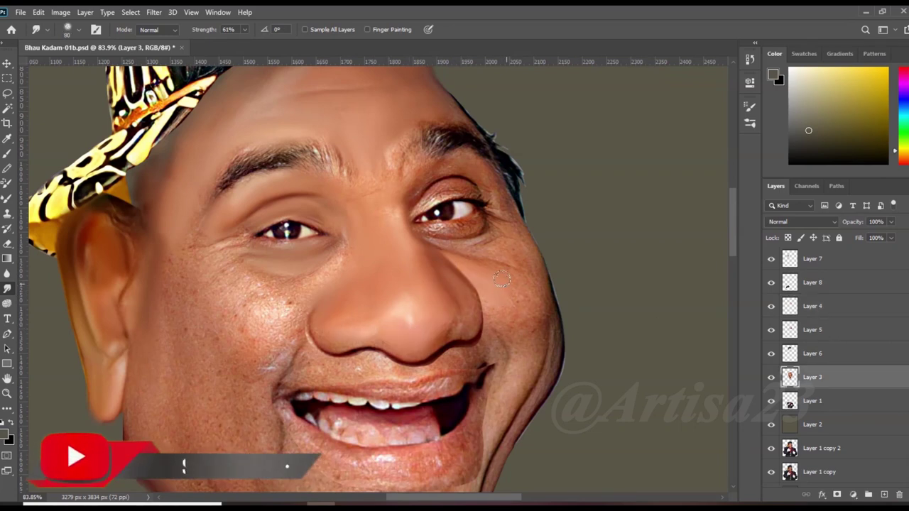
mouse_move(301, 374)
mouse_down()
mouse_move(267, 306)
mouse_move(238, 276)
mouse_move(177, 280)
mouse_move(212, 360)
mouse_up()
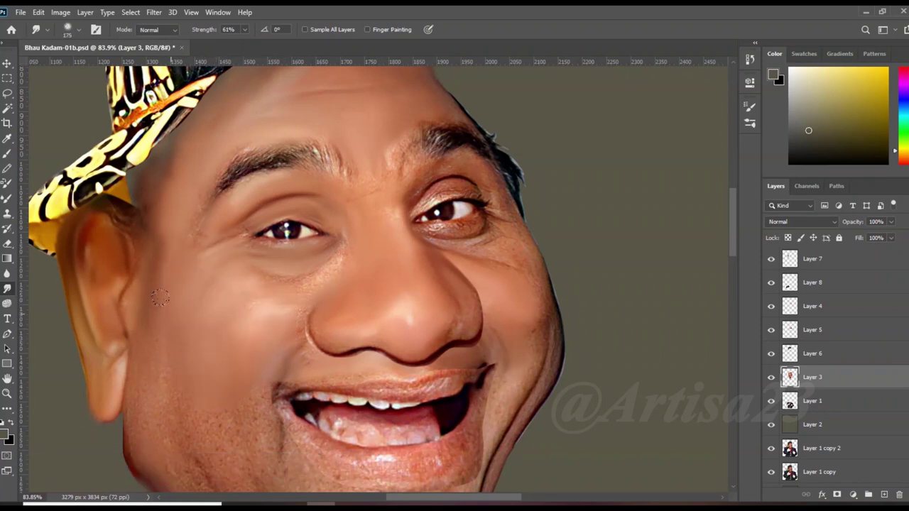
click(244, 29)
click(246, 425)
scroll(151, 422, up, 1)
mouse_move(145, 339)
mouse_down()
mouse_move(132, 367)
mouse_move(189, 416)
mouse_up()
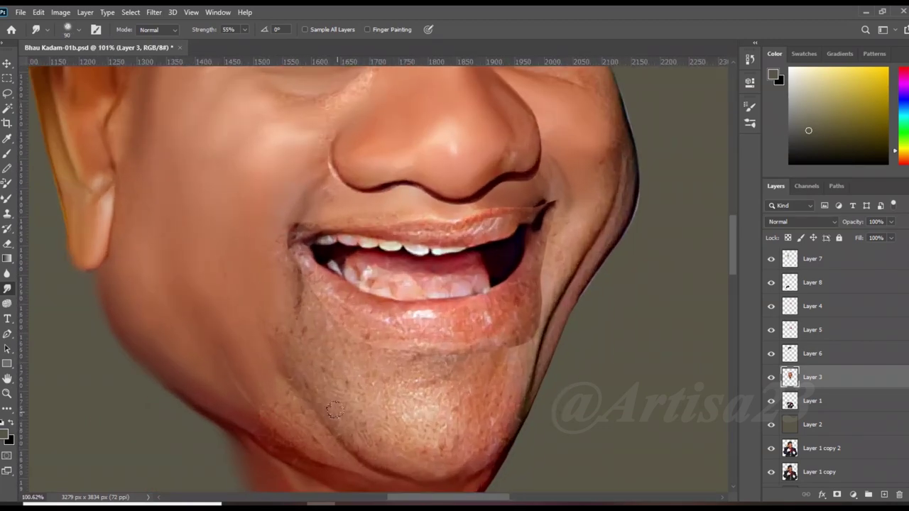
Blend away the chin stubble and smooth the chin and lower lip.
scroll(284, 433, up, 1)
mouse_move(298, 328)
mouse_down()
mouse_move(355, 392)
mouse_move(426, 373)
mouse_move(337, 412)
mouse_up()
mouse_move(511, 415)
mouse_down()
mouse_move(375, 444)
mouse_move(495, 375)
mouse_up()
scroll(421, 440, down, 2)
scroll(486, 391, up, 1)
scroll(546, 284, up, 1)
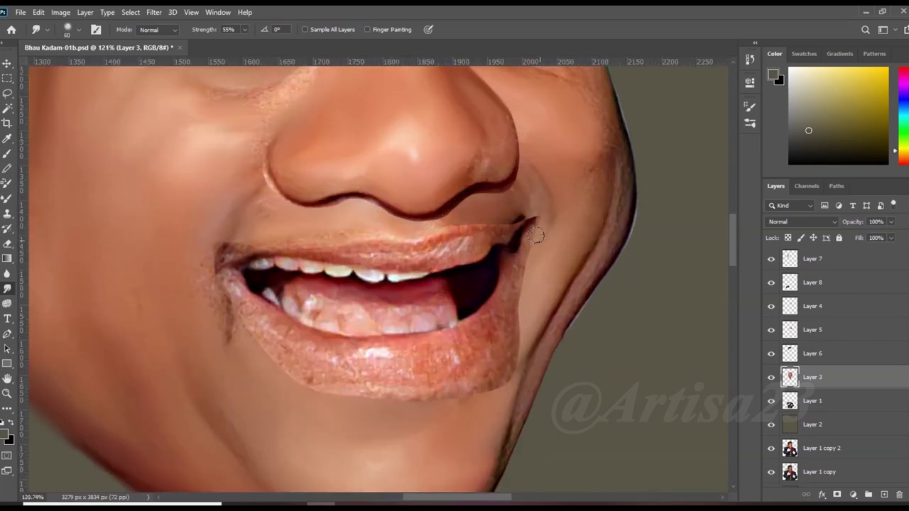
scroll(495, 162, down, 2)
scroll(575, 134, down, 1)
scroll(553, 138, up, 3)
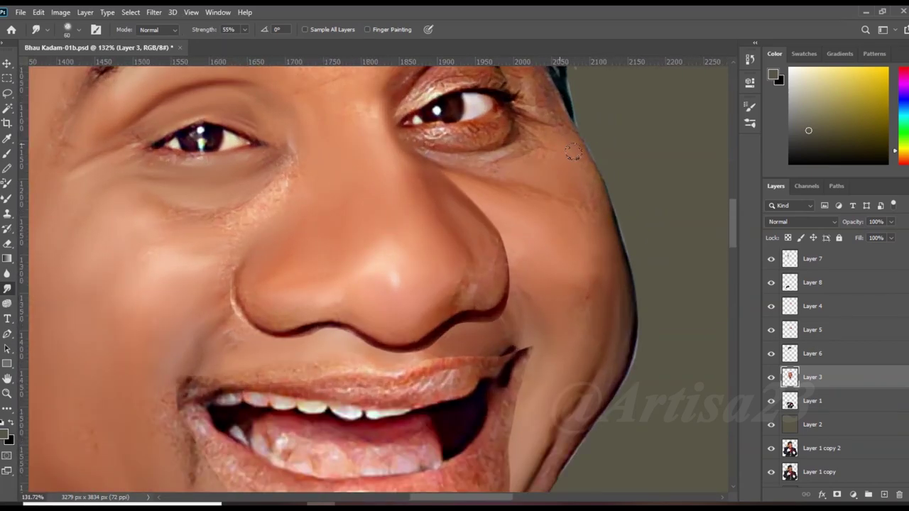
Using a 40–45 brush, smooth the dark skin under the right eye and beside the nose bridge.
key(bracketleft)
drag(477, 143, 404, 128)
key(bracketleft)
drag(286, 184, 212, 210)
key(bracketright)
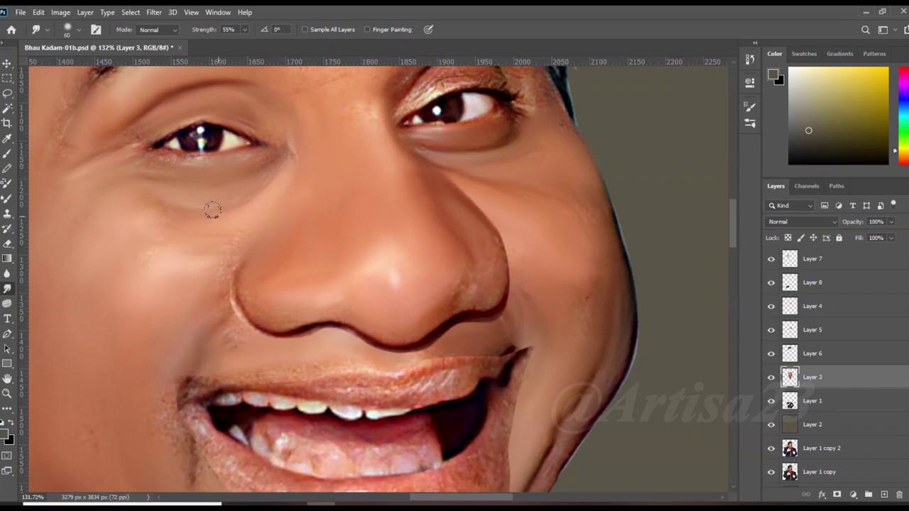
scroll(216, 306, up, 3)
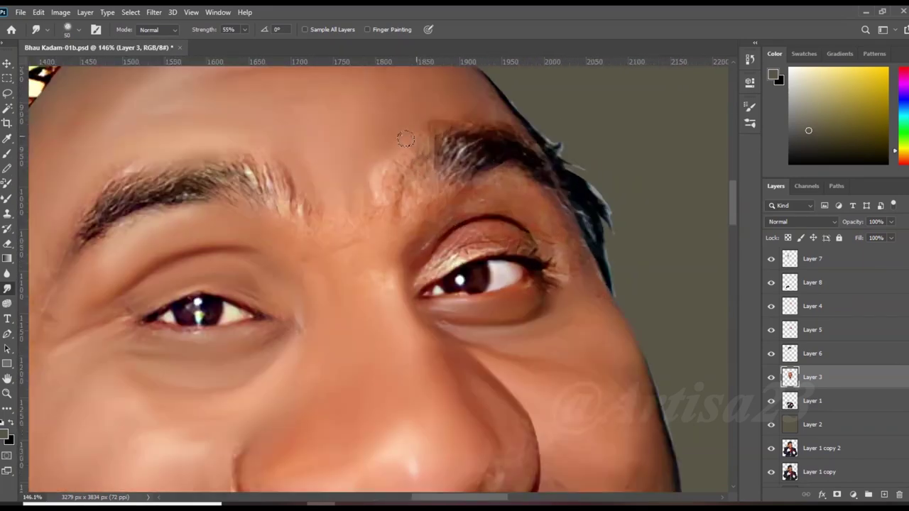
Smudge both inner eyebrow ends, the right eyelid and lash corner, and the hair's right edge.
drag(294, 209, 264, 166)
drag(415, 174, 455, 196)
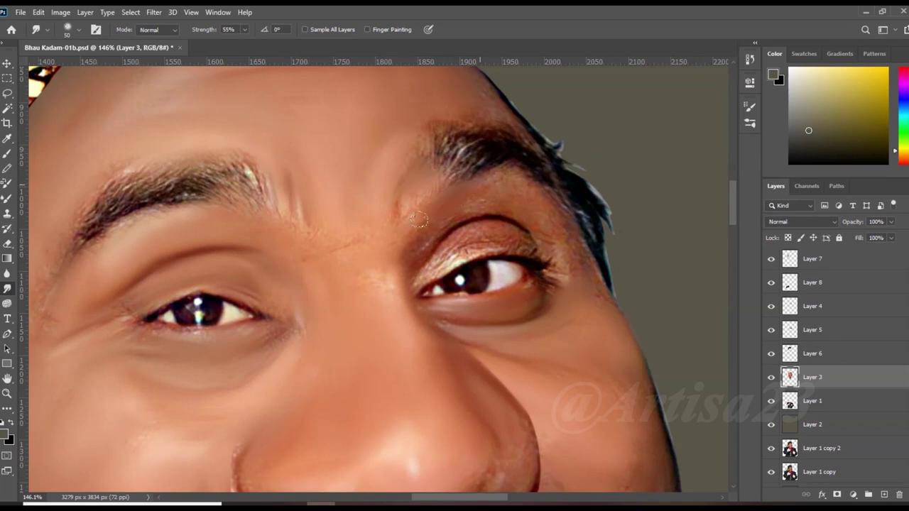
drag(513, 237, 429, 255)
drag(531, 240, 555, 259)
drag(582, 211, 508, 103)
drag(610, 213, 554, 151)
scroll(518, 184, down, 5)
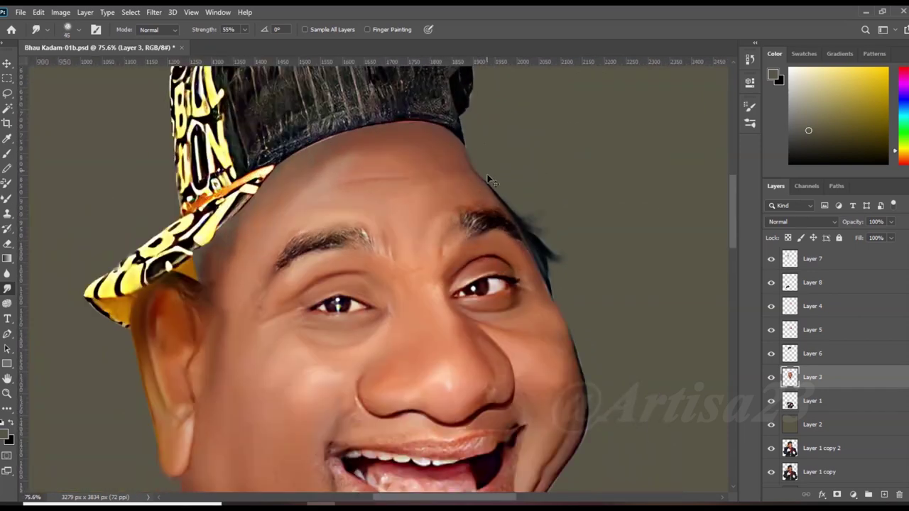
scroll(497, 183, down, 3)
scroll(507, 189, down, 1)
scroll(497, 177, down, 2)
Select the cap's Layer 6 with the Move tool.
key(v)
scroll(460, 174, up, 1)
click(461, 174)
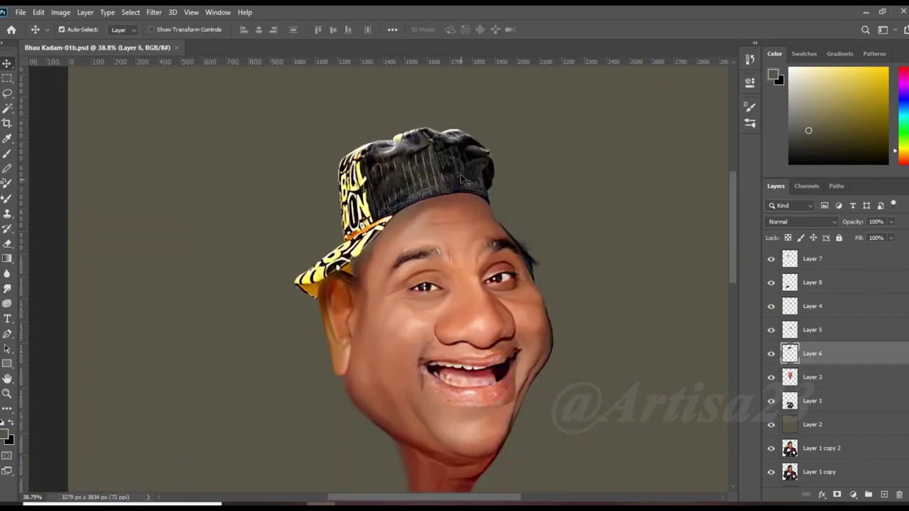
Nudge the cap slightly up and right, then blend the skin along its brim with a 125 brush.
drag(460, 174, 467, 168)
click(472, 191)
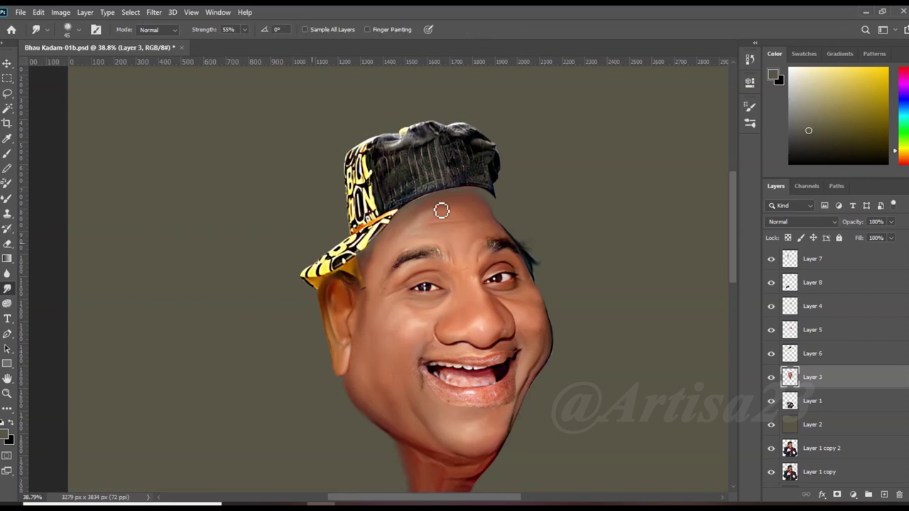
scroll(441, 210, up, 4)
key(bracketright)
key(bracketright)
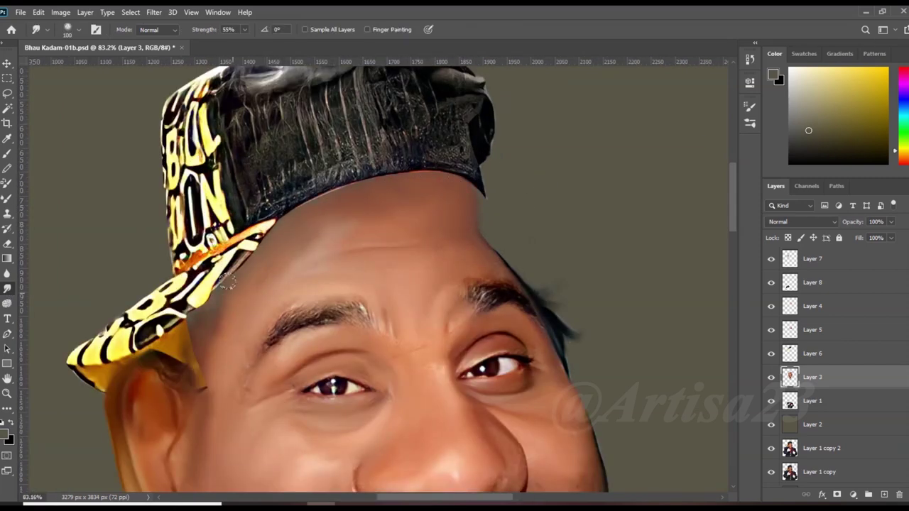
drag(219, 304, 199, 379)
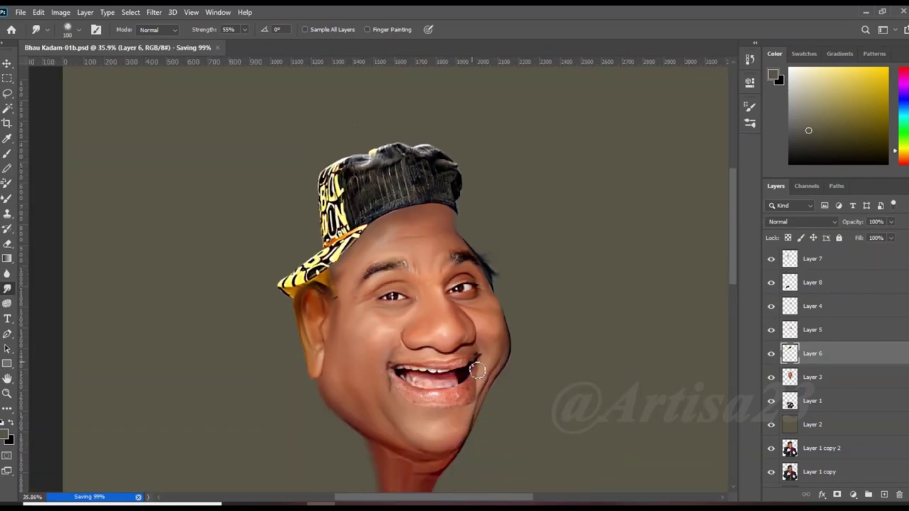
Smooth the lips on Layer 5: lower lip edge, teeth, upper lip, highlights and right-corner crease.
click(827, 332)
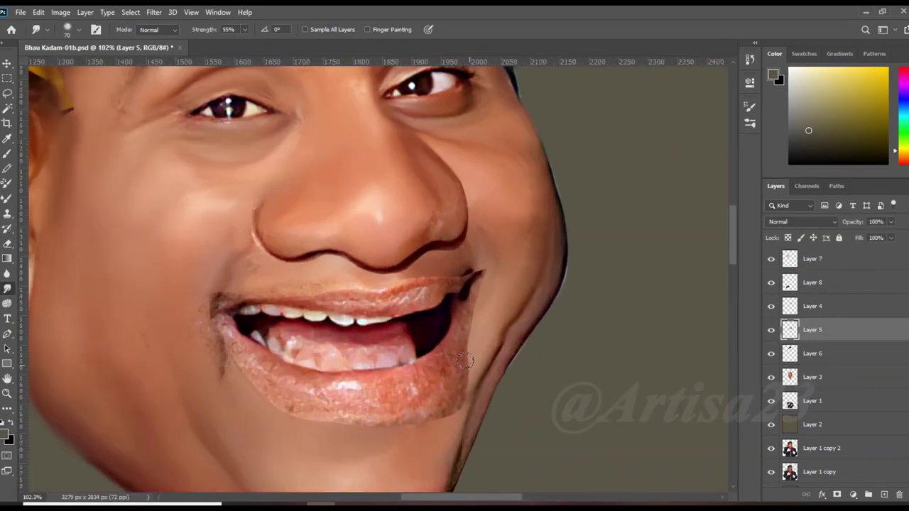
drag(354, 413, 237, 384)
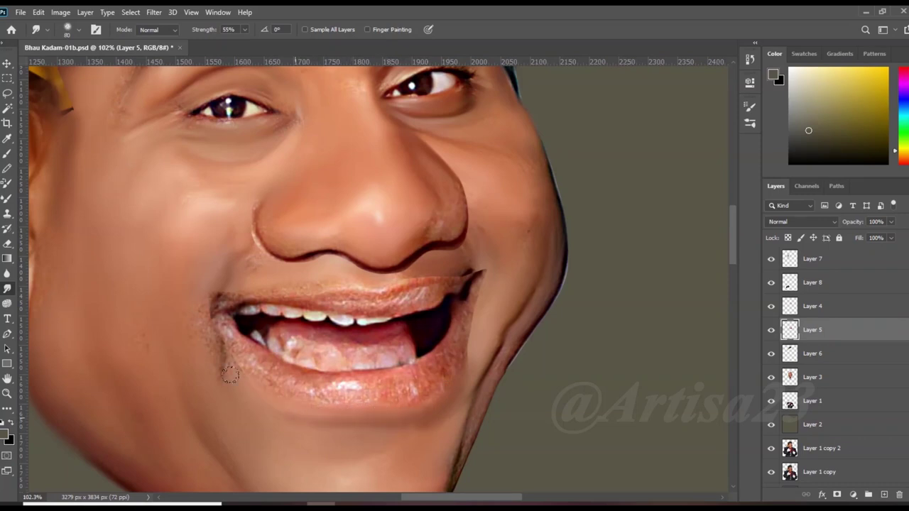
key(alt+bracketleft)
key(alt+bracketleft)
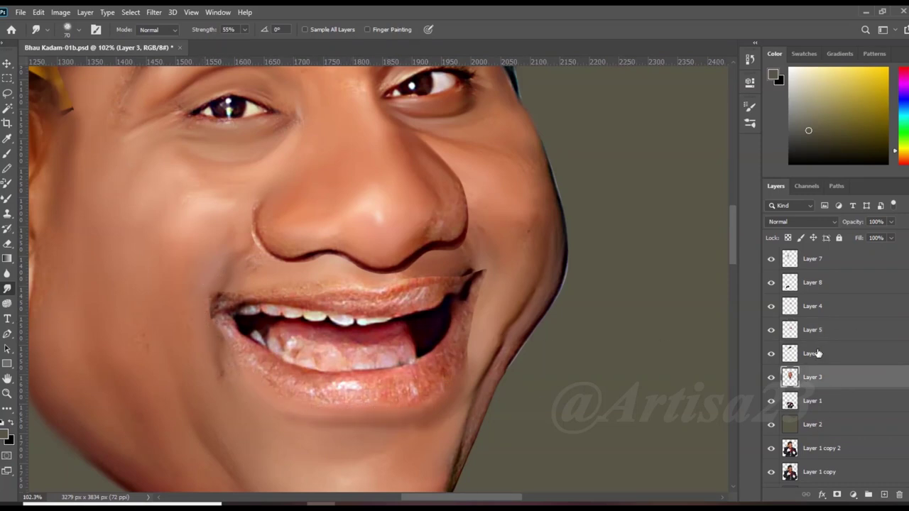
click(817, 330)
mouse_move(412, 390)
mouse_down()
mouse_move(311, 379)
mouse_move(284, 351)
mouse_move(345, 355)
mouse_up()
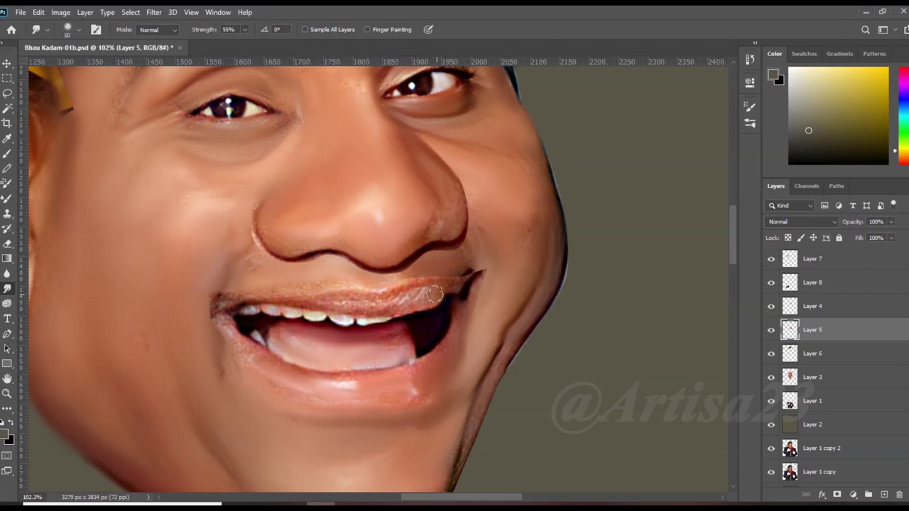
drag(328, 297, 399, 305)
key(bracketright)
key(bracketright)
mouse_move(350, 376)
mouse_down()
mouse_move(415, 369)
mouse_move(291, 385)
mouse_up()
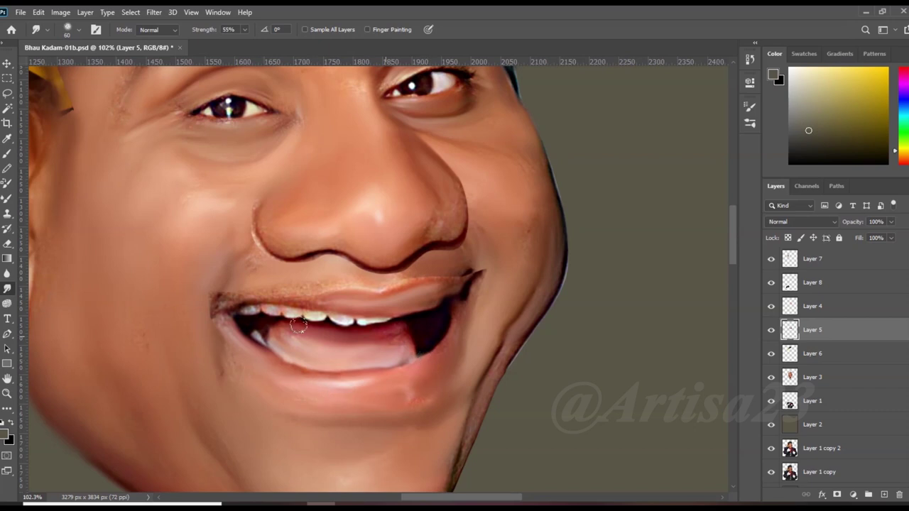
ctrl+click(258, 278)
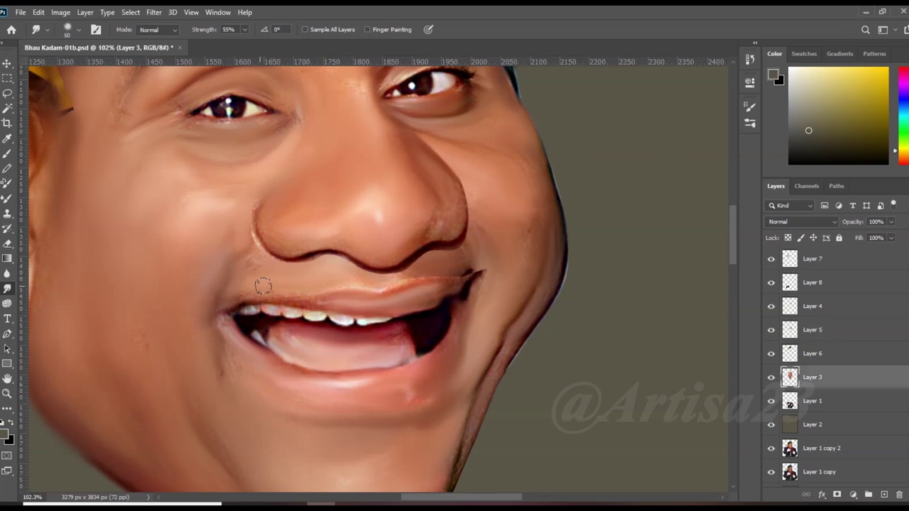
ctrl+click(381, 260)
drag(399, 287, 487, 273)
On Layer 4, smudge away the nose-tip dark spot and soften both nostril contours.
ctrl+click(462, 238)
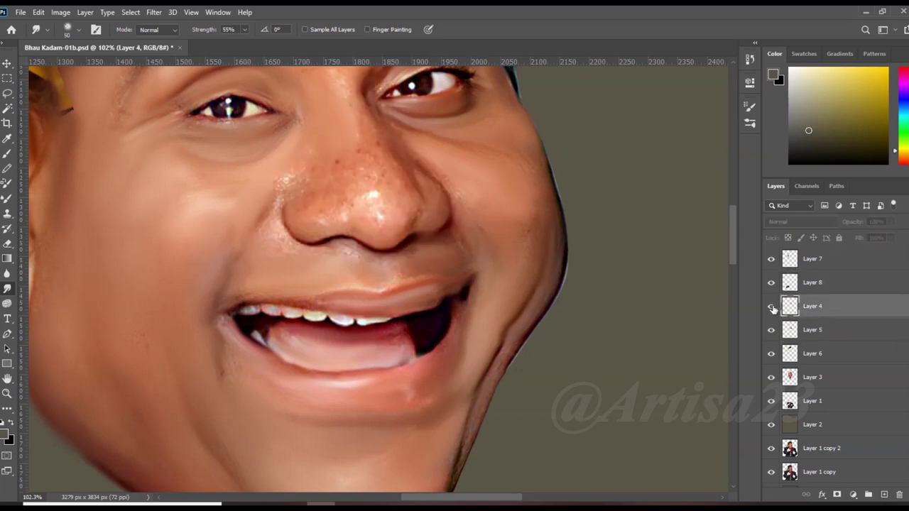
drag(419, 234, 351, 247)
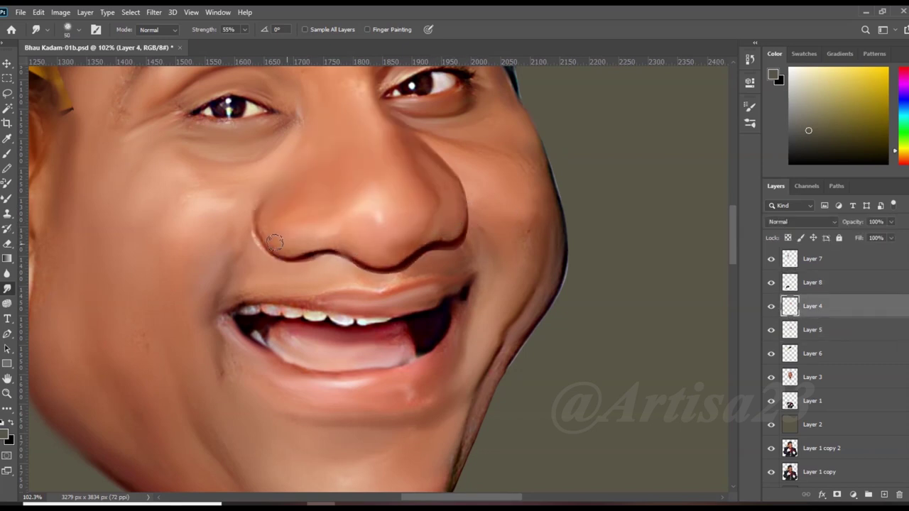
scroll(274, 242, up, 2)
drag(256, 242, 341, 275)
scroll(341, 275, down, 1)
drag(398, 288, 489, 259)
scroll(462, 103, down, 3)
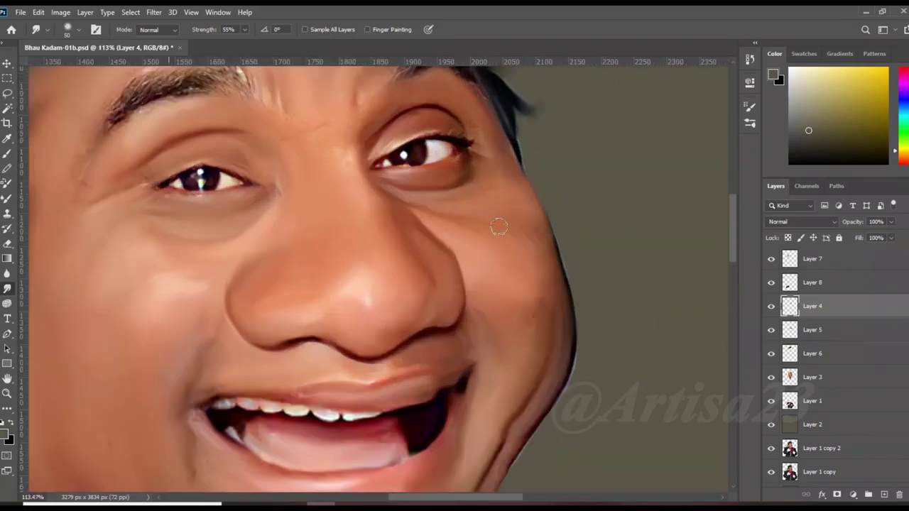
scroll(467, 272, up, 2)
scroll(443, 242, down, 1)
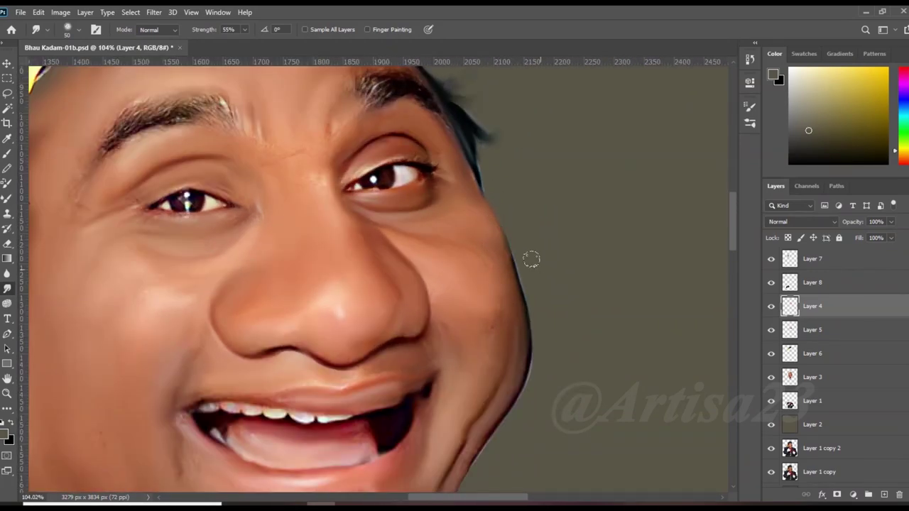
scroll(531, 259, down, 5)
Save the caricature PSD over the existing file with Ctrl+S.
key(ctrl+s)
scroll(489, 259, up, 3)
scroll(407, 275, up, 1)
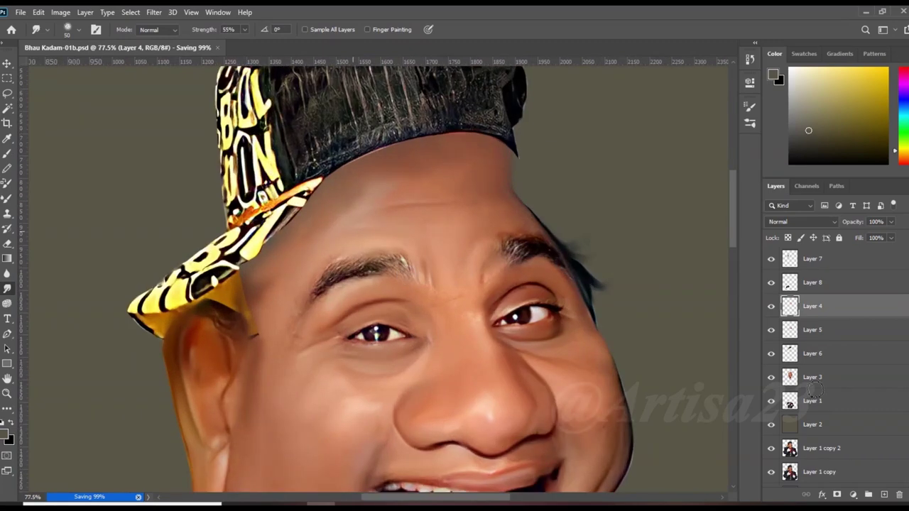
click(812, 377)
click(20, 12)
Save over Bhau Kadam-01a.psd, replacing the existing file.
click(28, 149)
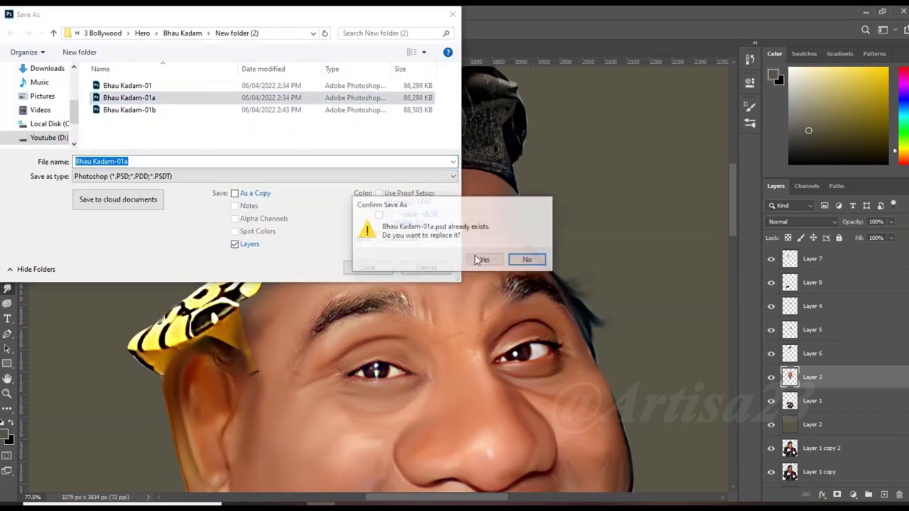
click(390, 269)
scroll(336, 262, up, 2)
Smudge both eyebrows, pushing the left tail up and thinning the right brow with a 45 px brush.
drag(336, 262, 291, 291)
drag(384, 257, 441, 261)
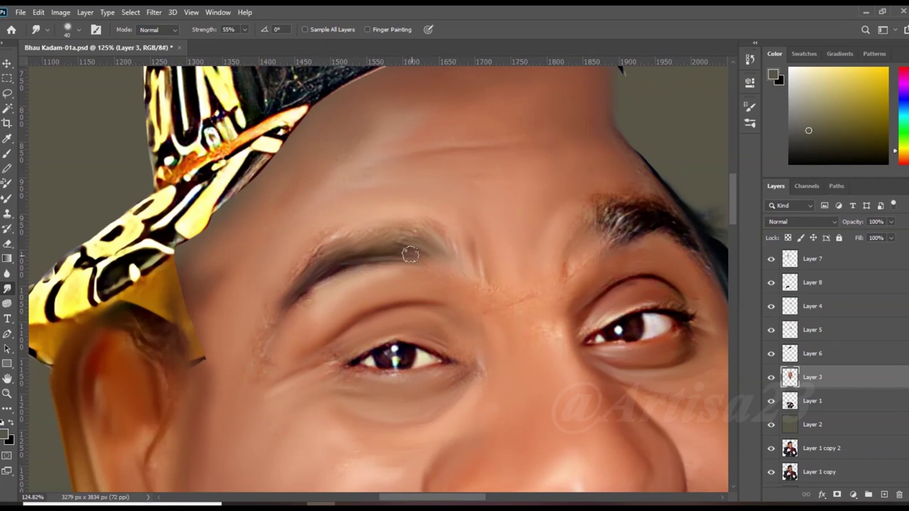
drag(268, 319, 334, 283)
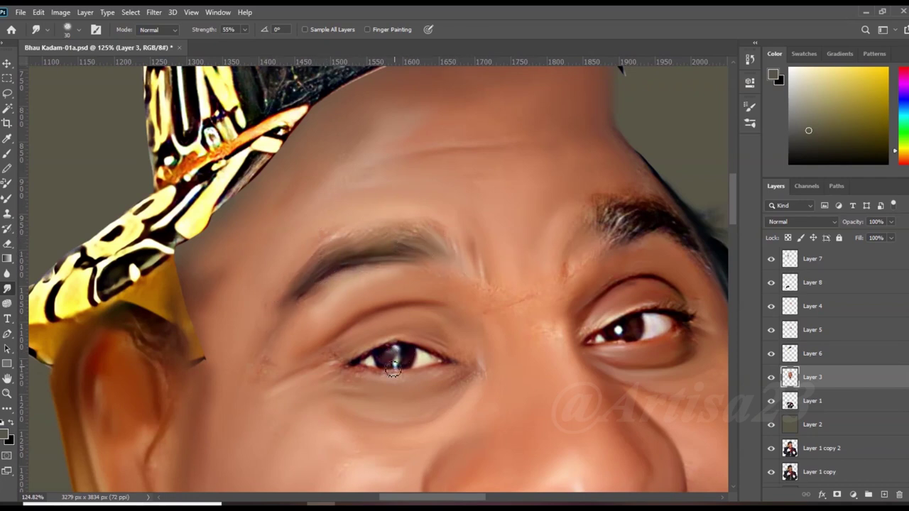
key(])
drag(596, 213, 660, 202)
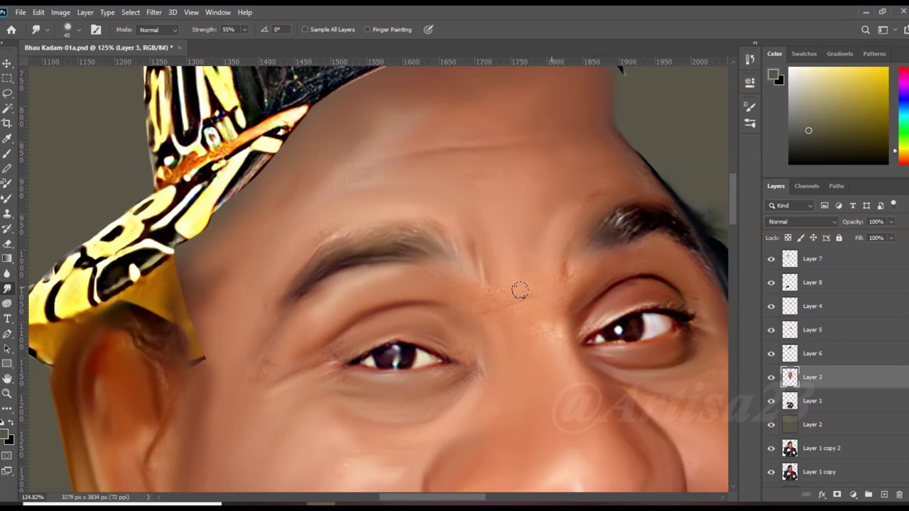
Zoom out to show the whole face and cap, then select Layer 8 and Layer 7.
scroll(518, 248, down, 3)
scroll(489, 213, up, 3)
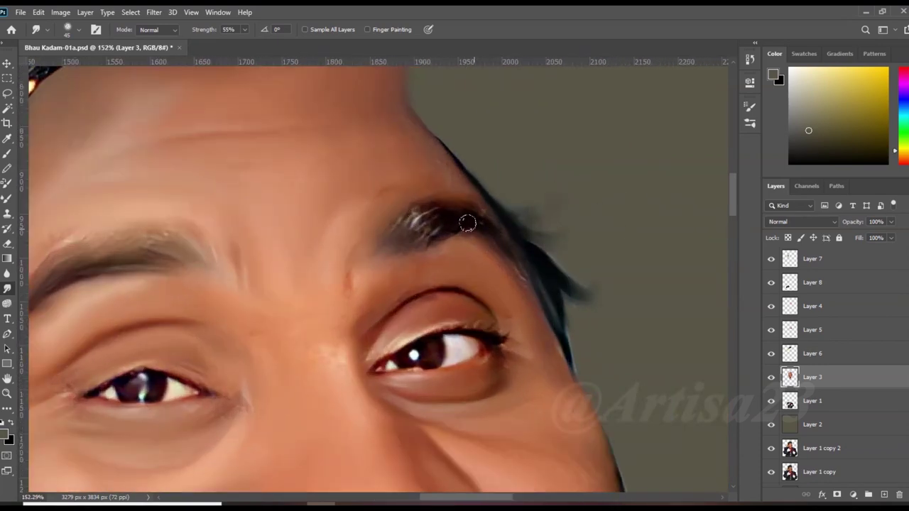
scroll(440, 177, down, 3)
scroll(404, 129, up, 2)
scroll(408, 145, down, 3)
scroll(497, 249, down, 2)
click(810, 282)
click(816, 259)
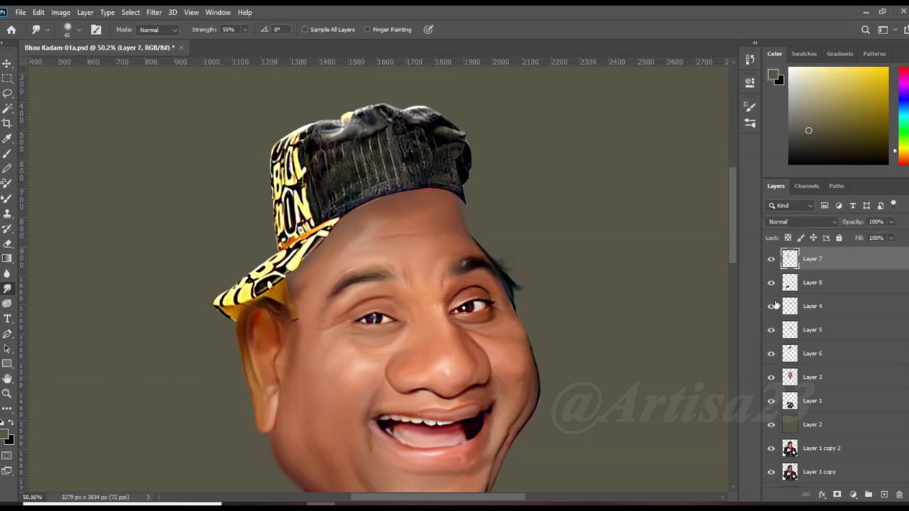
Select the cap's Layer 6 and save the file with Ctrl+S.
click(817, 353)
scroll(392, 176, up, 2)
key(ctrl+s)
scroll(372, 158, down, 2)
scroll(372, 158, up, 2)
Smudge the cap's front, top, lower band and crown into soft strokes at 70–100 px.
drag(397, 150, 383, 217)
drag(337, 163, 330, 224)
mouse_move(313, 185)
mouse_down()
mouse_move(305, 136)
mouse_move(482, 117)
mouse_up()
key(bracketright)
drag(468, 149, 433, 206)
mouse_move(398, 135)
mouse_down()
mouse_move(411, 206)
mouse_move(313, 248)
mouse_up()
key(bracketleft)
key(bracketleft)
key(bracketleft)
drag(511, 167, 402, 211)
drag(341, 242, 510, 230)
drag(495, 153, 508, 167)
drag(387, 119, 334, 128)
Streak the yellow lettering on the cap's side and visor, smoothing the visor's yellow-black stripes.
drag(280, 206, 266, 288)
drag(255, 185, 256, 263)
key(bracketright)
mouse_move(253, 162)
mouse_down()
mouse_move(269, 234)
mouse_move(284, 227)
mouse_move(281, 266)
mouse_up()
mouse_move(270, 234)
mouse_down()
mouse_move(252, 302)
mouse_move(220, 355)
mouse_up()
key(bracketleft)
key(bracketleft)
key(bracketleft)
mouse_move(256, 320)
mouse_down()
mouse_move(177, 383)
mouse_move(199, 384)
mouse_up()
drag(284, 301, 252, 305)
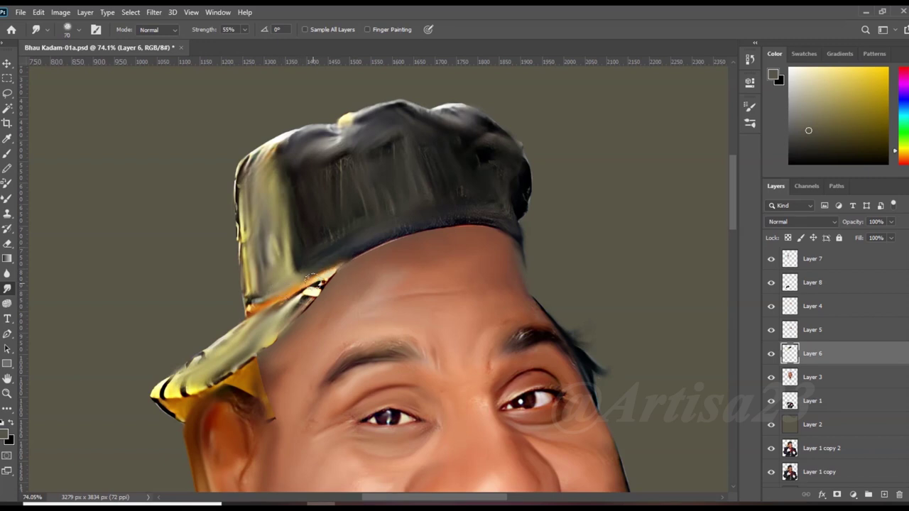
drag(323, 280, 242, 330)
drag(177, 387, 211, 374)
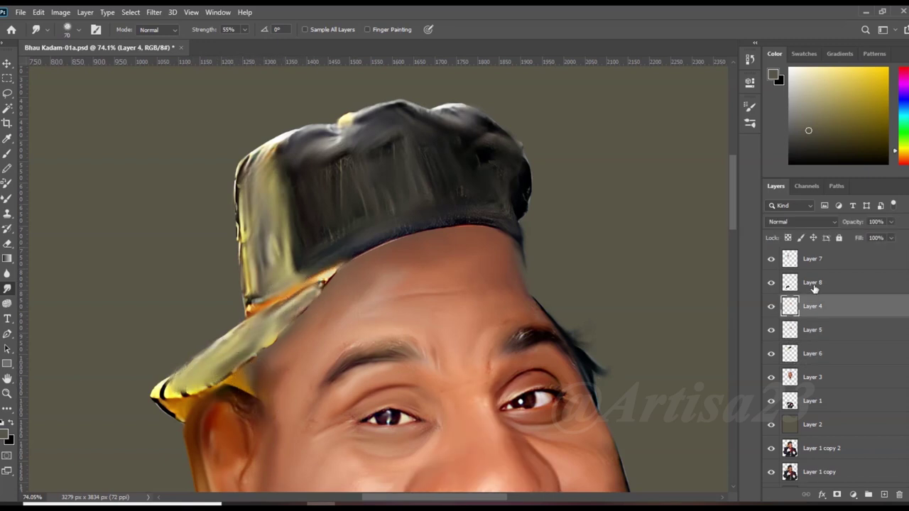
Select Layer 7 and adjust the zoom.
click(812, 259)
scroll(322, 316, up, 1)
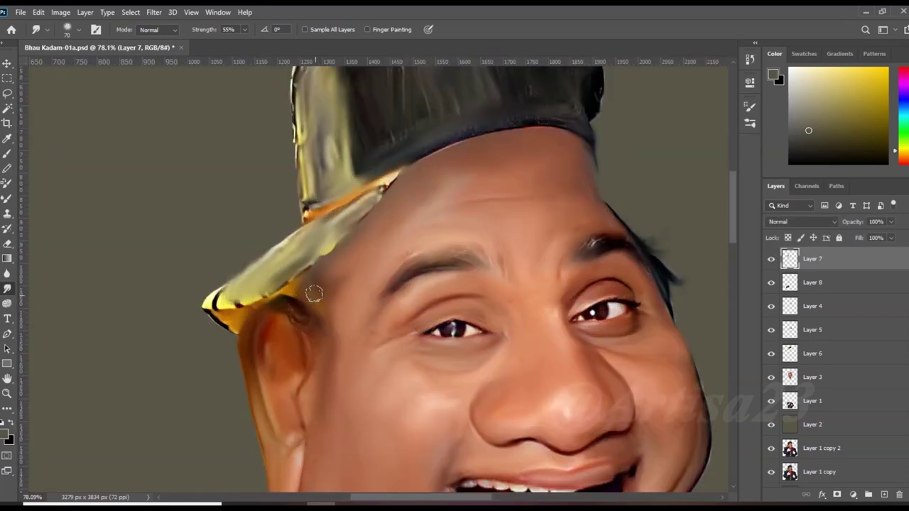
scroll(324, 270, down, 3)
scroll(355, 263, down, 3)
scroll(422, 245, up, 4)
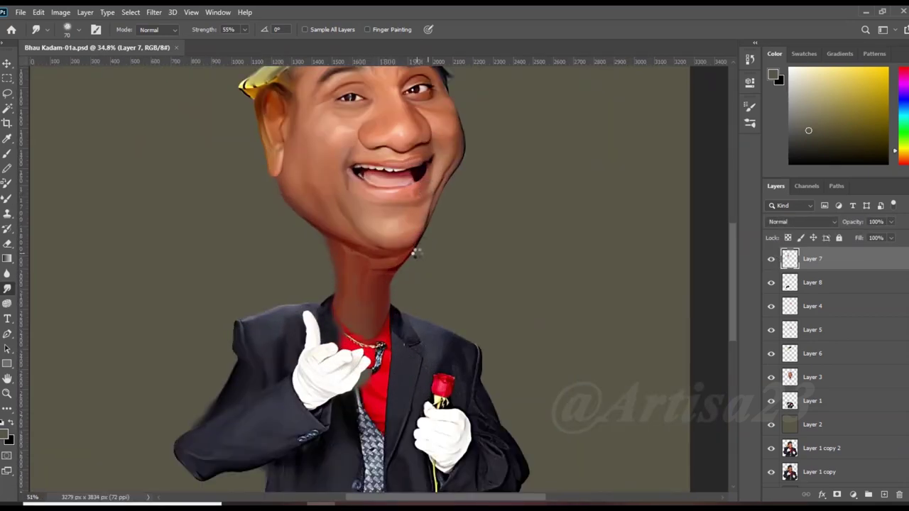
On Layer 3, smudge the neck, chin edge and jaw contour smooth.
scroll(406, 270, up, 2)
ctrl+click(405, 270)
scroll(406, 269, up, 2)
mouse_move(365, 269)
mouse_down()
mouse_move(300, 299)
mouse_move(406, 244)
mouse_move(386, 273)
mouse_move(265, 284)
mouse_move(340, 309)
mouse_move(322, 358)
mouse_up()
scroll(344, 313, down, 1)
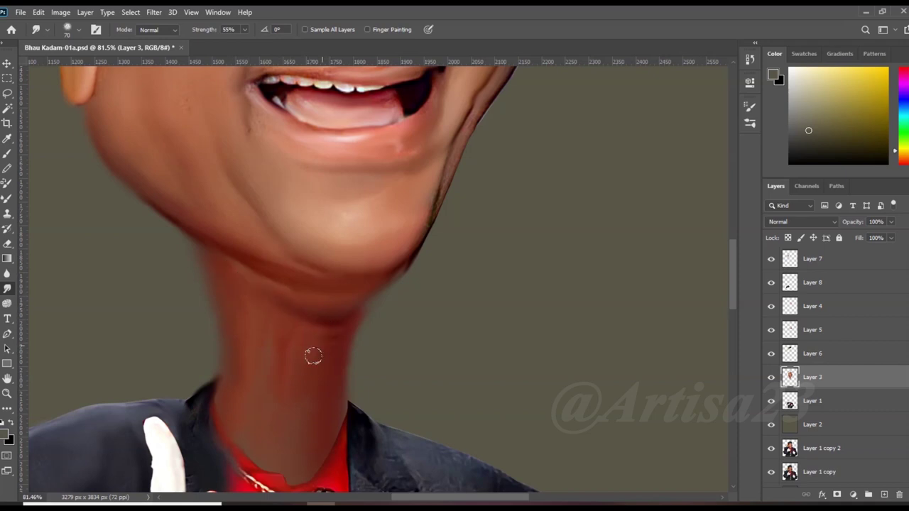
scroll(326, 328, down, 2)
scroll(391, 317, up, 3)
drag(426, 217, 362, 355)
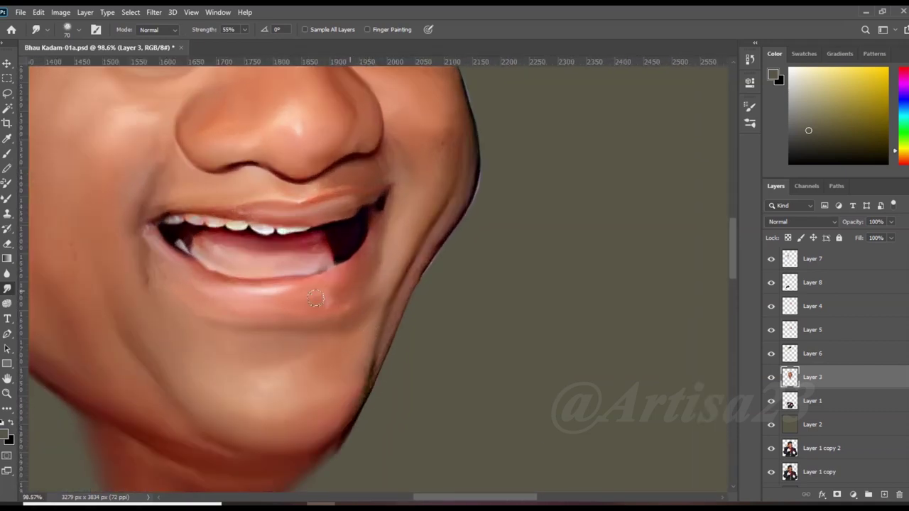
Select Layer 5 briefly, then return to Layer 3.
click(806, 330)
scroll(365, 315, down, 2)
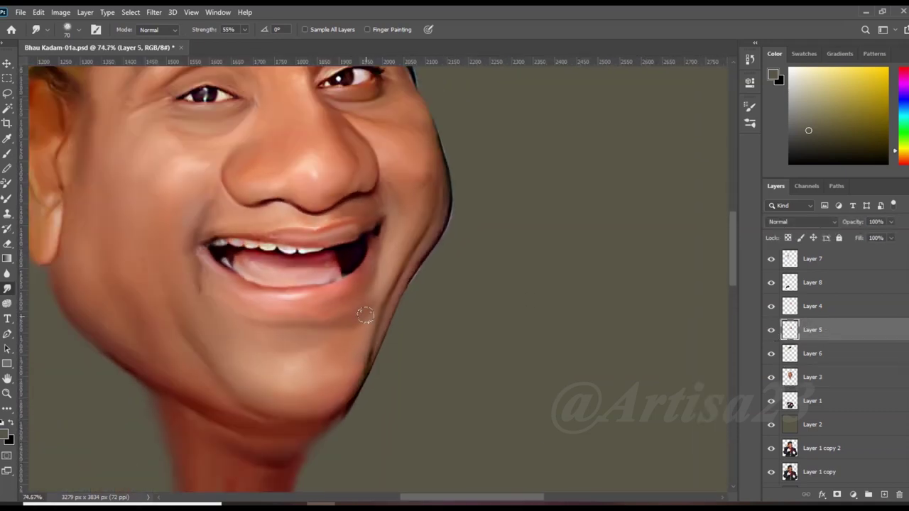
scroll(328, 253, up, 4)
ctrl+click(167, 275)
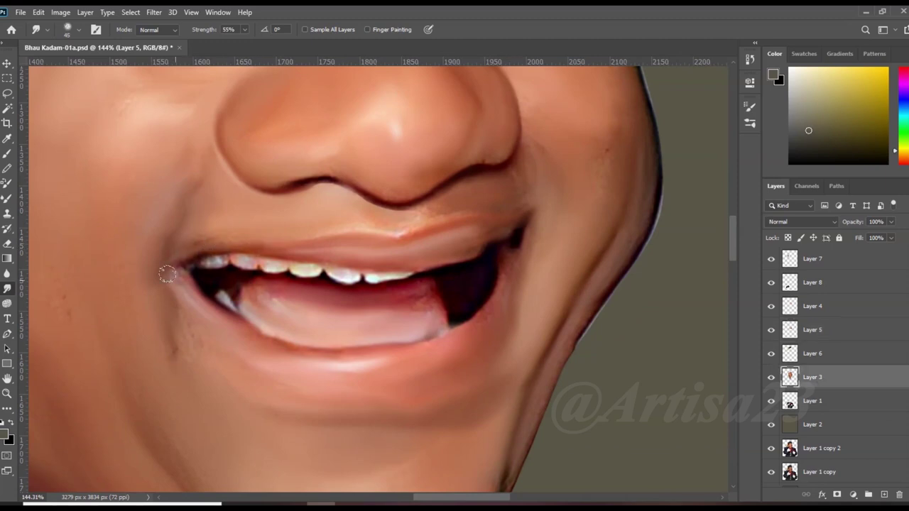
scroll(463, 247, down, 3)
scroll(374, 241, down, 1)
scroll(414, 431, up, 2)
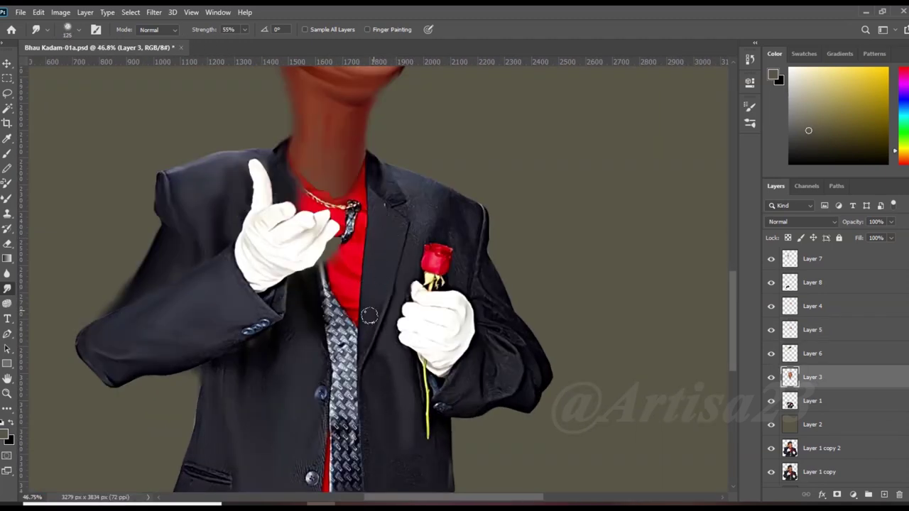
On Layer 1, smear the pendant and chain and smooth the jacket texture near the shoulder.
scroll(379, 196, up, 3)
ctrl+click(348, 296)
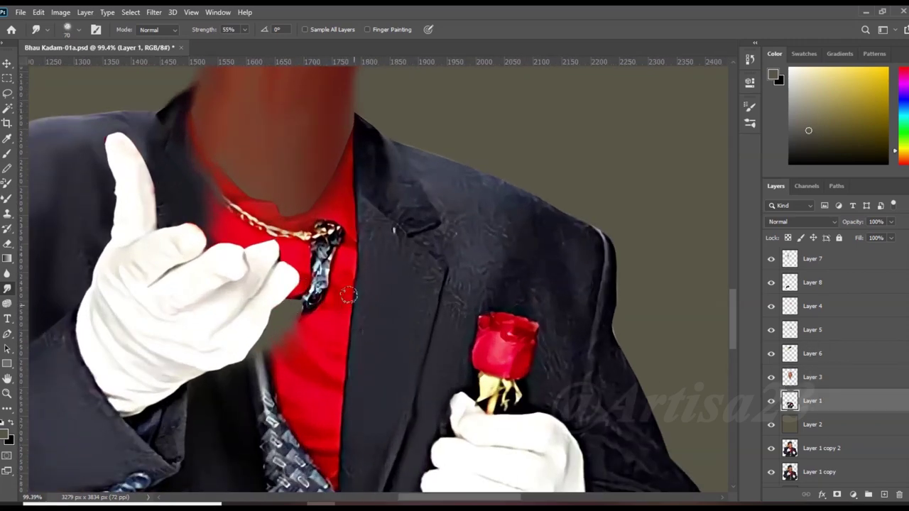
mouse_move(312, 297)
mouse_down()
mouse_move(274, 340)
mouse_move(281, 372)
mouse_up()
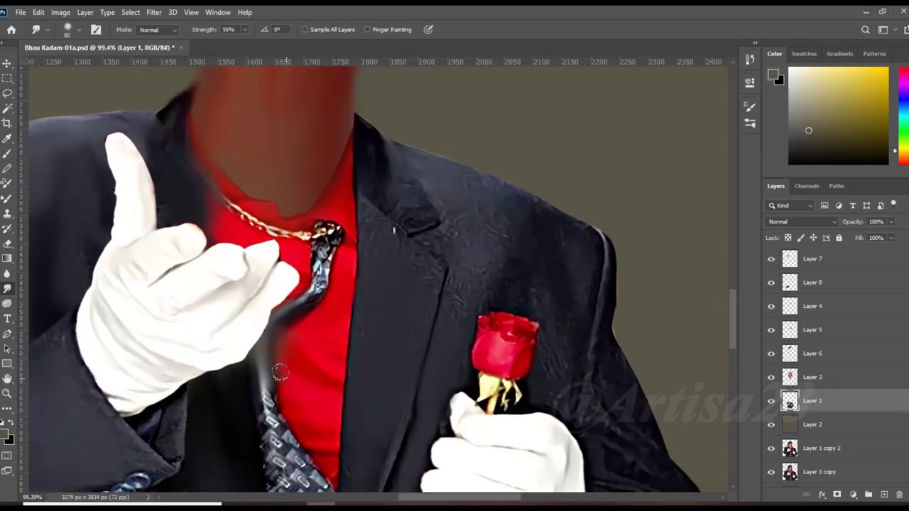
drag(349, 224, 279, 220)
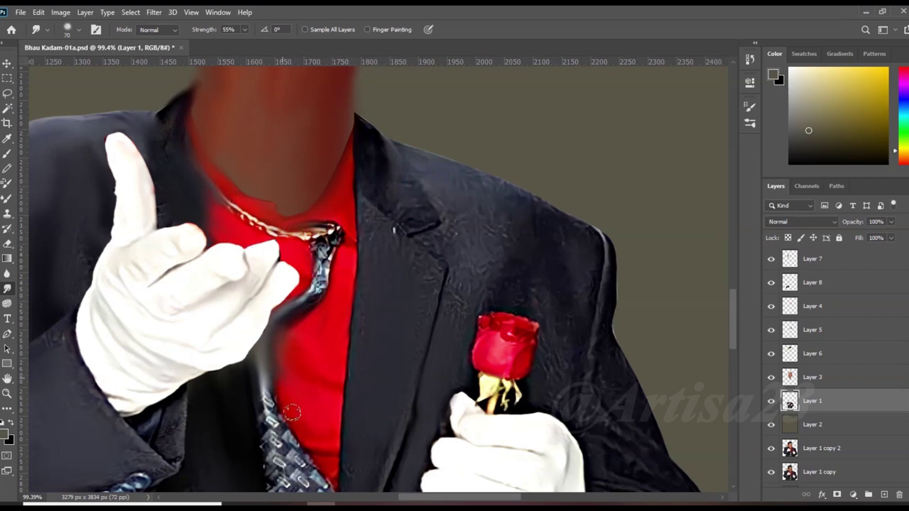
scroll(281, 389, down, 2)
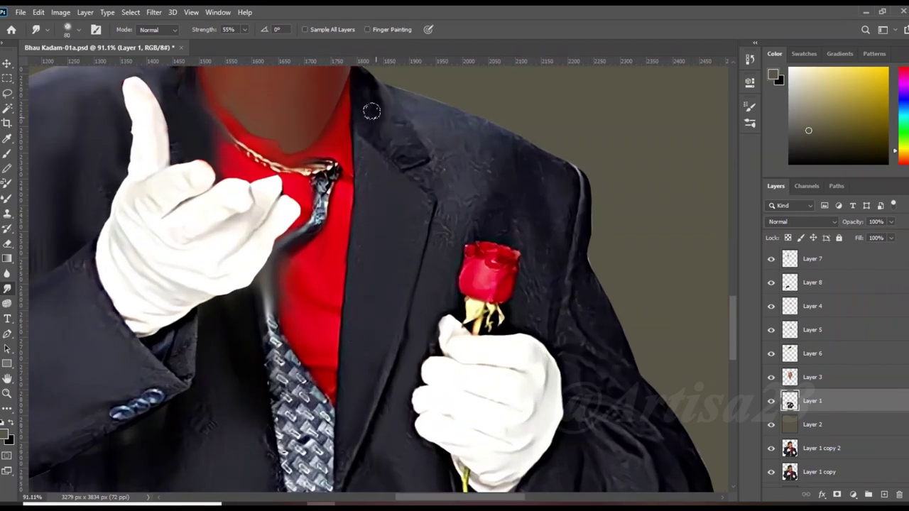
drag(436, 152, 469, 172)
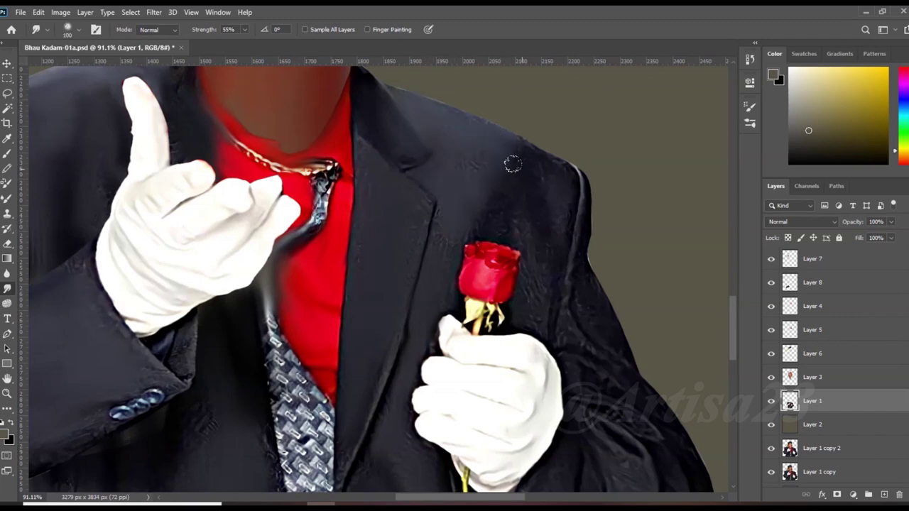
Zoom in and smooth the sleeve wrinkles beside the glove.
scroll(529, 256, down, 3)
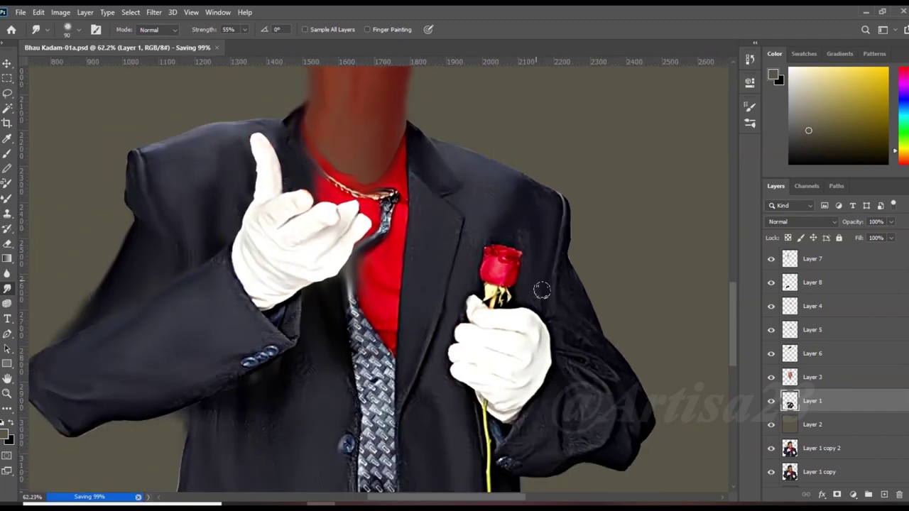
scroll(392, 280, up, 1)
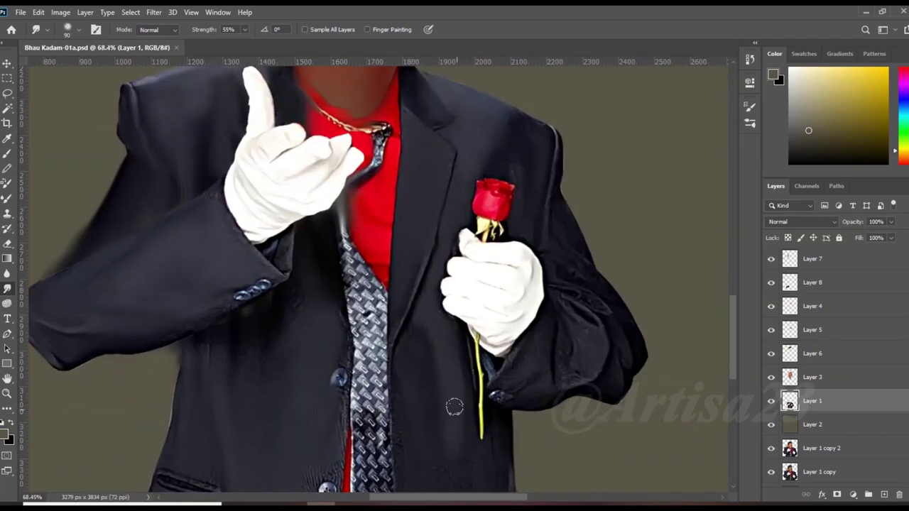
scroll(393, 280, up, 1)
scroll(416, 325, up, 1)
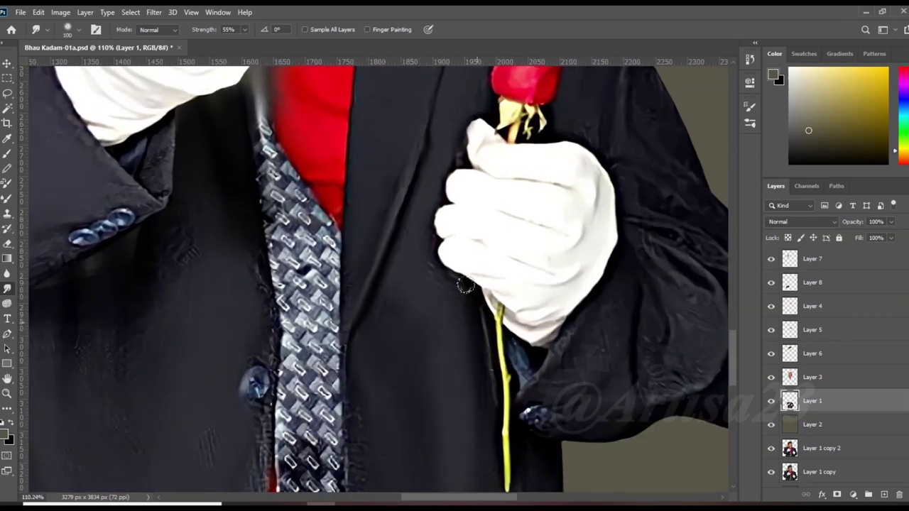
scroll(462, 375, up, 1)
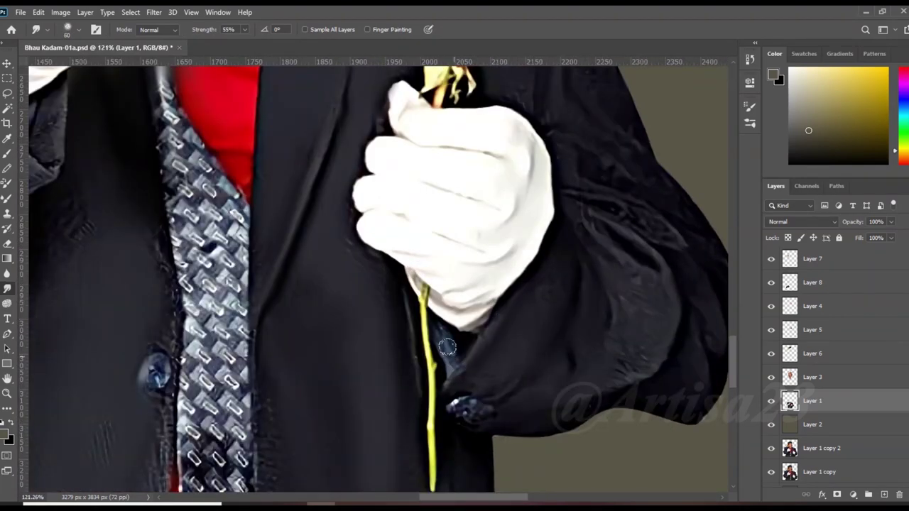
drag(650, 352, 580, 192)
Blur the jacket's bottom edge into the backdrop and zoom out to fit.
scroll(580, 193, down, 2)
scroll(561, 142, up, 1)
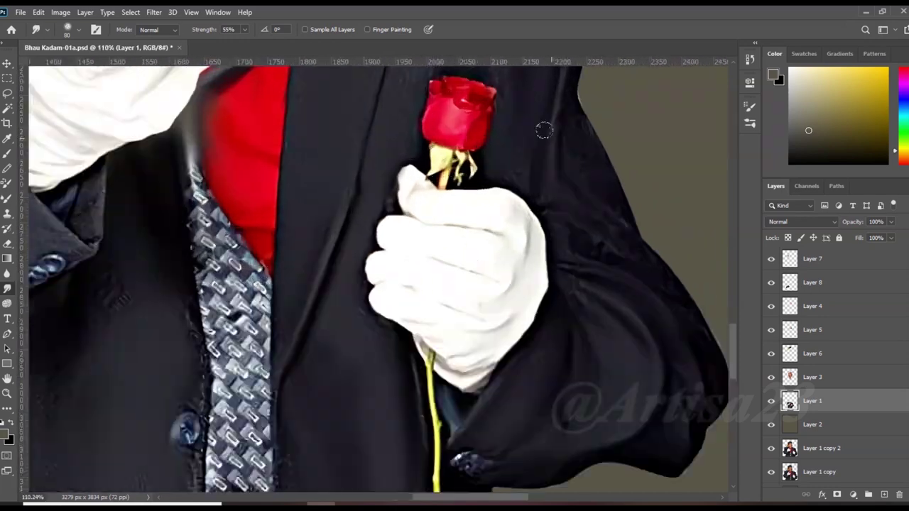
scroll(559, 113, down, 1)
scroll(452, 168, up, 1)
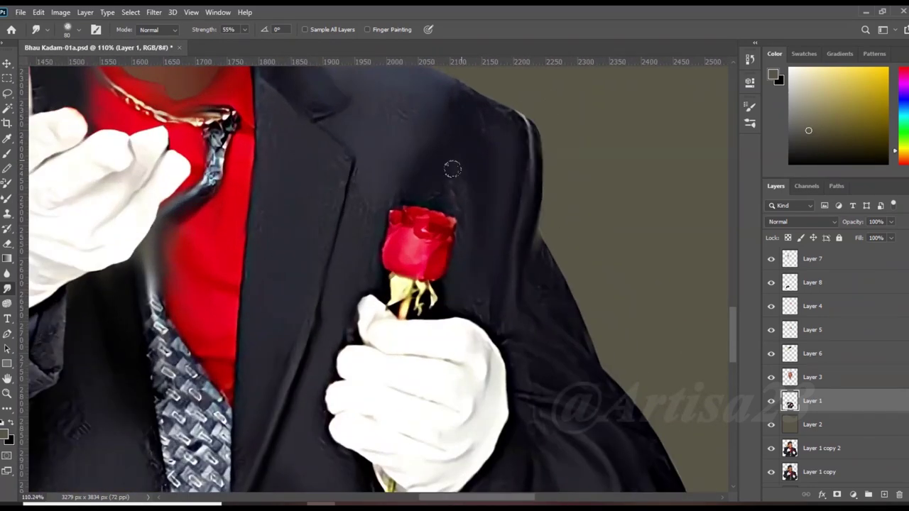
scroll(420, 142, up, 1)
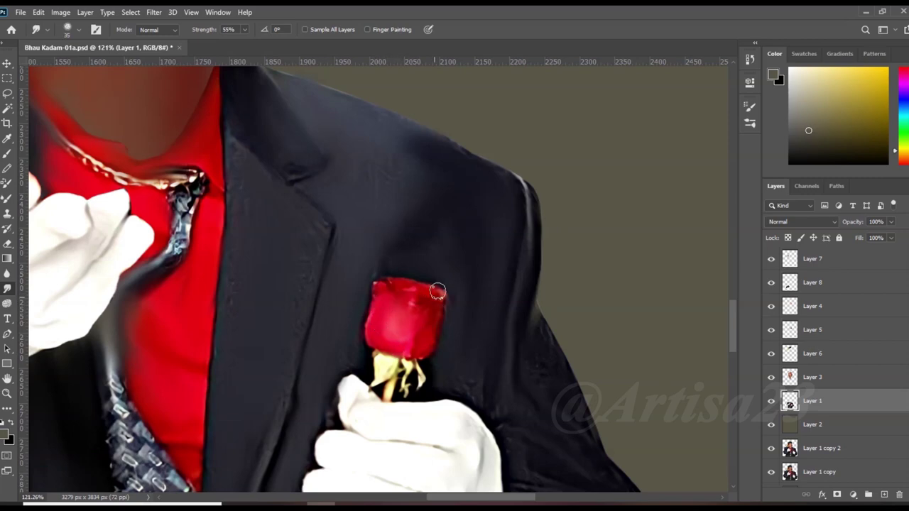
scroll(337, 231, down, 1)
scroll(495, 203, down, 3)
scroll(410, 311, up, 4)
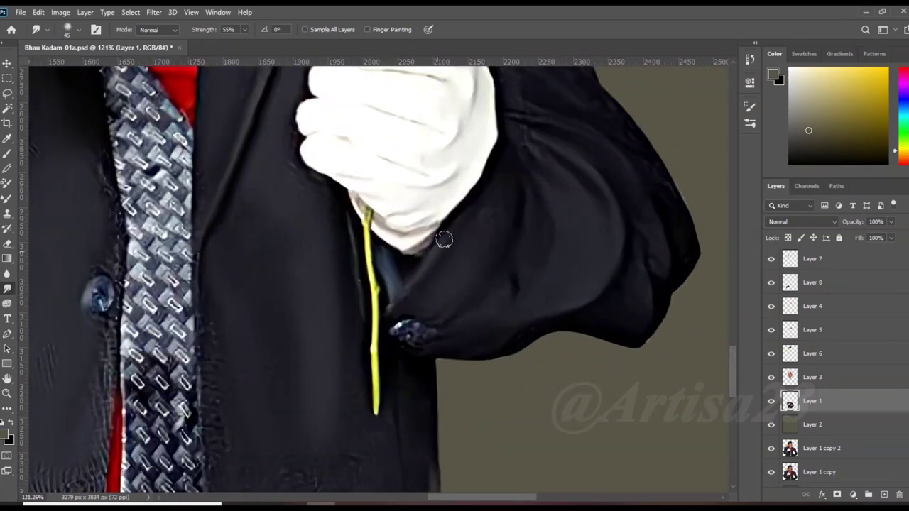
scroll(443, 240, up, 1)
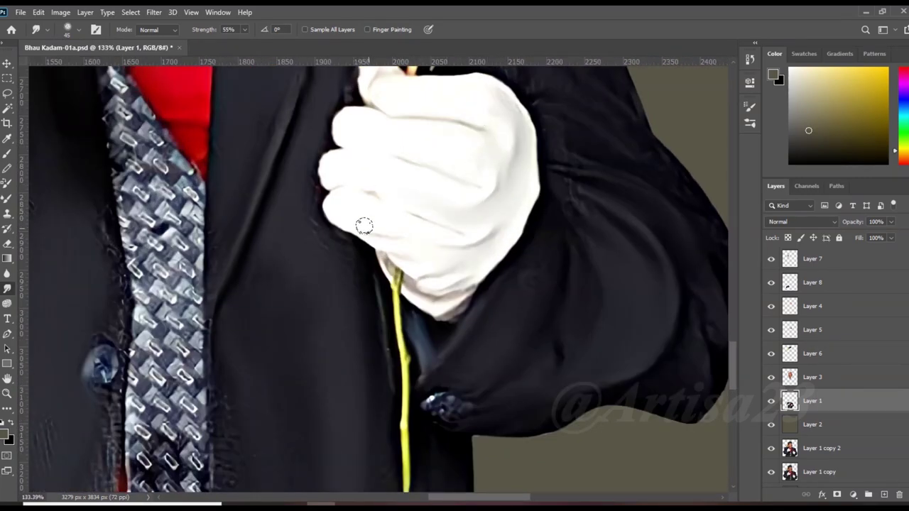
scroll(518, 316, down, 1)
scroll(521, 275, down, 1)
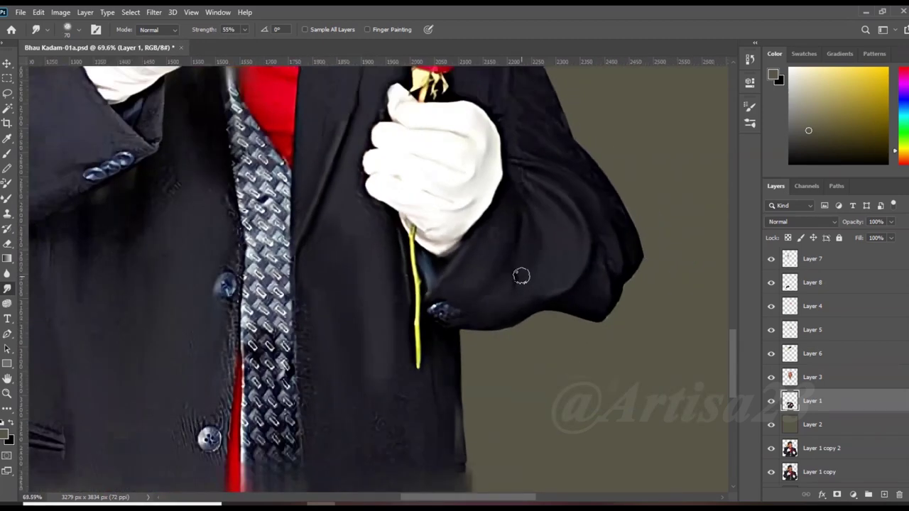
scroll(522, 275, down, 1)
drag(490, 412, 201, 416)
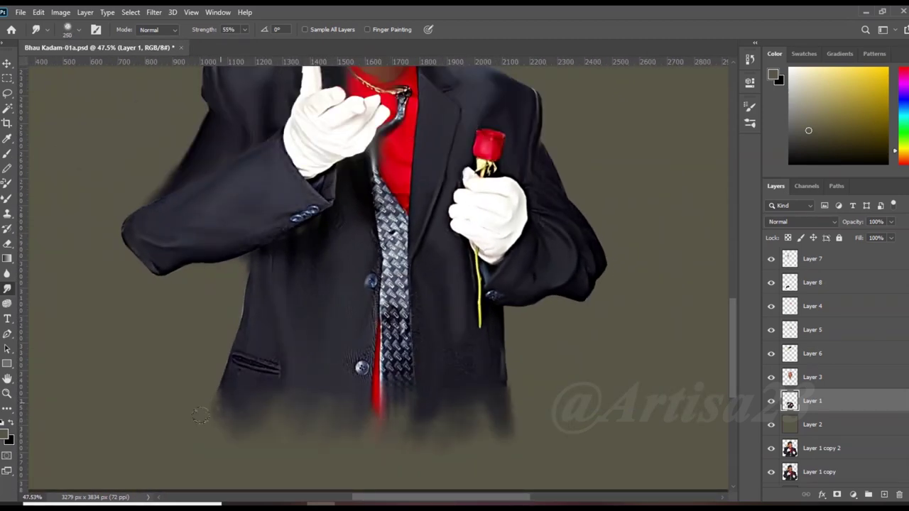
scroll(325, 350, down, 1)
scroll(435, 344, down, 2)
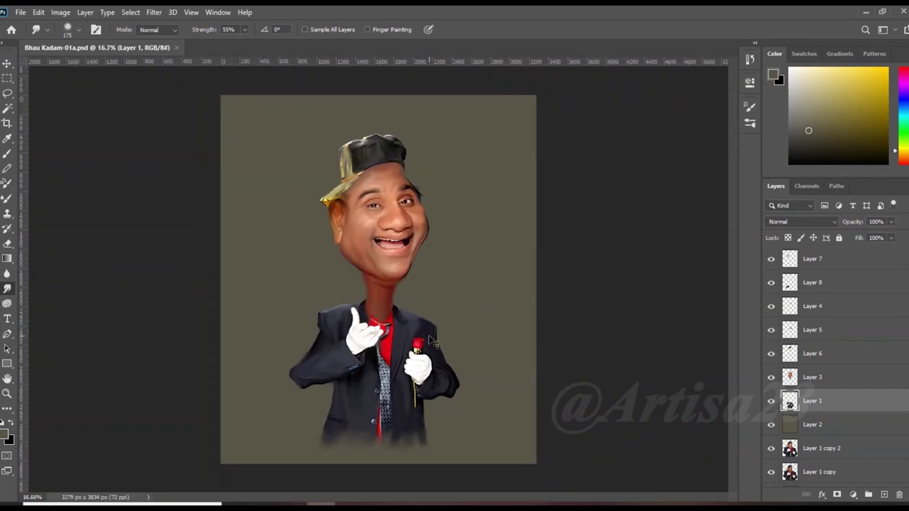
Crop the canvas slightly with the Crop tool.
scroll(435, 344, down, 1)
key(c)
key(Return)
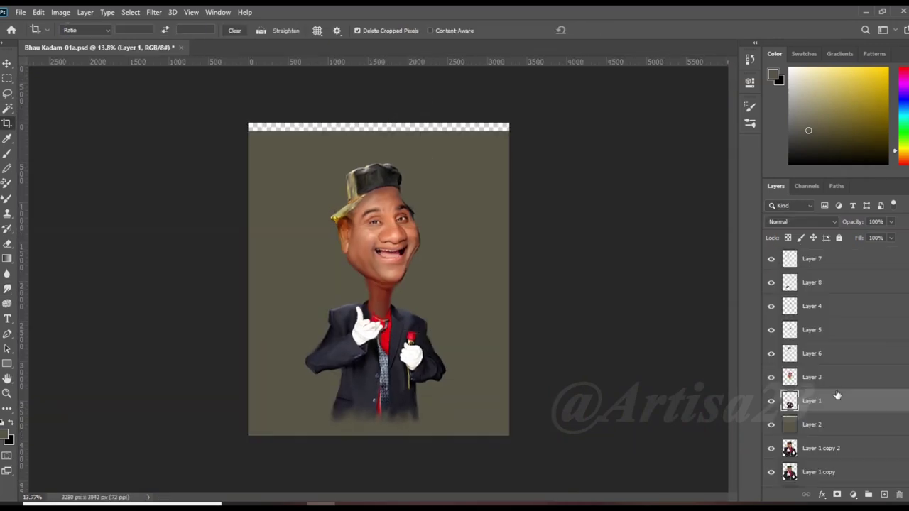
click(816, 424)
Add a new empty layer above Layer 2 and switch to the Brush tool.
key(v)
key(b)
scroll(426, 243, down, 1)
scroll(426, 244, up, 1)
key(ctrl+shift+alt+n)
scroll(450, 197, up, 1)
scroll(450, 197, down, 1)
Choose the textured Artisa23 painterly brush preset from the brush presets list.
key(F5)
click(595, 101)
scroll(639, 284, down, 5)
scroll(602, 207, down, 5)
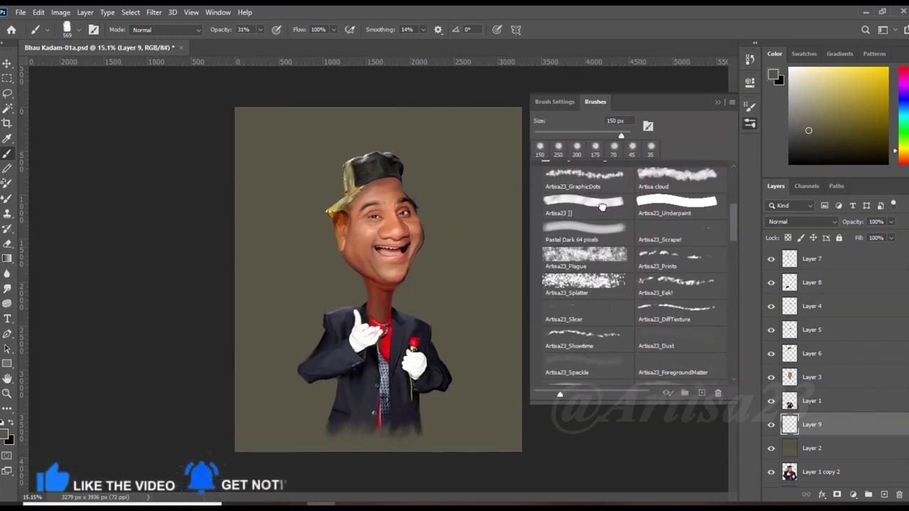
click(602, 207)
key(F5)
alt+scroll(440, 142, up, 1)
Set a yellow-tan foreground colour and paint hatched strokes behind the cap.
click(8, 435)
click(482, 324)
click(645, 298)
mouse_move(399, 135)
mouse_down()
mouse_move(361, 139)
mouse_move(396, 153)
mouse_move(326, 164)
mouse_move(440, 270)
mouse_move(341, 298)
mouse_up()
click(7, 436)
Paint light blue strokes around and beside the head, plus an olive-yellow stroke.
click(559, 361)
key(Return)
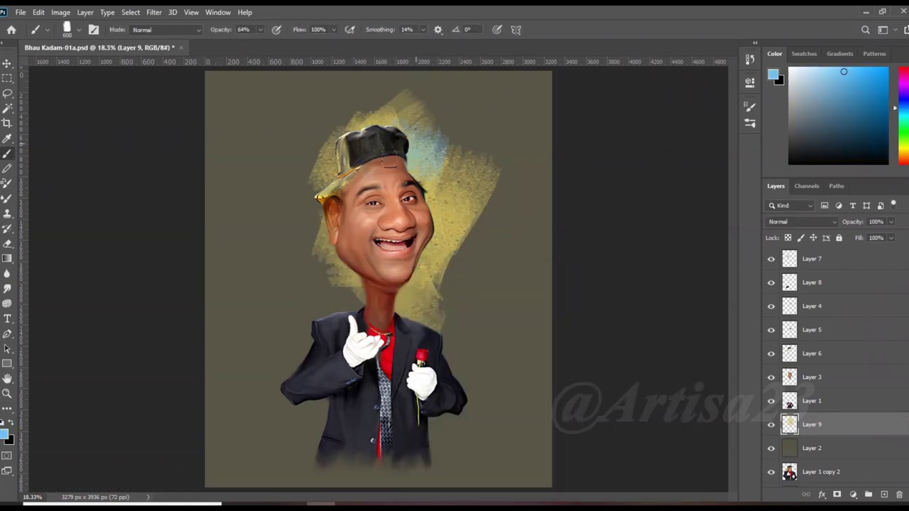
drag(412, 128, 461, 192)
drag(383, 92, 440, 312)
drag(488, 236, 454, 334)
Add yellow and blue strokes on the right and dark grey shading left of the head.
alt+click(334, 270)
drag(308, 308, 277, 213)
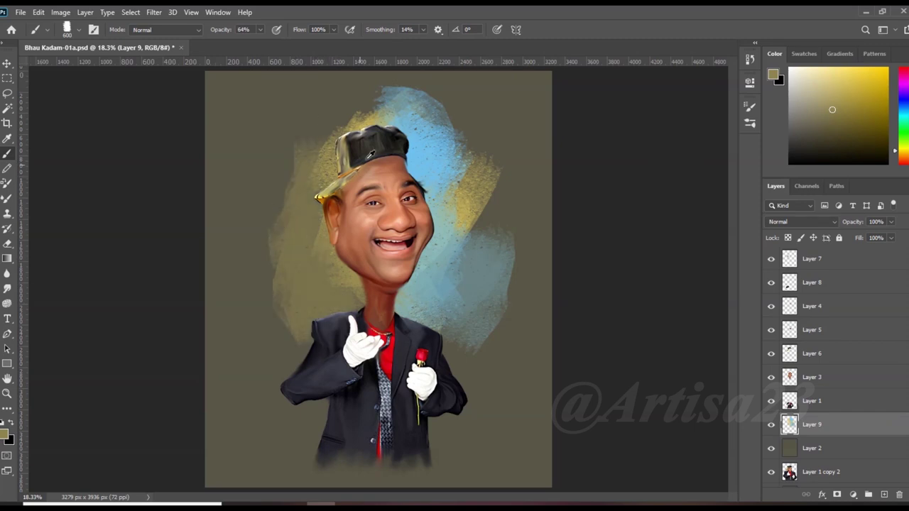
alt+click(333, 170)
mouse_move(298, 164)
mouse_down()
mouse_move(347, 218)
mouse_move(334, 291)
mouse_up()
mouse_move(334, 256)
mouse_down()
mouse_move(284, 326)
mouse_move(270, 319)
mouse_up()
Switch the paint colour to a darker red and paint red strokes left of the face.
alt+click(384, 343)
click(7, 435)
click(538, 386)
click(661, 297)
mouse_move(333, 248)
mouse_down()
mouse_move(284, 312)
mouse_move(227, 306)
mouse_move(252, 341)
mouse_up()
Paint dark red strokes along the suit's lower-left and right sides.
alt+click(249, 213)
alt+click(368, 282)
drag(313, 326, 220, 419)
drag(497, 284, 426, 404)
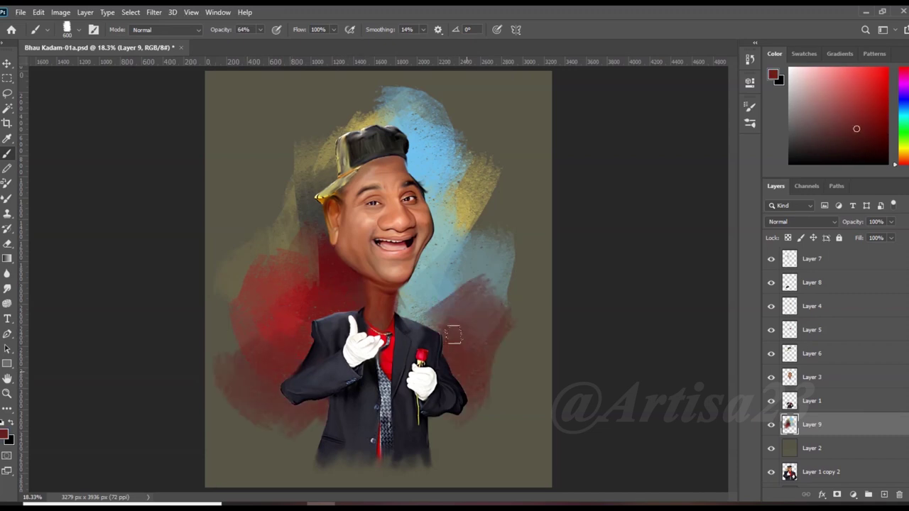
Paint bluish-grey strokes left of the face and yellow-brown across the upper-left background.
alt+click(457, 333)
alt+click(454, 273)
drag(334, 178, 319, 291)
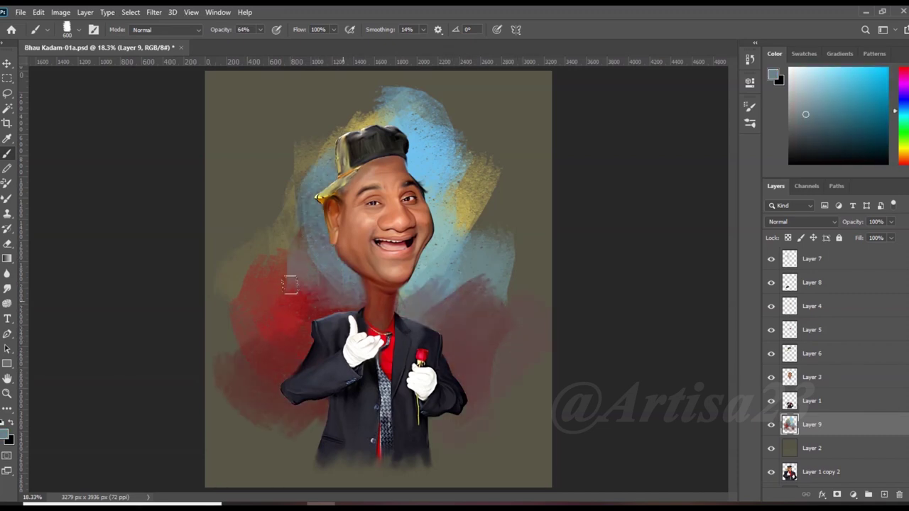
alt+click(287, 209)
mouse_move(340, 99)
mouse_down()
mouse_move(312, 156)
mouse_move(412, 81)
mouse_up()
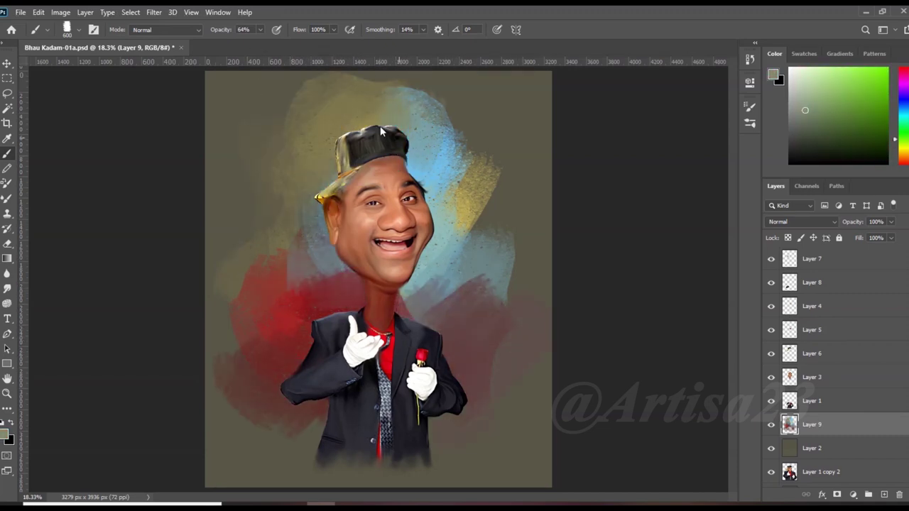
Add light blue to the upper-right background and red-brown tones around the neck and lower face.
alt+click(370, 121)
drag(454, 187, 496, 99)
alt+click(497, 263)
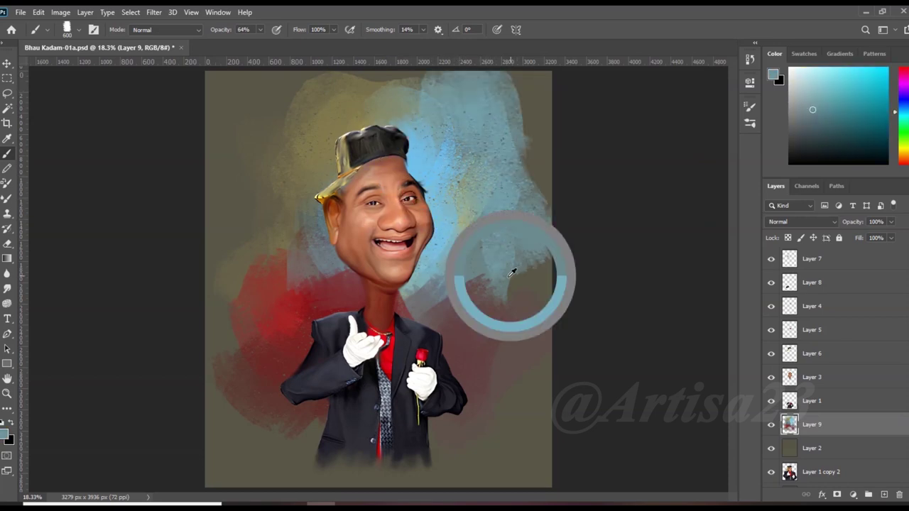
drag(398, 274, 351, 294)
drag(429, 245, 426, 319)
alt+click(299, 295)
alt+click(263, 152)
scroll(315, 195, down, 1)
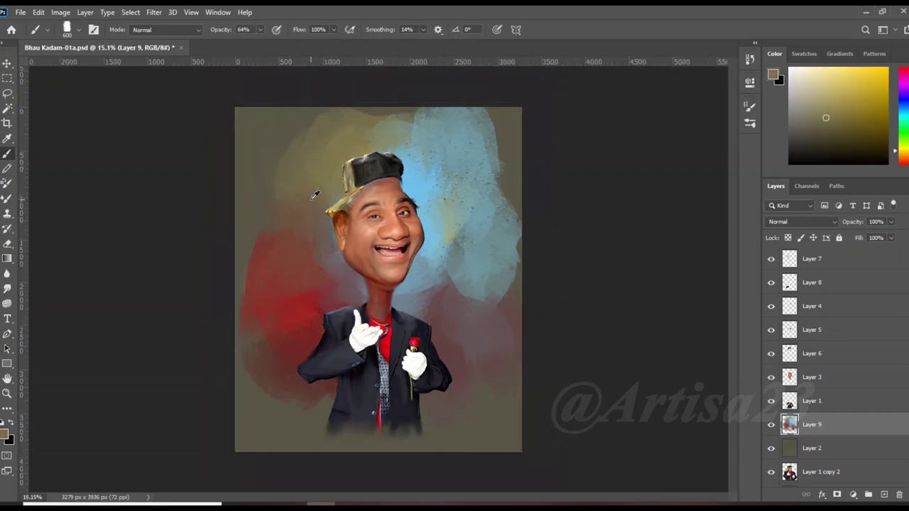
Sample a dark greyish brown and paint a shadow below the suit's right hand.
alt+click(253, 231)
scroll(226, 402, down, 1)
scroll(355, 384, up, 1)
alt+click(470, 367)
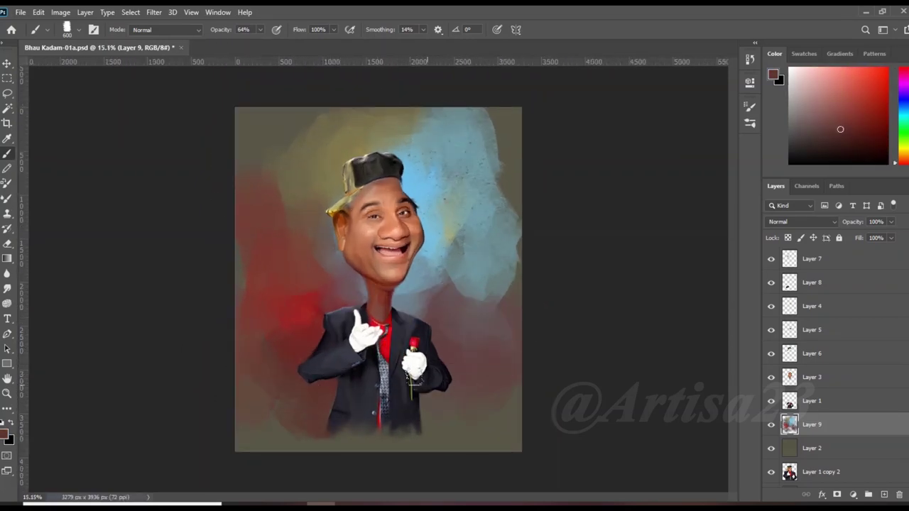
alt+click(316, 403)
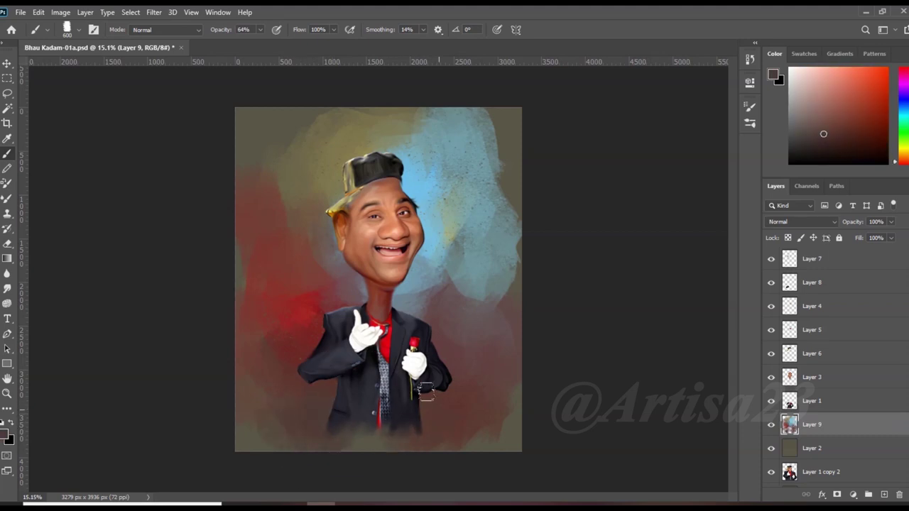
alt+click(440, 351)
drag(441, 355, 428, 391)
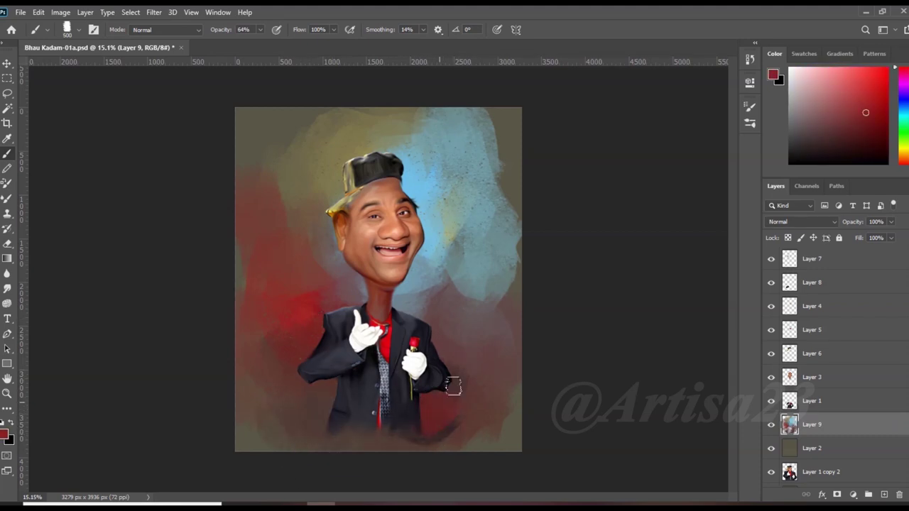
Adjust the foreground colour slightly and blend the red backdrop with sampled brighter reds.
click(4, 435)
click(660, 296)
alt+click(443, 358)
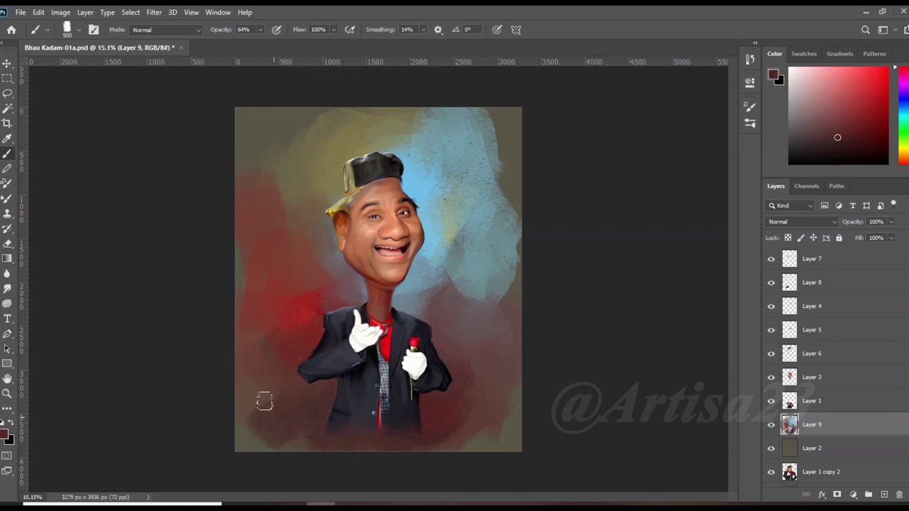
alt+click(274, 281)
alt+click(276, 292)
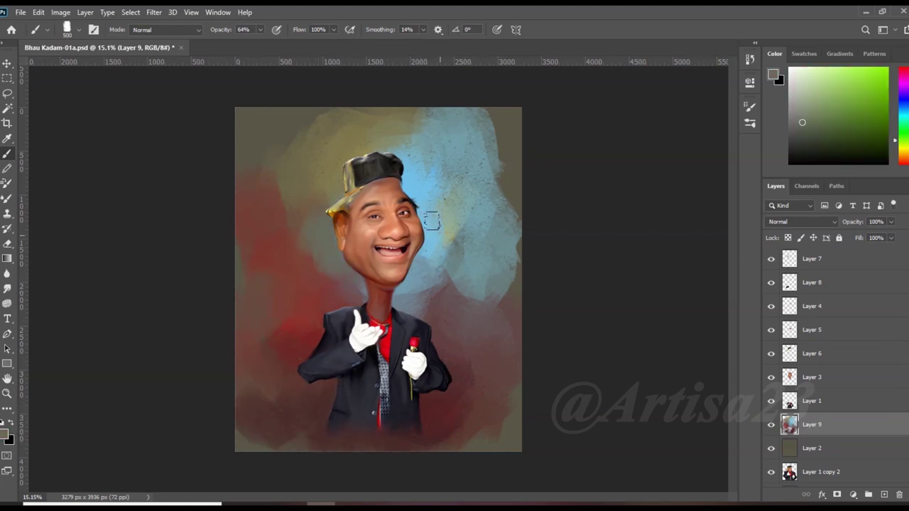
alt+click(347, 207)
alt+click(332, 284)
alt+click(318, 297)
Blend the backdrop using sampled olive, yellow-olive and light grey-green tones.
alt+click(492, 324)
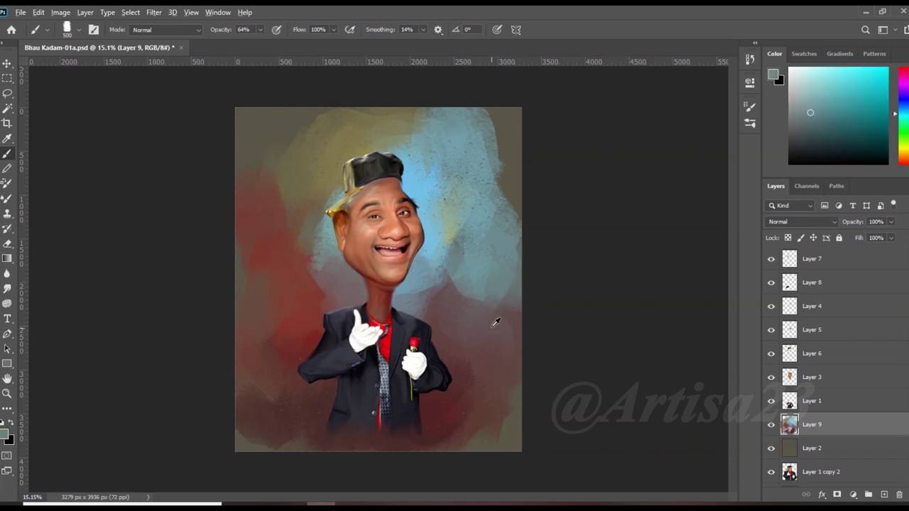
alt+click(461, 234)
alt+click(483, 185)
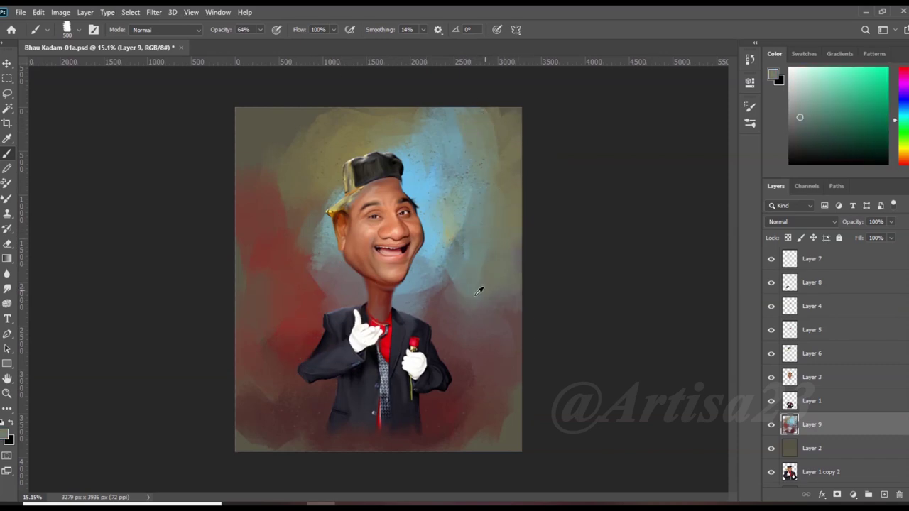
alt+click(487, 217)
alt+click(412, 142)
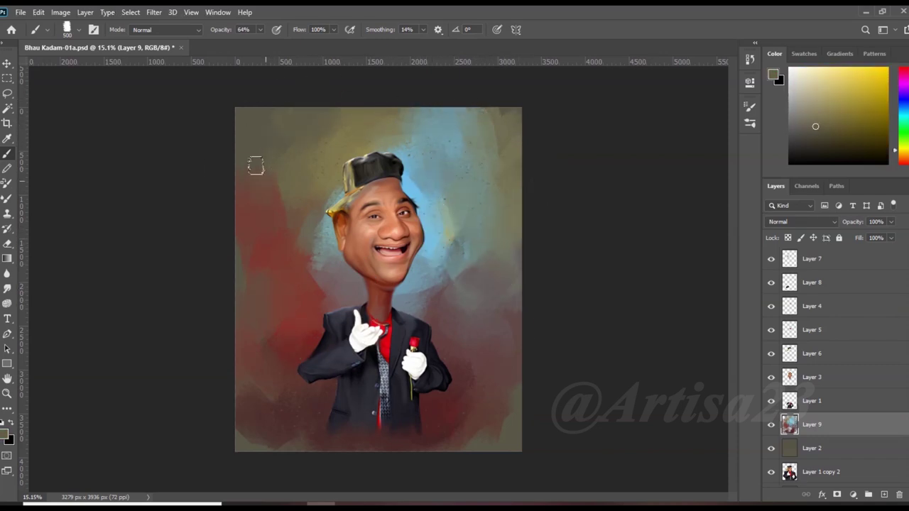
alt+click(291, 247)
alt+click(305, 236)
Soften the blue background with sampled teal and light sky blue.
alt+click(447, 244)
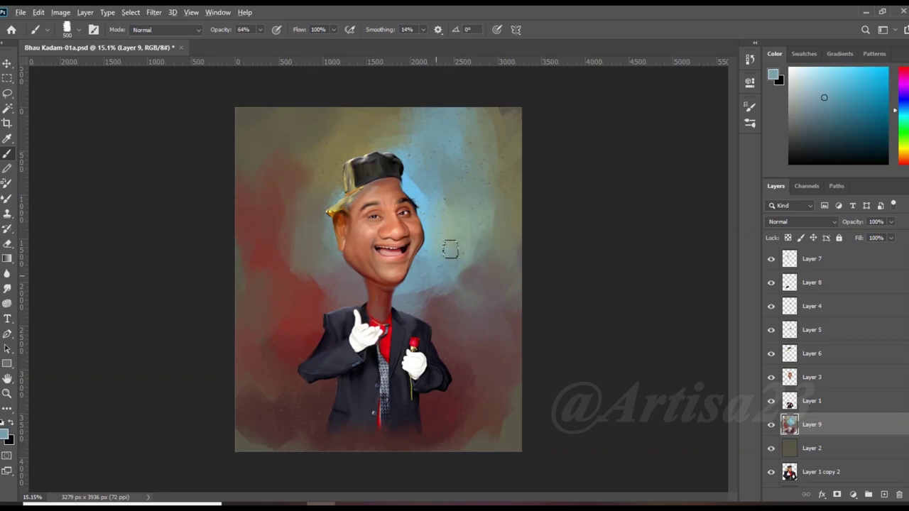
alt+click(408, 163)
alt+click(443, 168)
alt+click(429, 247)
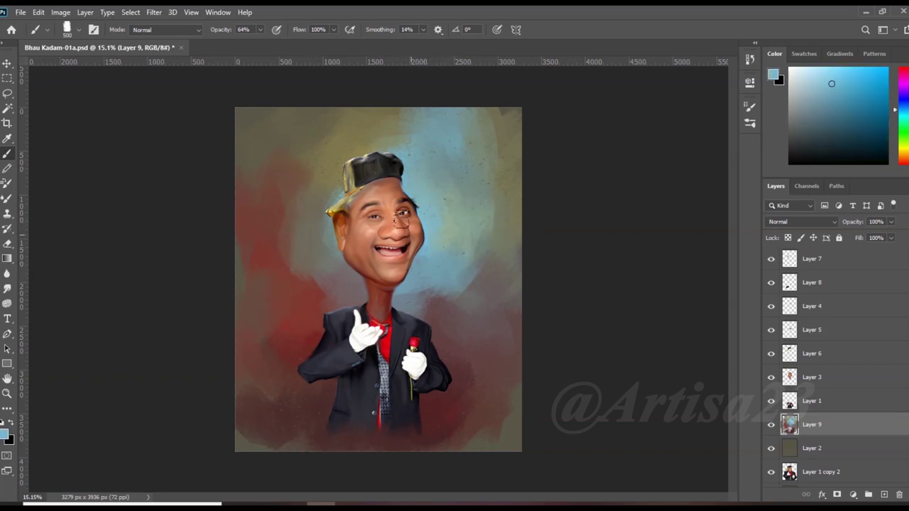
Blend the top and left backdrop with olive-yellow and dark reddish brown.
alt+click(395, 140)
alt+click(277, 144)
alt+click(360, 114)
alt+click(315, 137)
alt+click(263, 153)
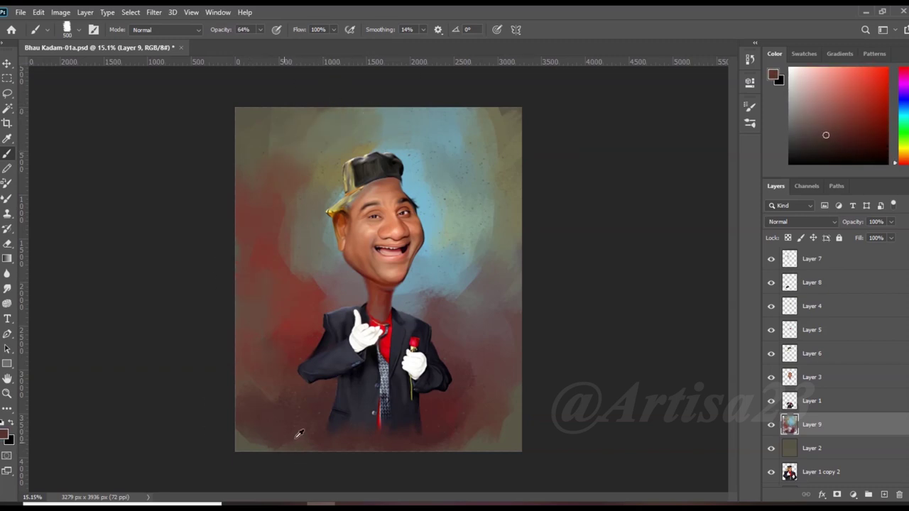
scroll(301, 284, up, 5)
Save the artwork and rotate the cap layer (Layer 6) about 5°.
key(ctrl+s)
key(v)
click(341, 138)
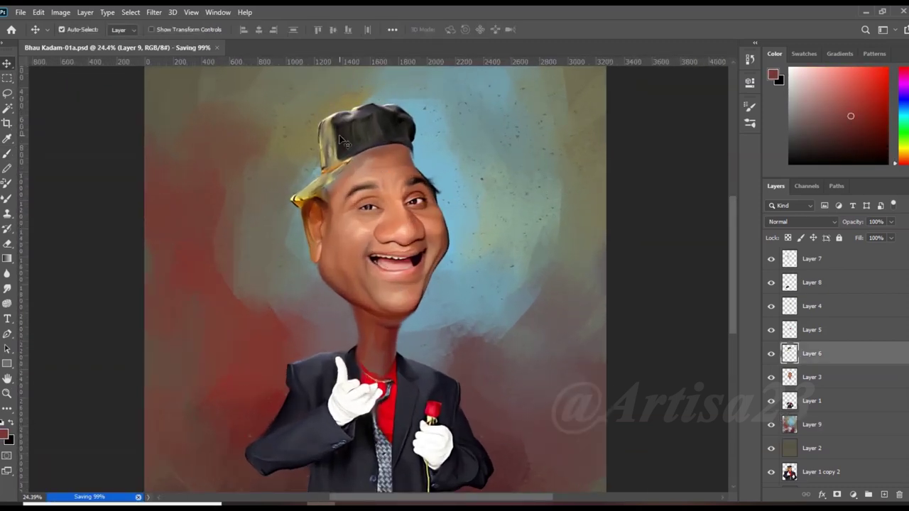
scroll(389, 154, down, 3)
scroll(389, 153, up, 3)
key(ctrl+t)
drag(428, 120, 433, 128)
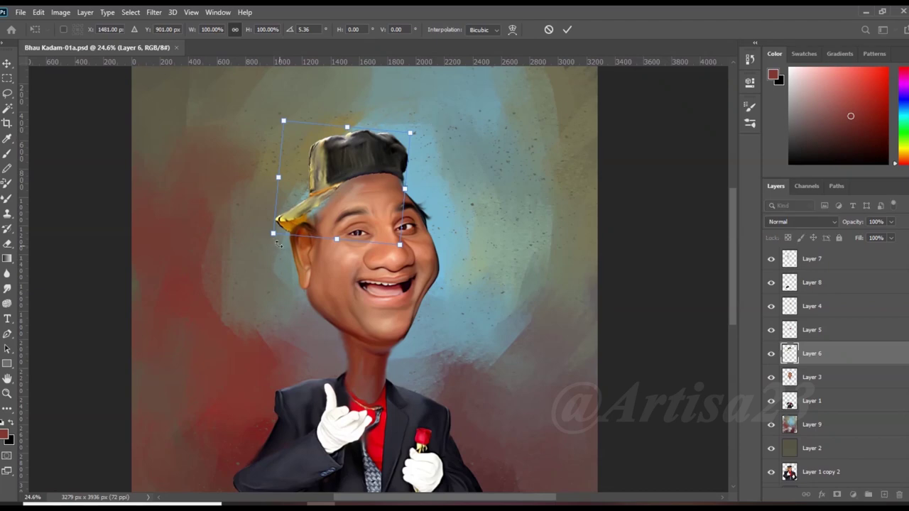
Warp the cap so its gold brim stretches farther out to the left.
click(39, 13)
click(201, 353)
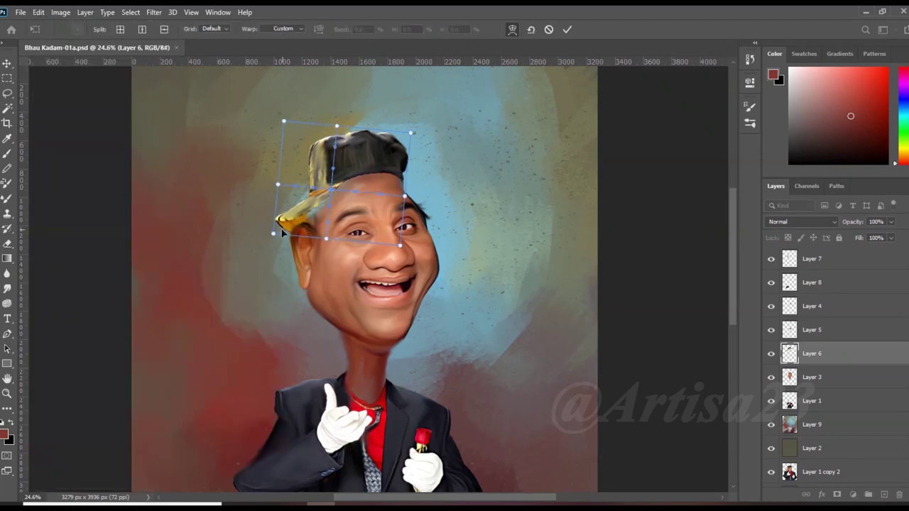
drag(273, 239, 248, 253)
key(Return)
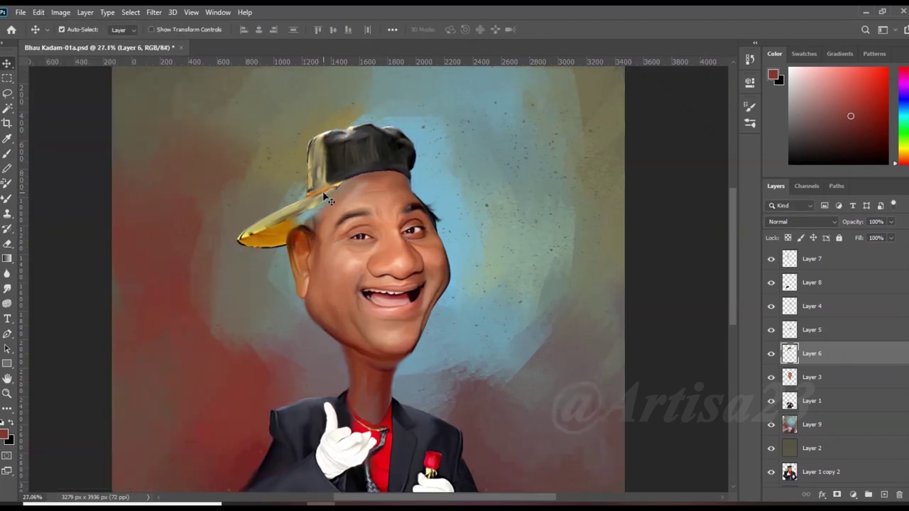
click(61, 12)
Darken the cap with Levels, raising the input black point to 40.
click(206, 52)
drag(594, 218, 617, 218)
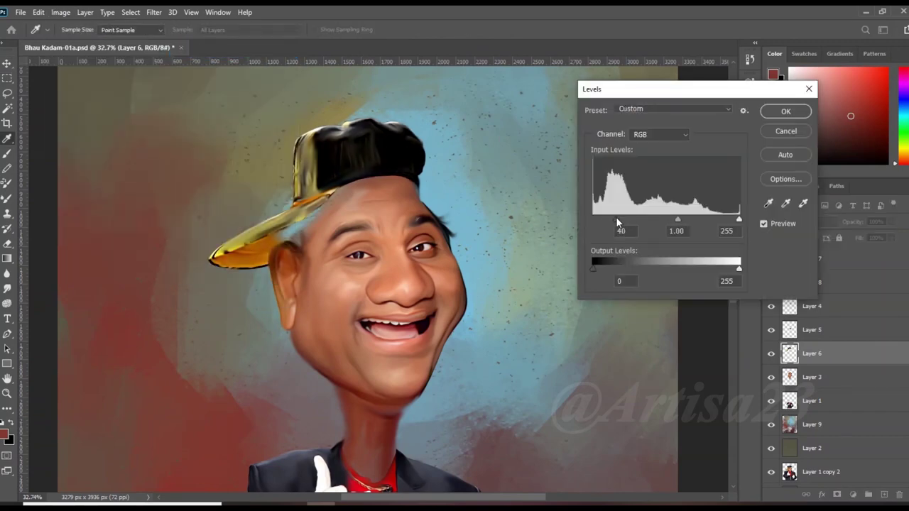
key(Return)
Select the face layer (Layer 3) and switch to the Smudge tool.
key(v)
click(776, 380)
scroll(293, 214, up, 3)
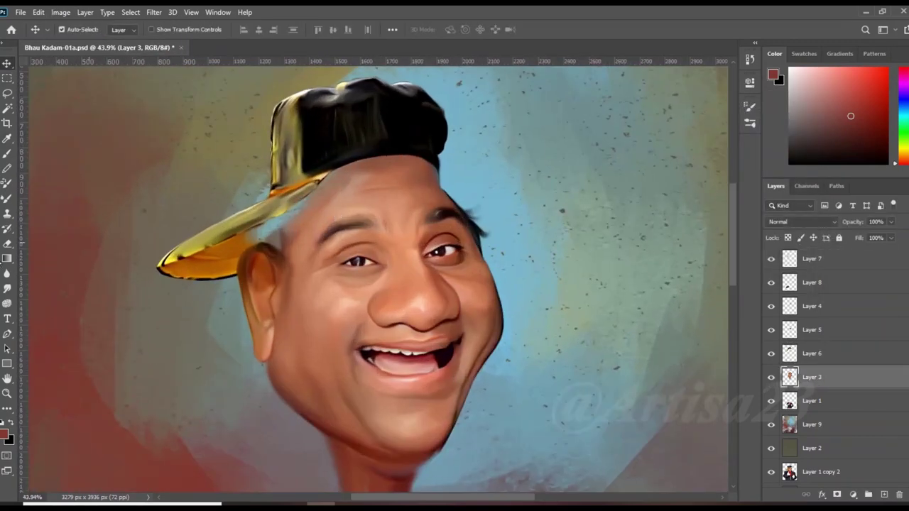
key(r)
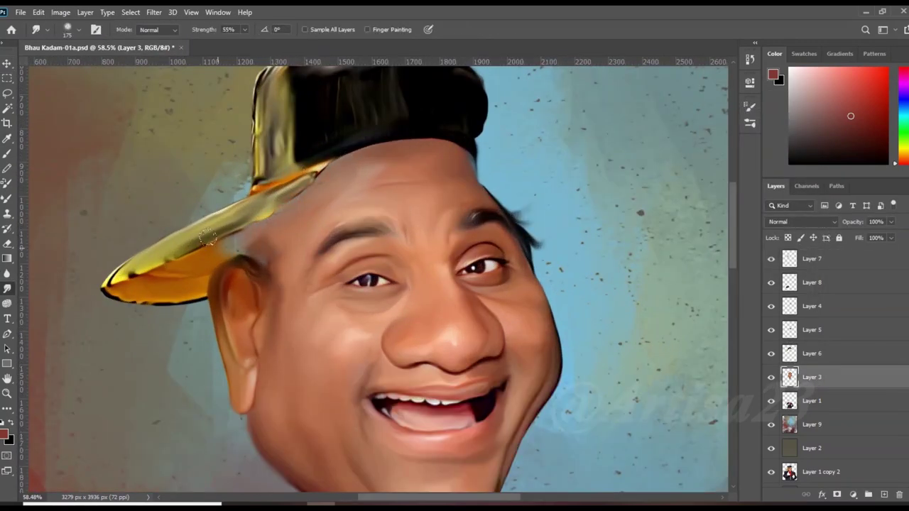
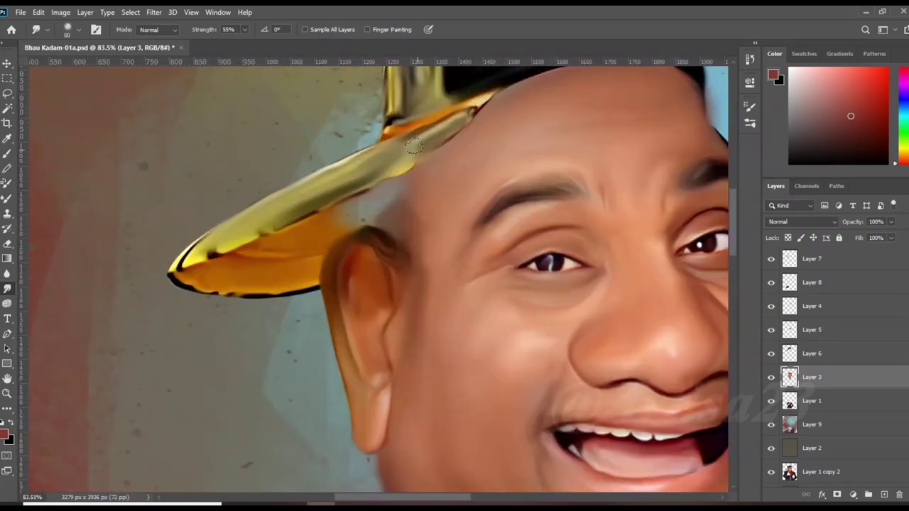
Rename the upper layers Cap, Lip, Nose, Hand and Hear.
click(781, 283)
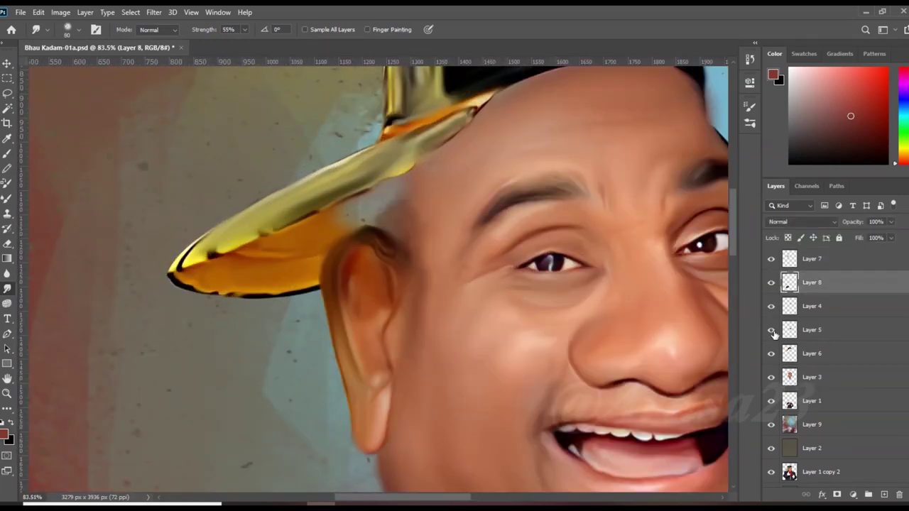
click(781, 353)
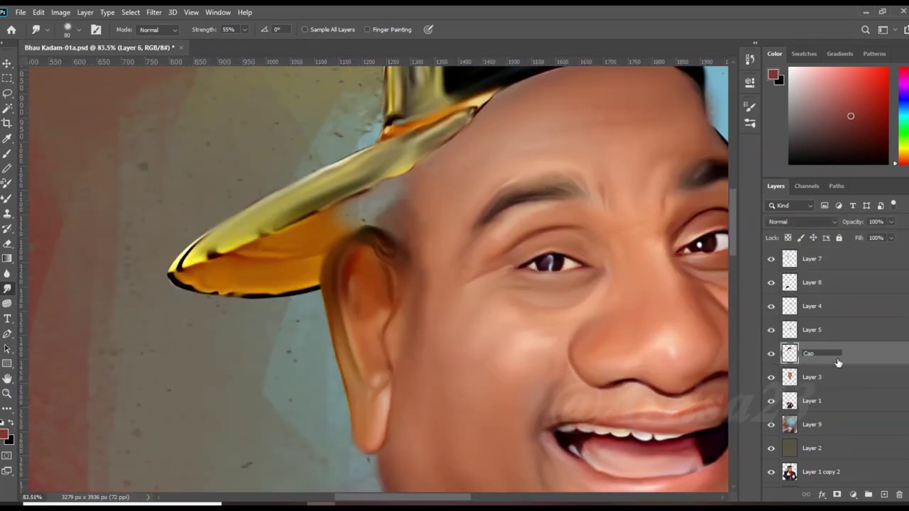
click(773, 330)
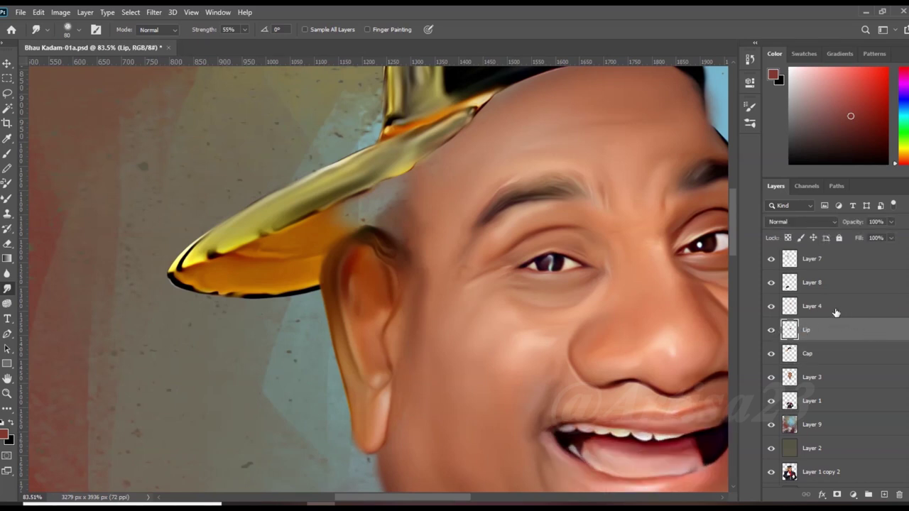
click(814, 309)
click(769, 286)
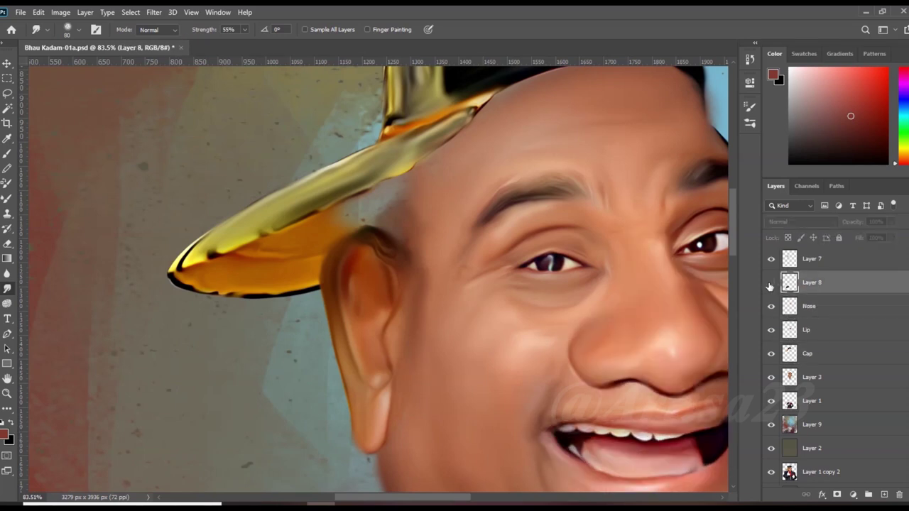
key(ctrl+0)
text(Hand)
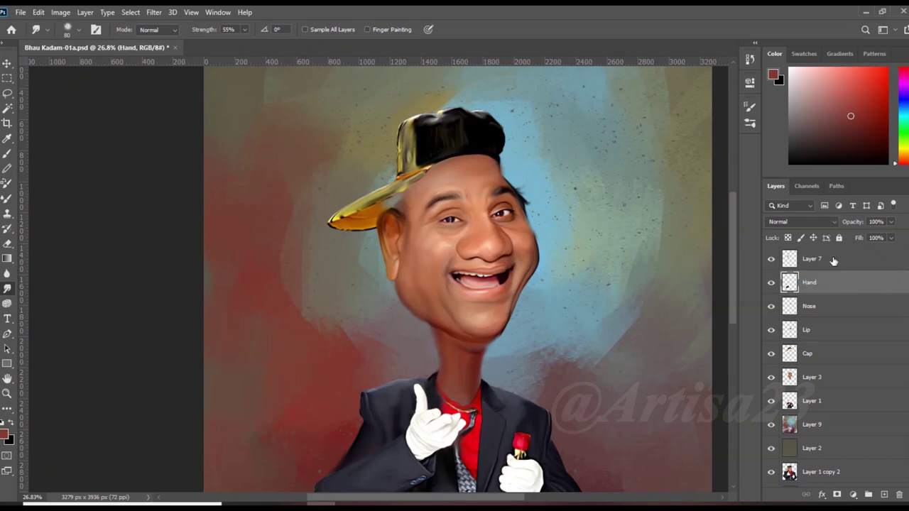
click(828, 259)
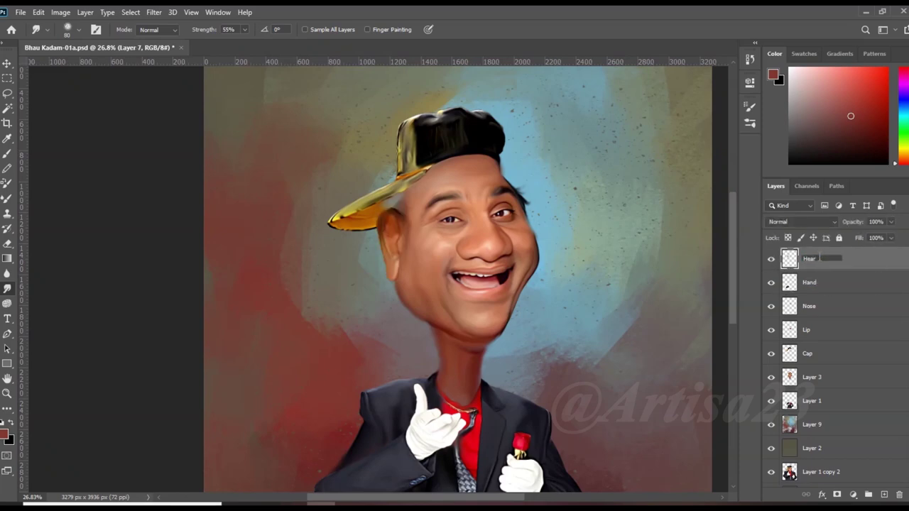
key(Return)
Reshape the ear with a Warp transform and commit it.
scroll(393, 221, up, 2)
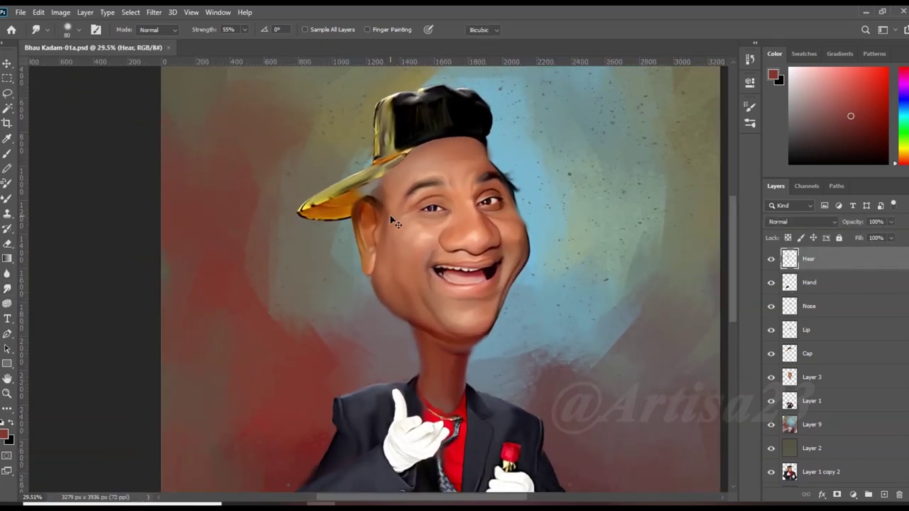
key(ctrl+t)
click(38, 12)
click(199, 355)
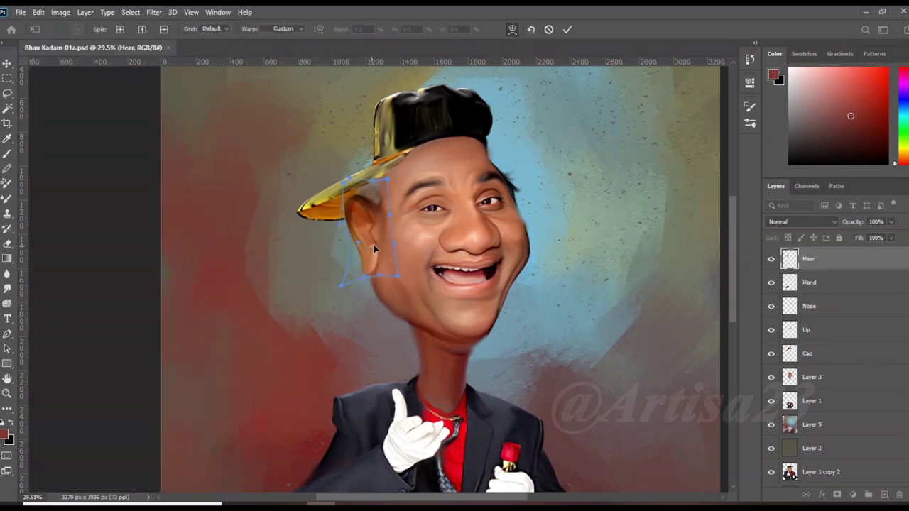
key(Return)
Rename Layer 3 to Face and Layer 1 to Body.
key(r)
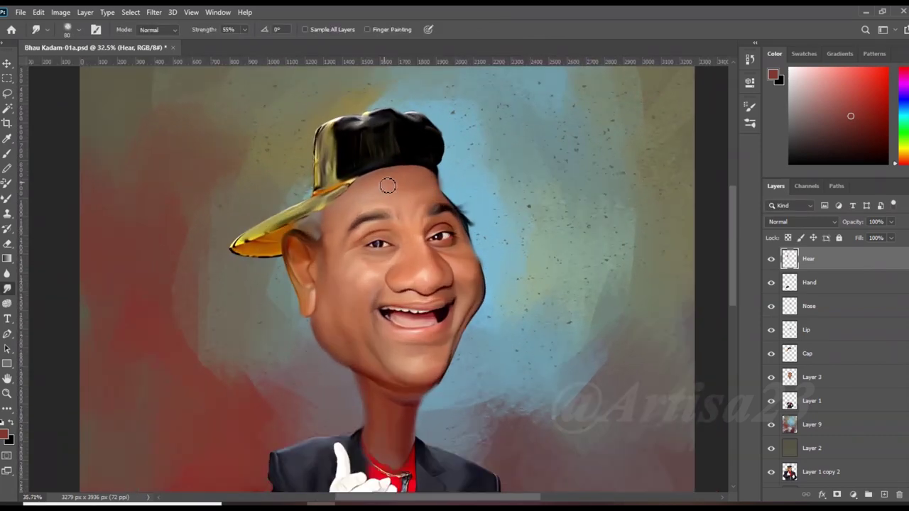
scroll(385, 345, up, 3)
click(837, 377)
text(Face)
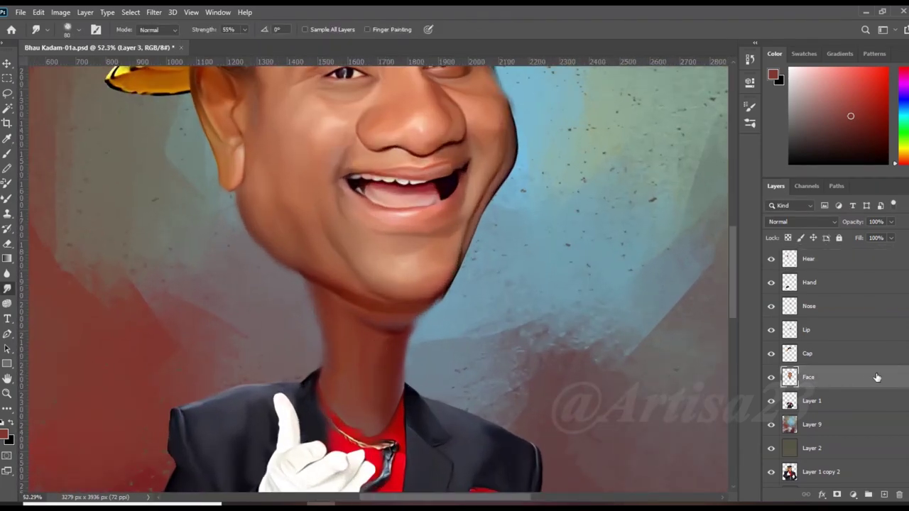
key(ctrl+0)
double_click(812, 401)
text(y)
key(Return)
Save the painting with its renamed layers.
key(ctrl+s)
scroll(344, 272, up, 5)
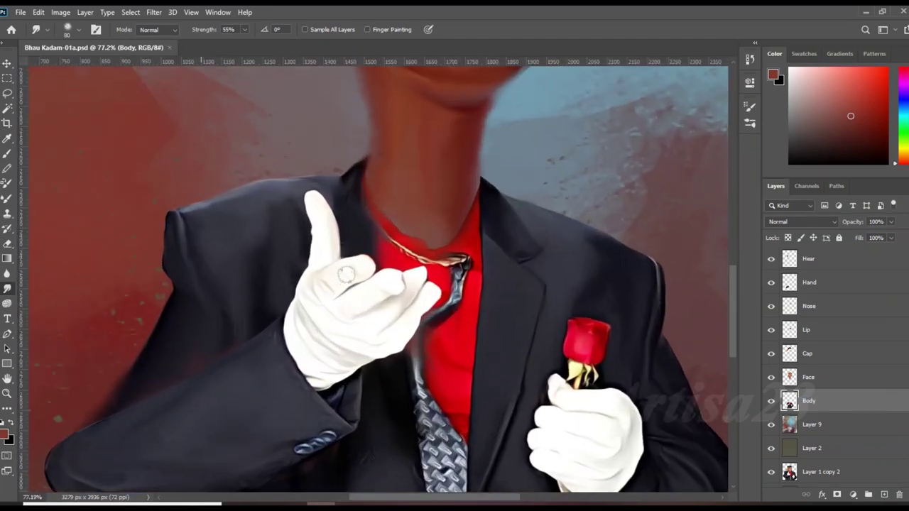
scroll(345, 274, up, 1)
key(alt+bracketright)
key(alt+bracketright)
key(alt+bracketright)
key(alt+bracketright)
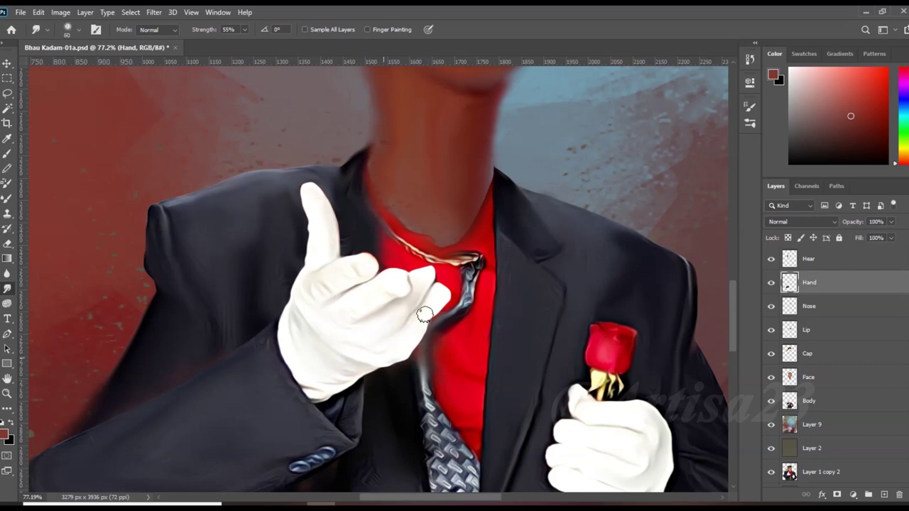
scroll(310, 294, down, 2)
scroll(371, 320, down, 3)
key(ctrl+s)
Select the Body layer and switch to the Pen tool.
scroll(404, 315, up, 2)
scroll(404, 315, up, 2)
click(809, 401)
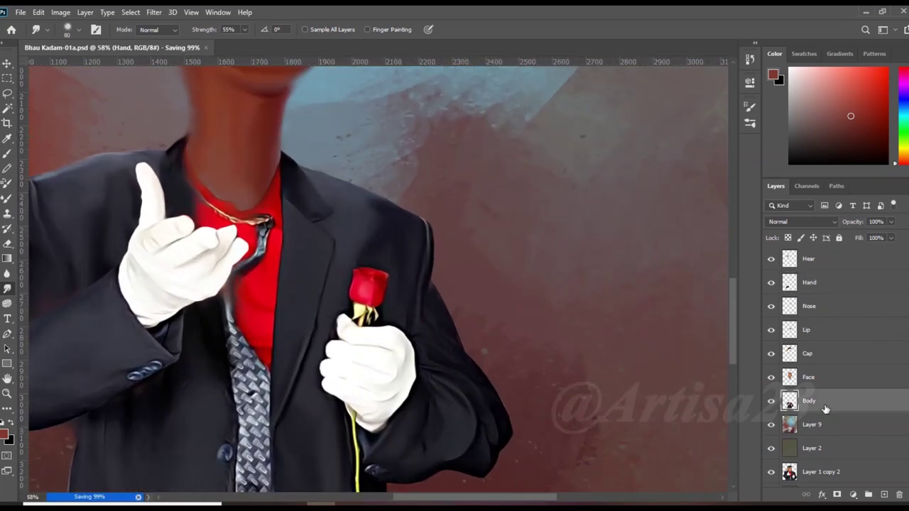
key(p)
scroll(355, 276, up, 5)
Trace a Pen path around the rose head's outline.
click(345, 238)
drag(345, 290, 339, 307)
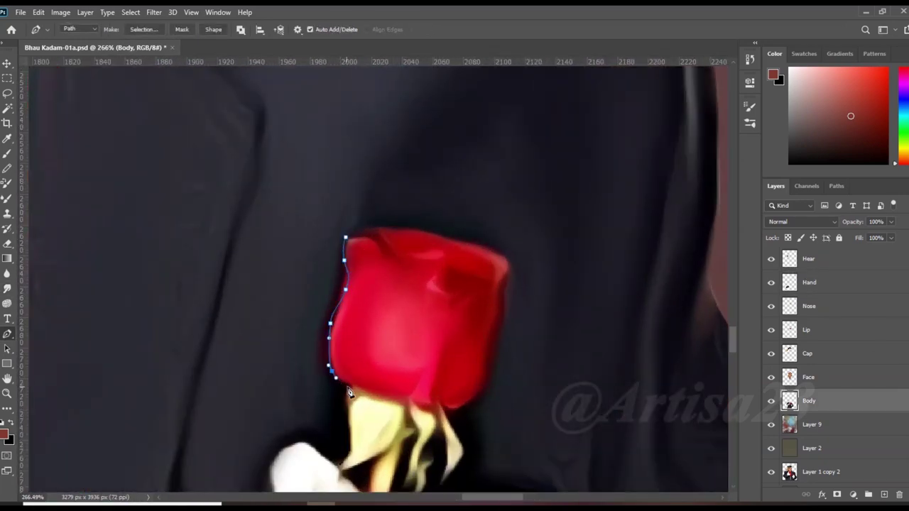
click(348, 387)
scroll(348, 392, up, 4)
drag(348, 392, 362, 249)
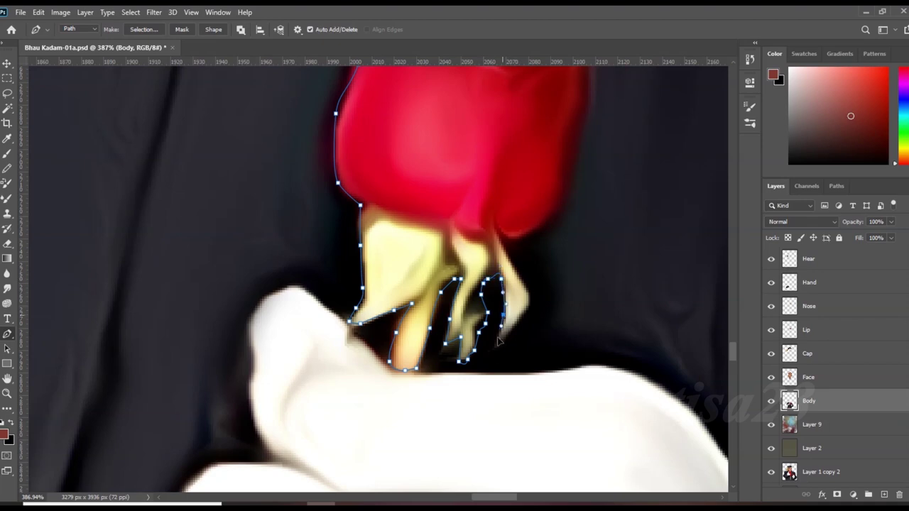
drag(577, 157, 463, 351)
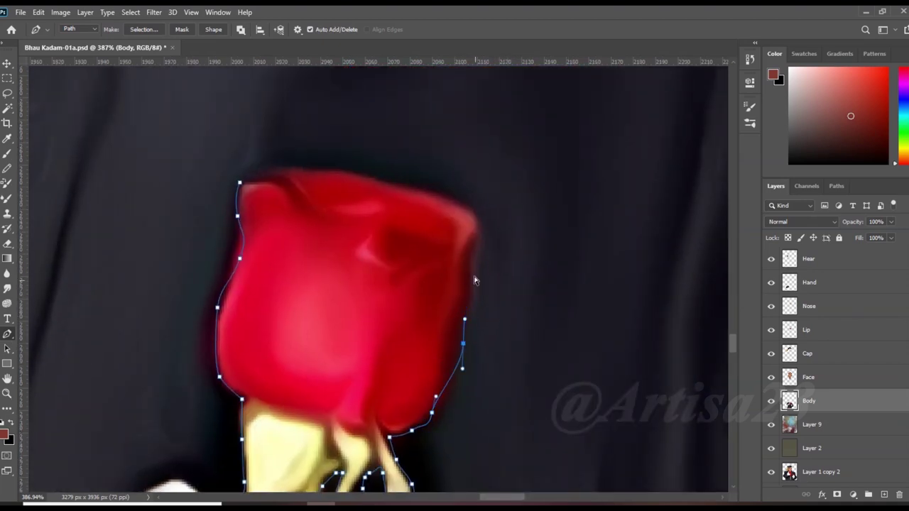
key(ctrl+minus)
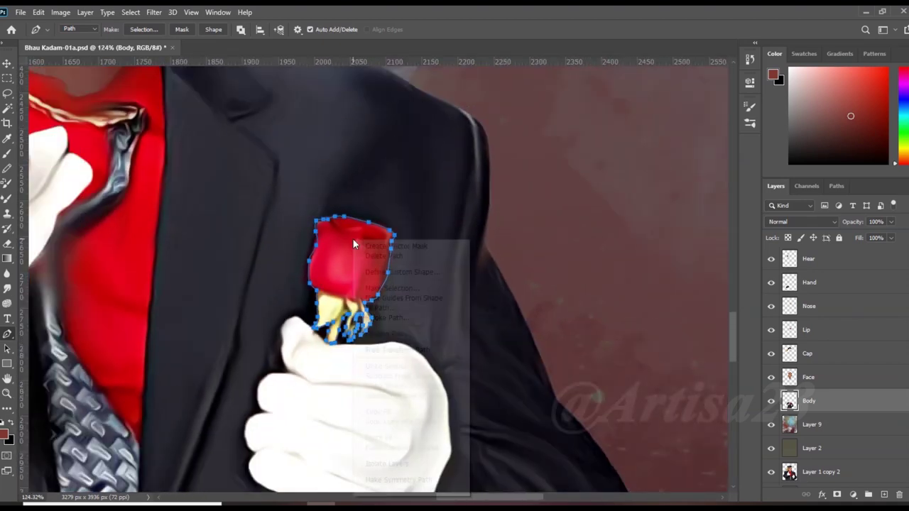
Cut the traced rose onto its own layer and lift it above the hand.
right_click(352, 238)
click(514, 136)
key(ctrl+shift+j)
key(ctrl+minus)
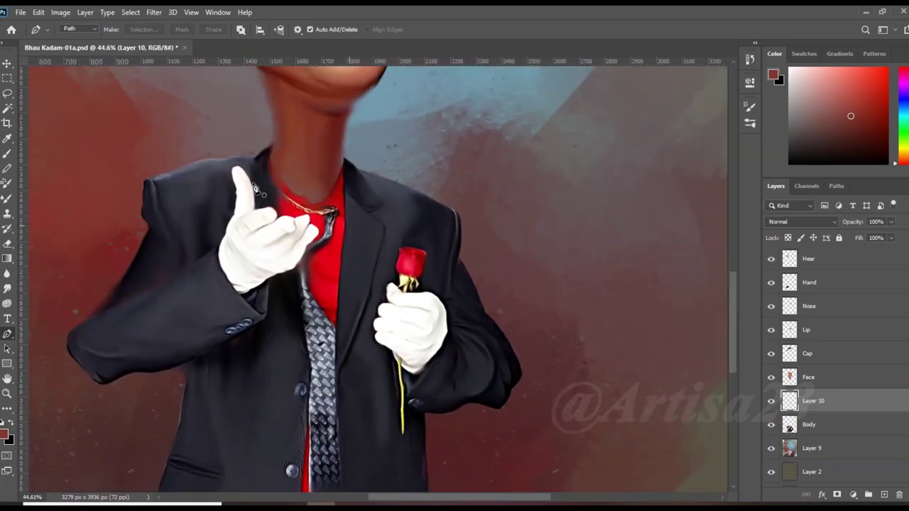
key(ctrl+minus)
key(v)
mouse_move(398, 265)
mouse_down()
mouse_move(425, 186)
mouse_move(440, 178)
mouse_up()
key(ctrl+t)
key(Return)
Smudge the Body layer to hide the gap in the jacket.
click(423, 244)
key(r)
scroll(422, 247, up, 2)
scroll(405, 248, up, 3)
scroll(369, 264, up, 2)
scroll(402, 287, up, 2)
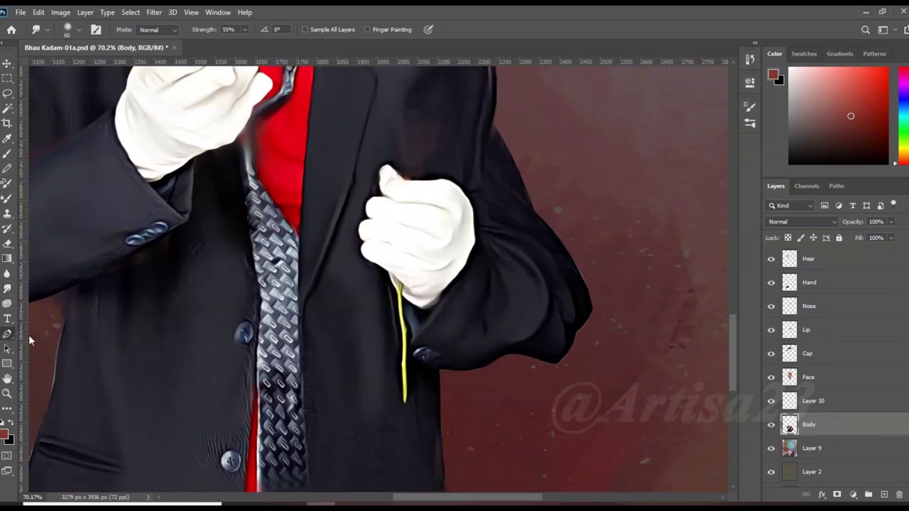
scroll(414, 371, down, 3)
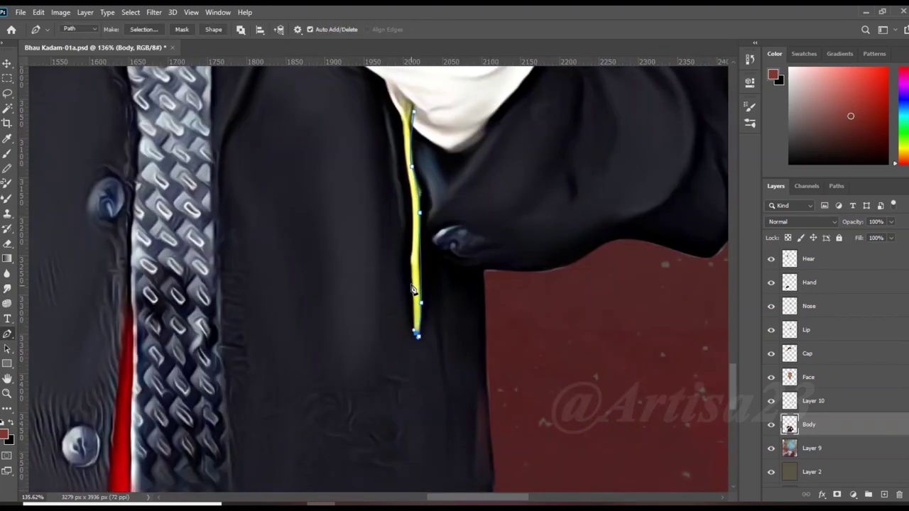
Copy the yellow stem outline onto a new layer.
right_click(410, 180)
click(426, 246)
click(514, 134)
key(ctrl+j)
scroll(341, 340, down, 3)
scroll(342, 341, down, 3)
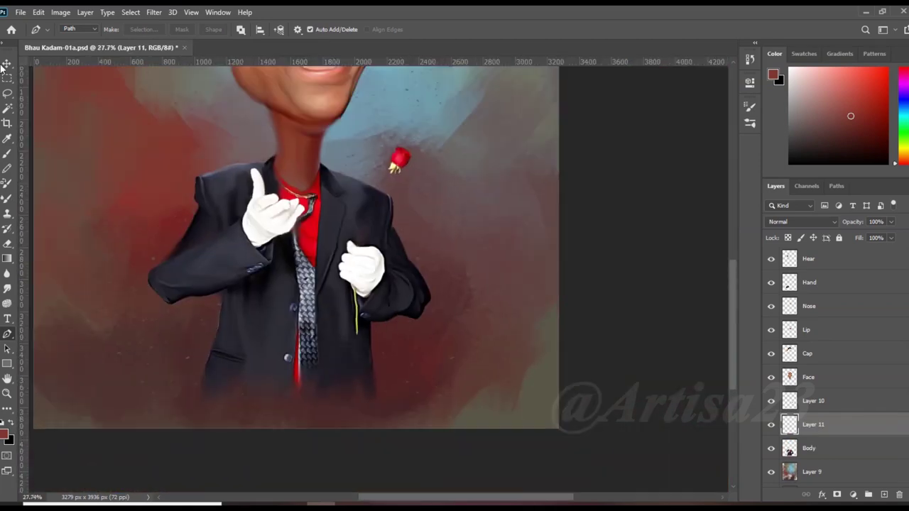
Move and rotate the stem copy up to meet the main stem below the rose.
key(v)
scroll(347, 305, up, 1)
drag(347, 306, 348, 168)
scroll(348, 168, up, 2)
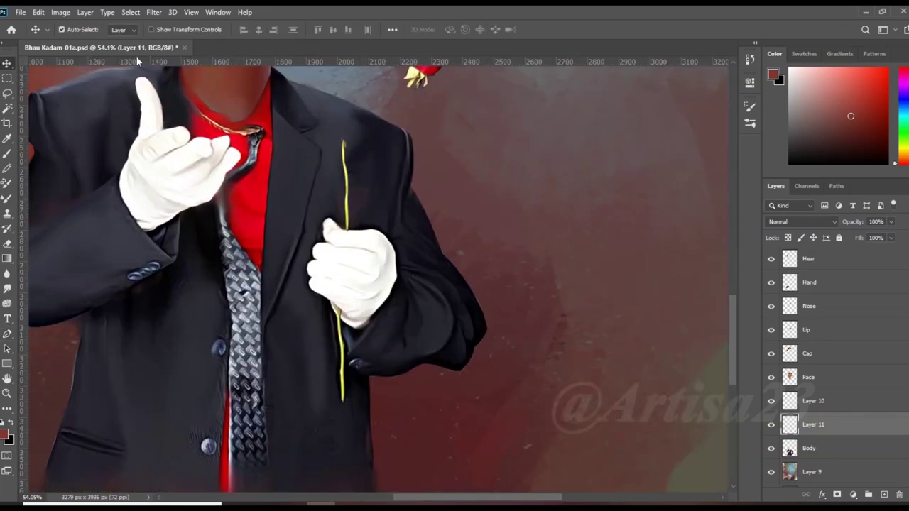
scroll(345, 142, up, 3)
mouse_move(338, 167)
mouse_down()
mouse_move(361, 172)
mouse_move(429, 119)
mouse_up()
scroll(362, 172, down, 3)
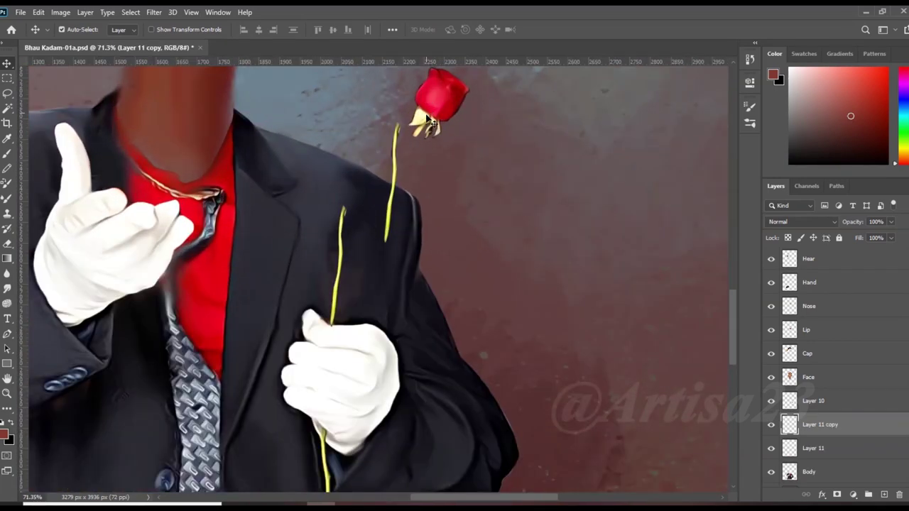
key(ctrl+t)
drag(511, 174, 519, 142)
drag(426, 134, 420, 117)
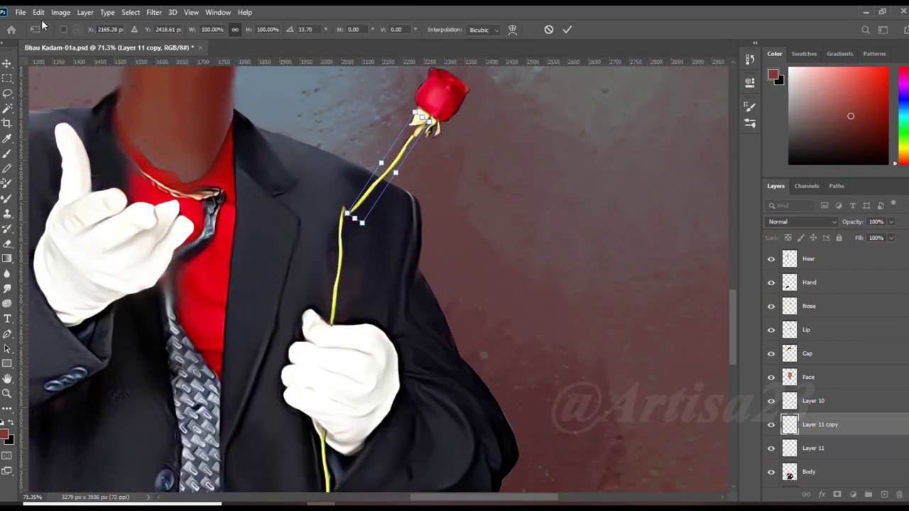
Warp the stem copy into a gentle curve and commit it.
click(38, 12)
click(196, 353)
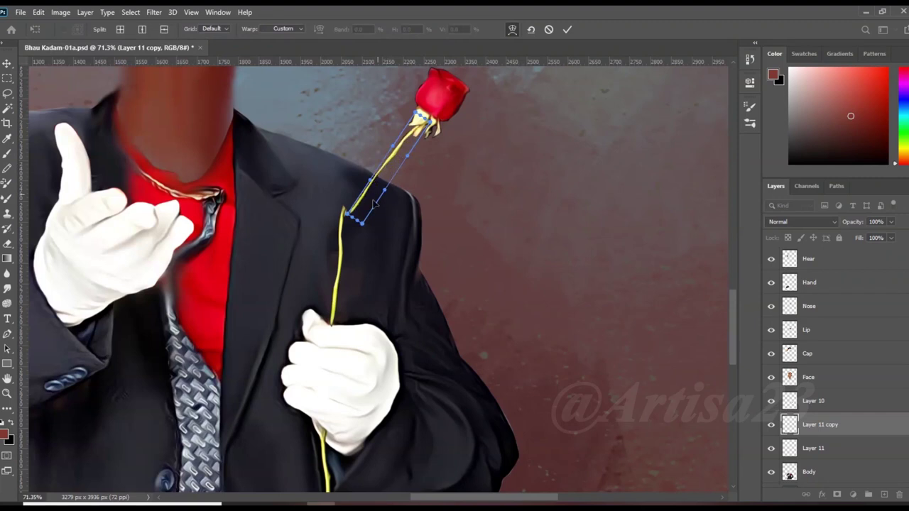
scroll(374, 162, up, 2)
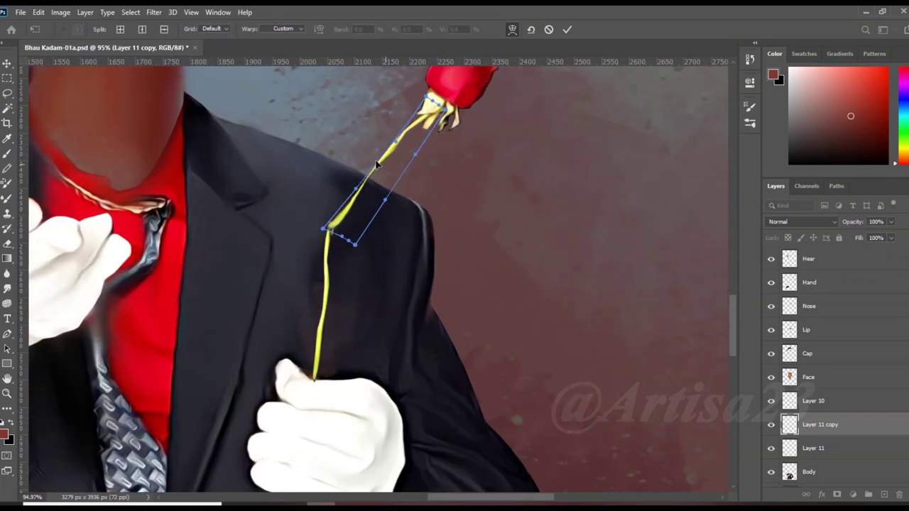
drag(357, 190, 327, 237)
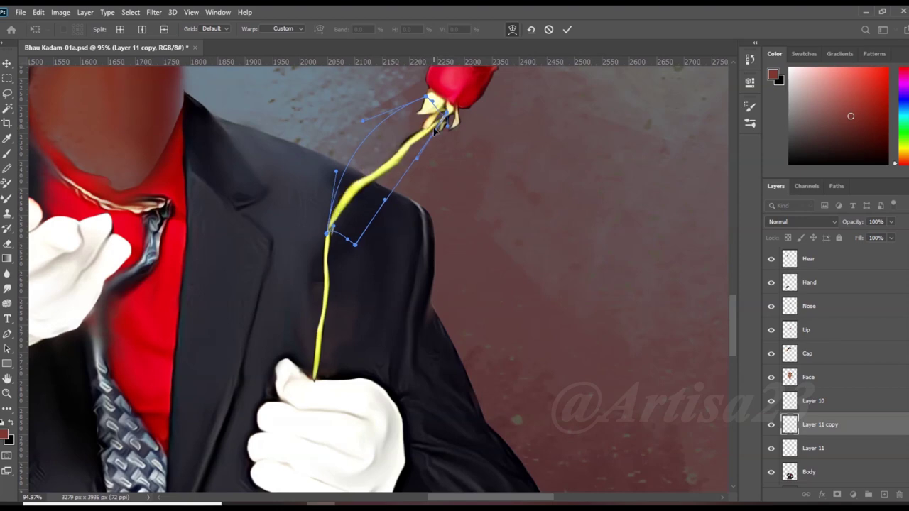
drag(333, 227, 332, 243)
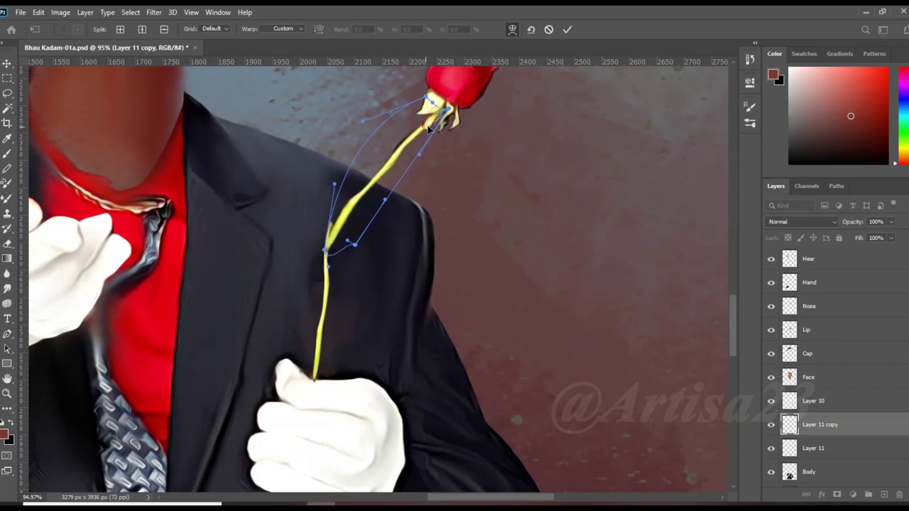
key(Return)
scroll(339, 229, down, 2)
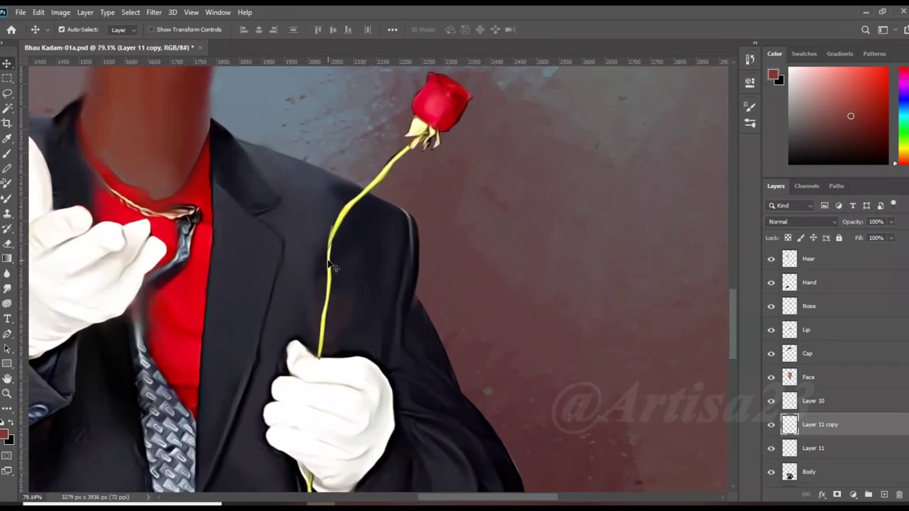
scroll(340, 229, up, 3)
key(e)
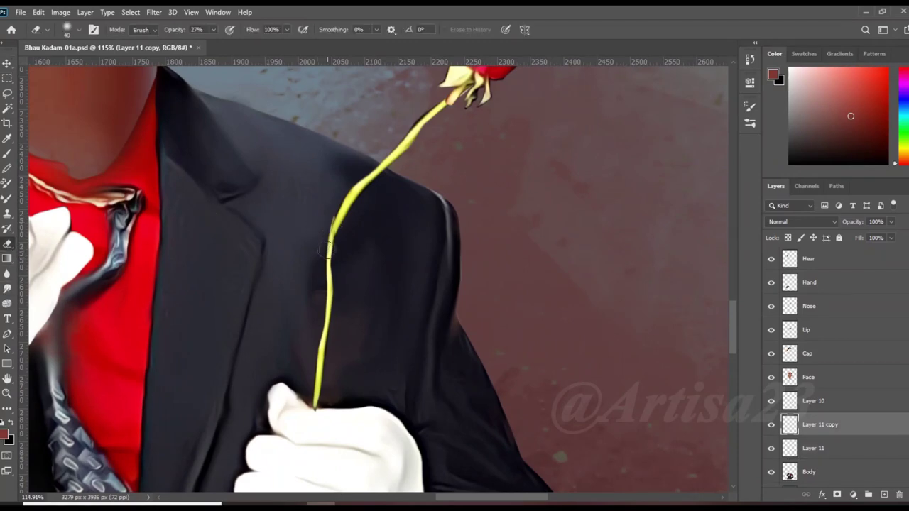
Smudge the stem edges on Layer 11, Layer 11 copy and Layer 10.
click(814, 443)
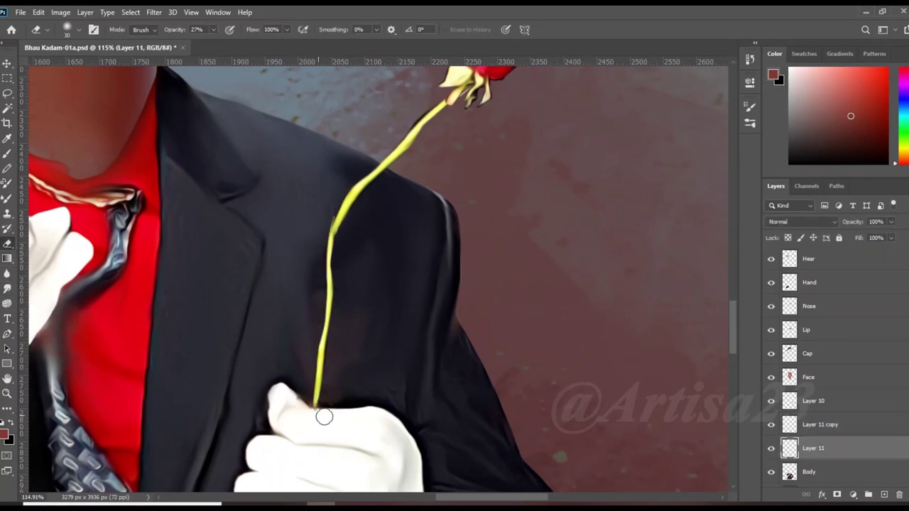
scroll(305, 416, down, 2)
key(r)
scroll(376, 294, up, 2)
scroll(372, 297, down, 3)
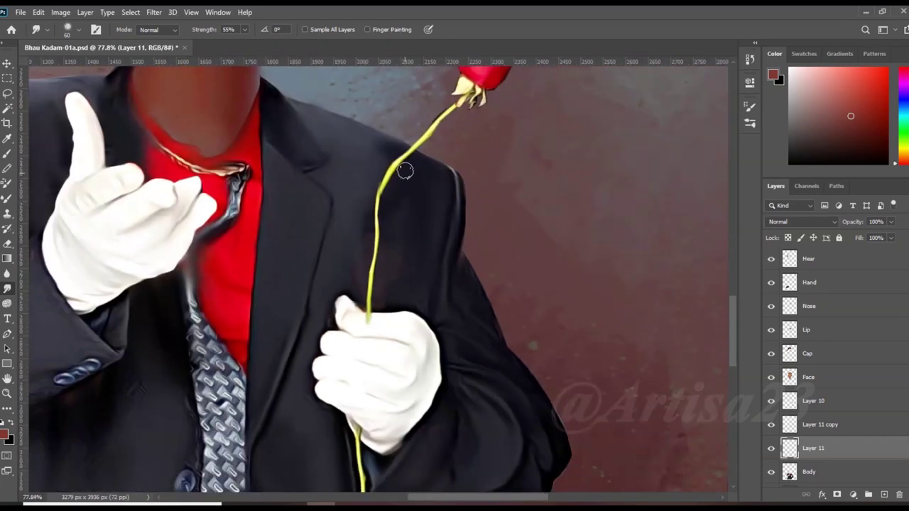
scroll(373, 296, up, 3)
scroll(393, 161, up, 1)
key(alt+bracketright)
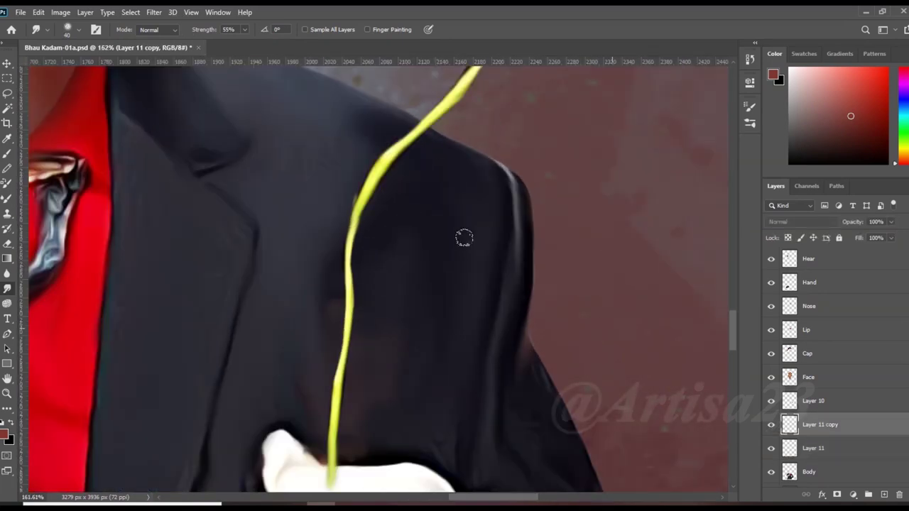
scroll(386, 172, down, 2)
scroll(405, 300, up, 2)
key(alt+bracketright)
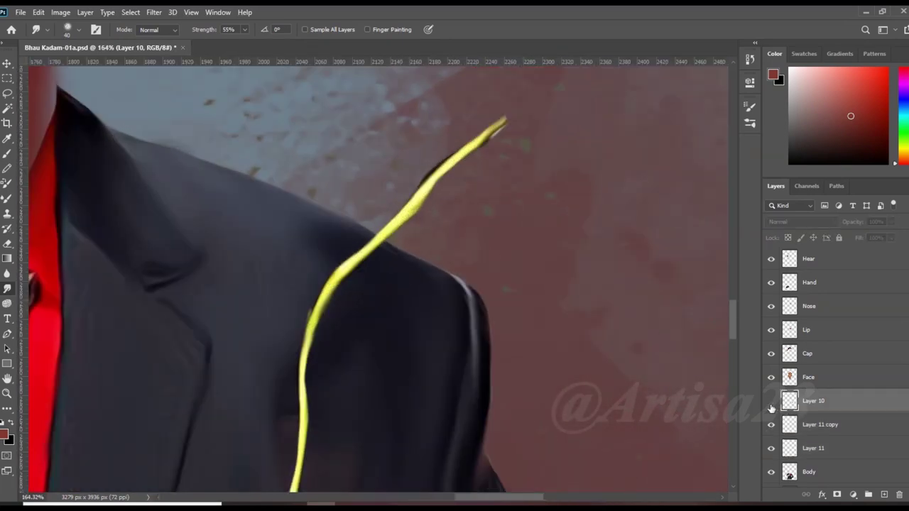
scroll(440, 211, down, 3)
scroll(441, 211, down, 3)
Merge the stem layers down into Layer 10 and save the file.
right_click(811, 401)
click(770, 408)
scroll(497, 301, down, 1)
scroll(491, 300, down, 1)
key(ctrl+s)
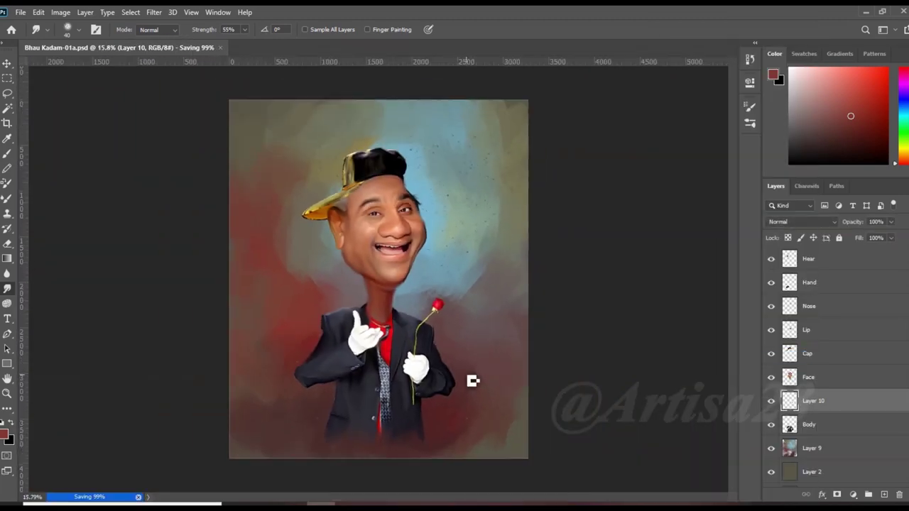
scroll(426, 284, up, 2)
scroll(377, 192, down, 1)
scroll(345, 166, up, 1)
Select the Hear layer, then the Hand layer.
click(808, 258)
scroll(345, 284, down, 1)
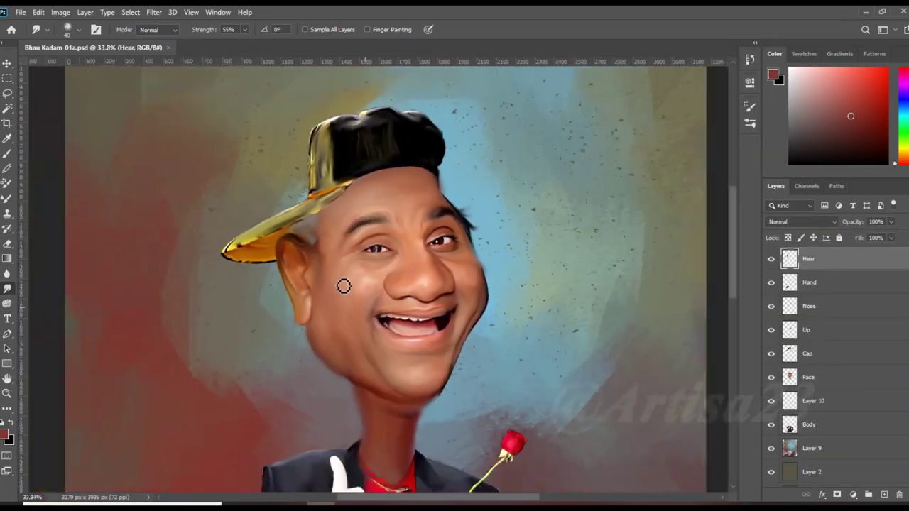
scroll(331, 131, up, 3)
click(821, 289)
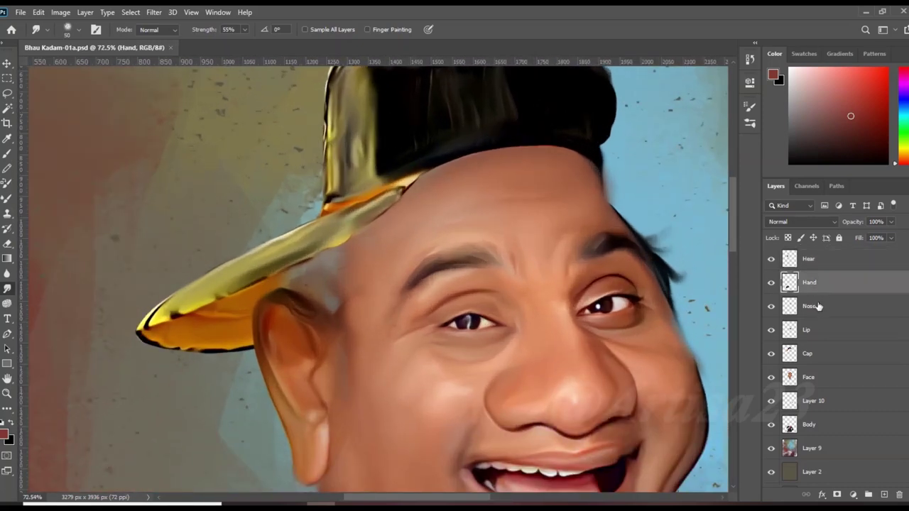
Create a new layer named 'Hear black' in the layer stack.
click(819, 354)
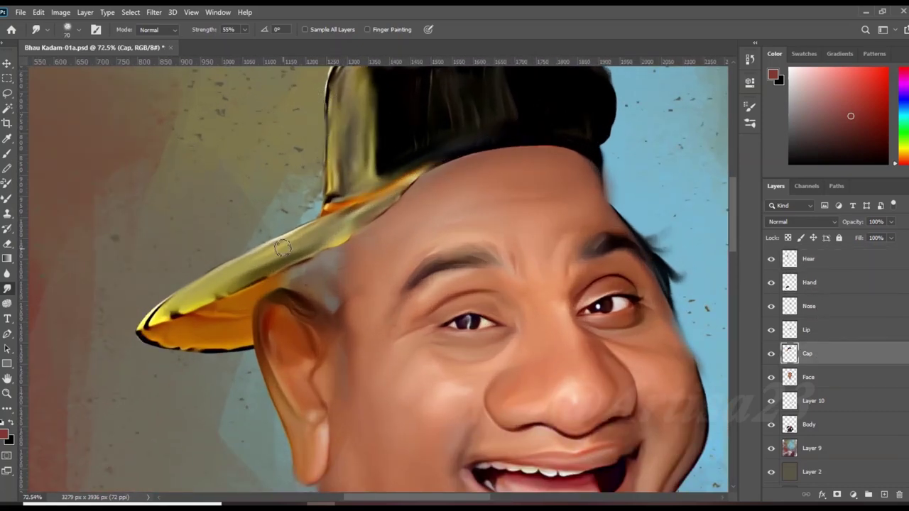
scroll(282, 247, down, 2)
scroll(282, 247, up, 2)
scroll(320, 249, down, 3)
scroll(355, 249, up, 2)
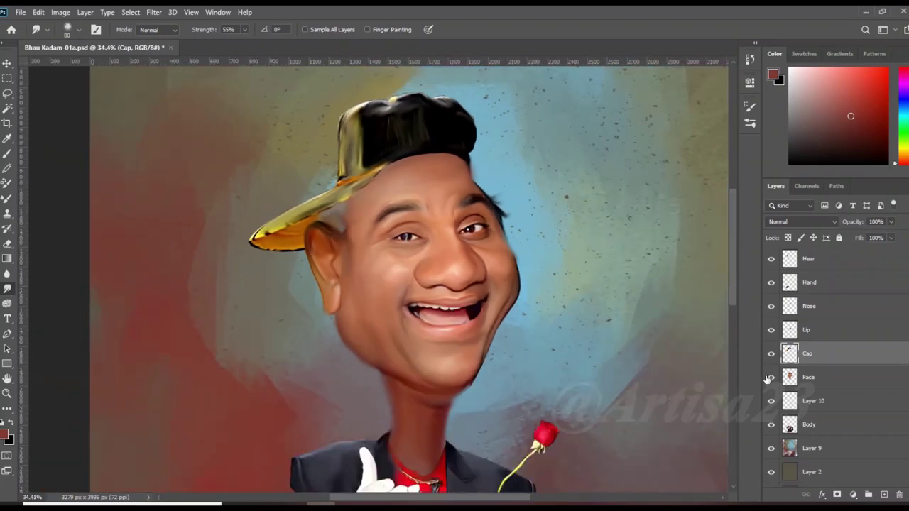
click(813, 380)
key(ctrl+shift+alt+n)
double_click(813, 377)
text(Hear black)
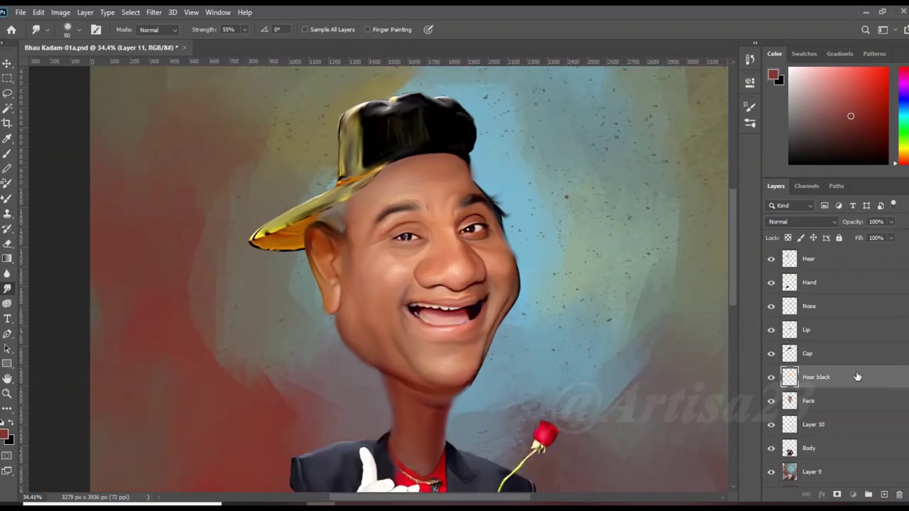
key(Return)
Paint near-black hair along the hairline under the cap brim, smudge the temple strands, and save.
key(b)
scroll(303, 195, up, 2)
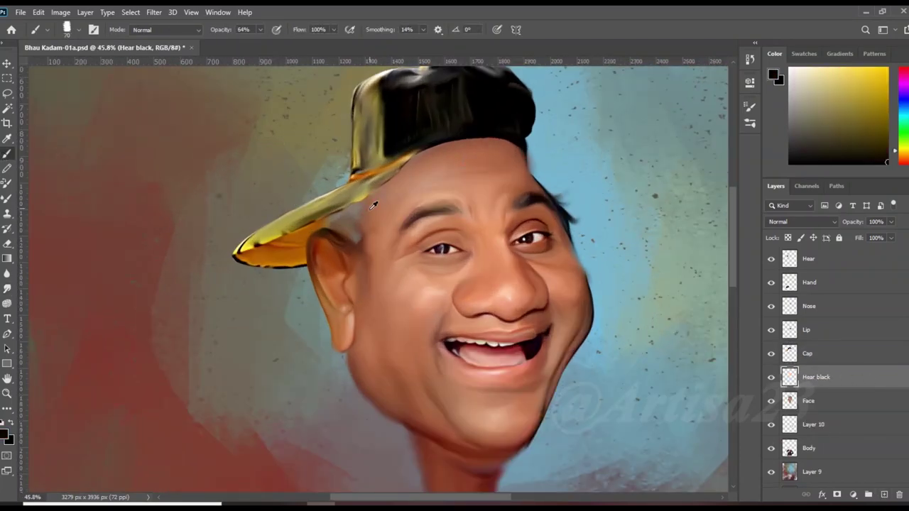
alt+click(365, 186)
scroll(366, 186, up, 2)
mouse_move(320, 224)
mouse_down()
mouse_move(362, 205)
mouse_move(351, 240)
mouse_up()
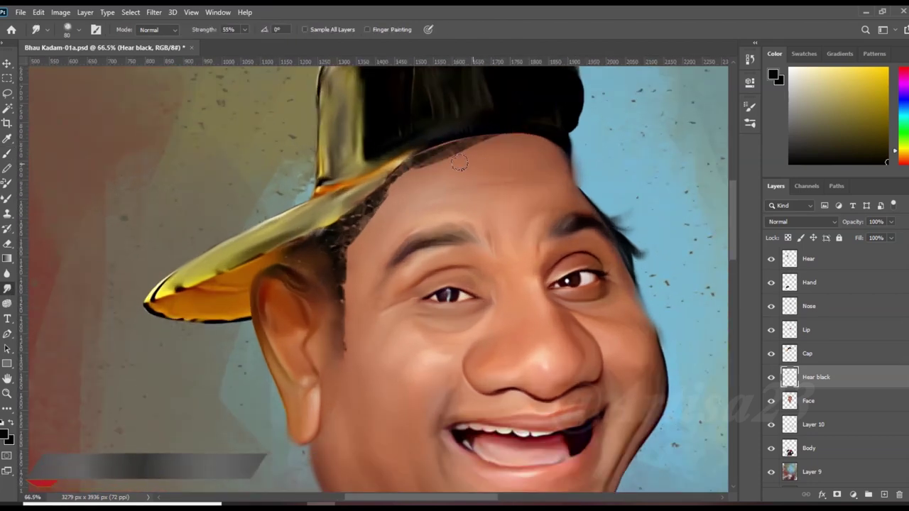
mouse_move(364, 219)
mouse_down()
mouse_move(334, 242)
mouse_move(339, 289)
mouse_up()
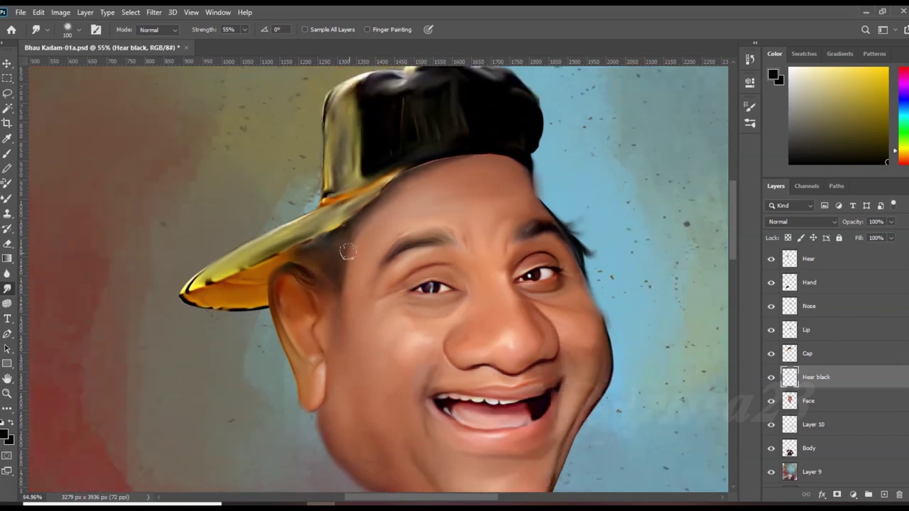
scroll(489, 219, down, 3)
key(ctrl+s)
scroll(486, 228, up, 5)
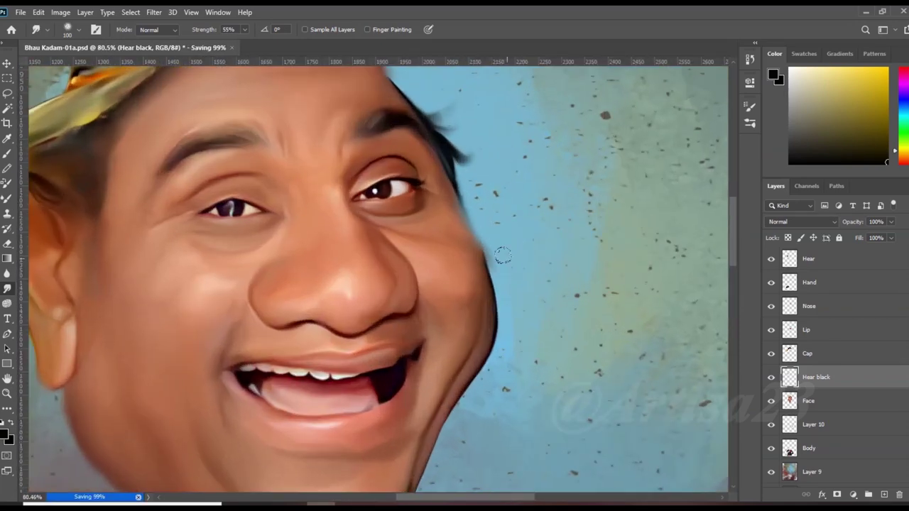
Select the Face layer and save the document.
key(alt+bracketleft)
scroll(497, 256, up, 2)
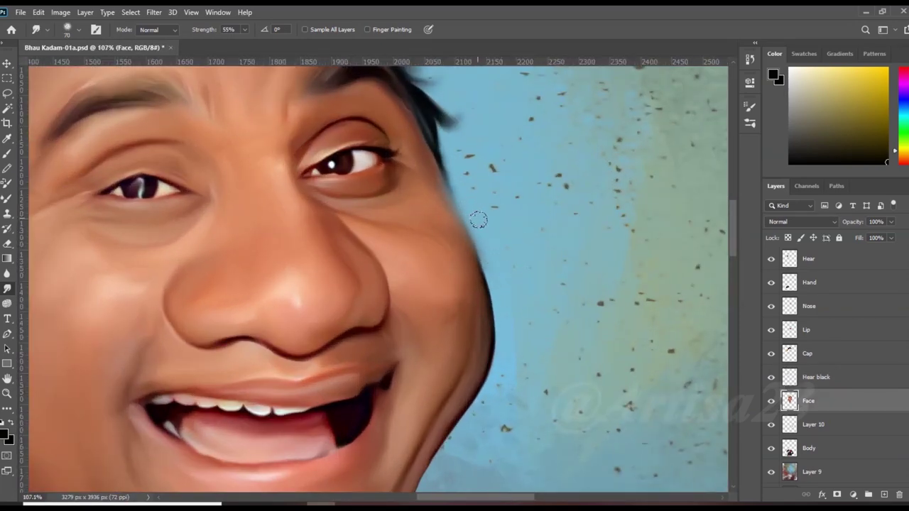
key(ctrl+s)
scroll(471, 211, down, 3)
scroll(497, 199, down, 2)
scroll(487, 237, up, 1)
scroll(442, 398, up, 3)
scroll(402, 363, down, 3)
scroll(348, 255, up, 3)
scroll(348, 255, down, 1)
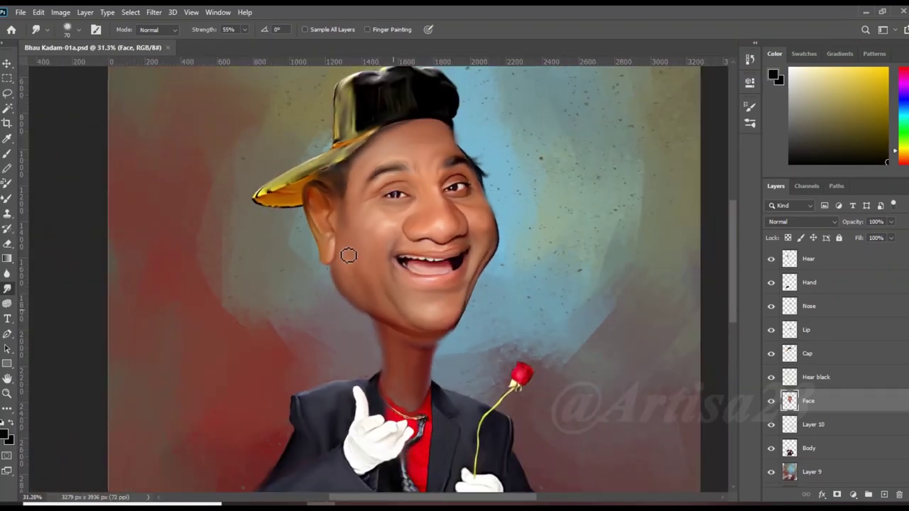
Apply and commit a free transform on the Hear layer.
click(810, 260)
key(ctrl+t)
key(Return)
scroll(367, 180, up, 2)
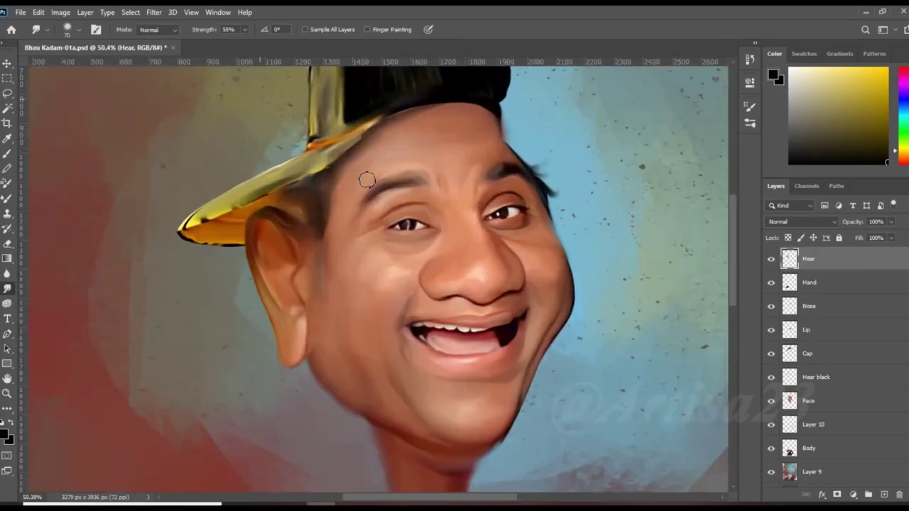
Move Hear black to the top of the stack and smudge the hair along the brim edge.
click(810, 282)
click(815, 377)
scroll(306, 199, up, 1)
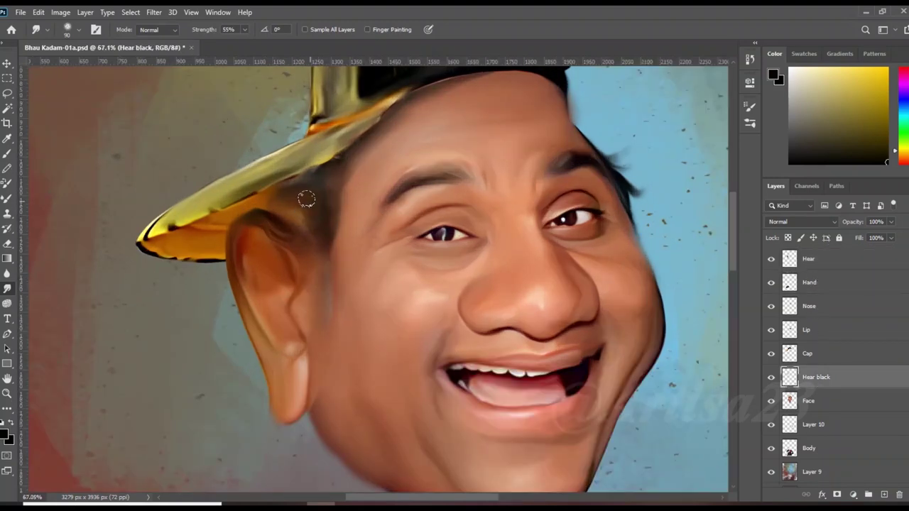
drag(845, 380, 817, 253)
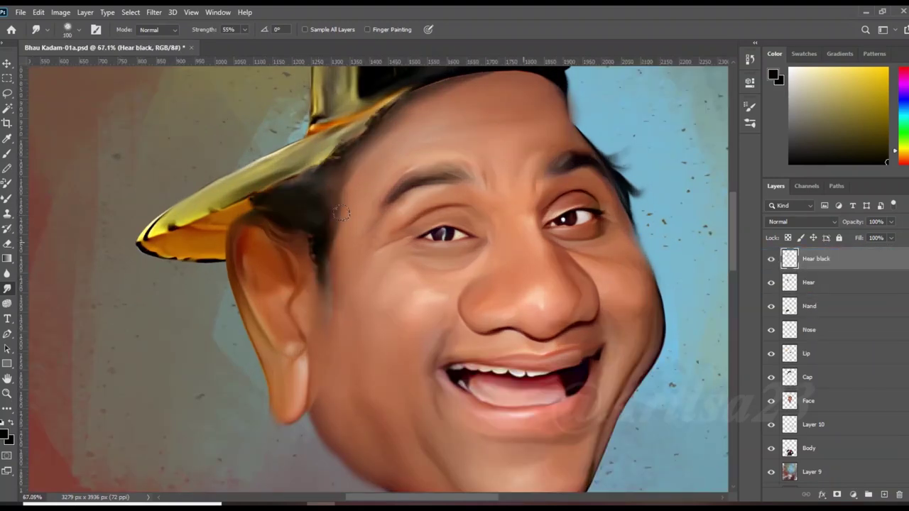
drag(318, 174, 271, 188)
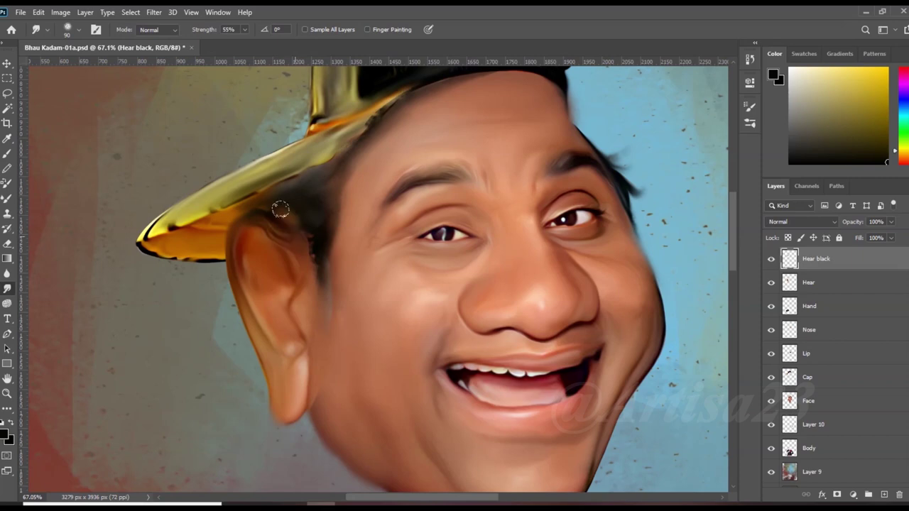
Add a new top layer, to be named Line, and begin renaming it.
scroll(308, 234, down, 1)
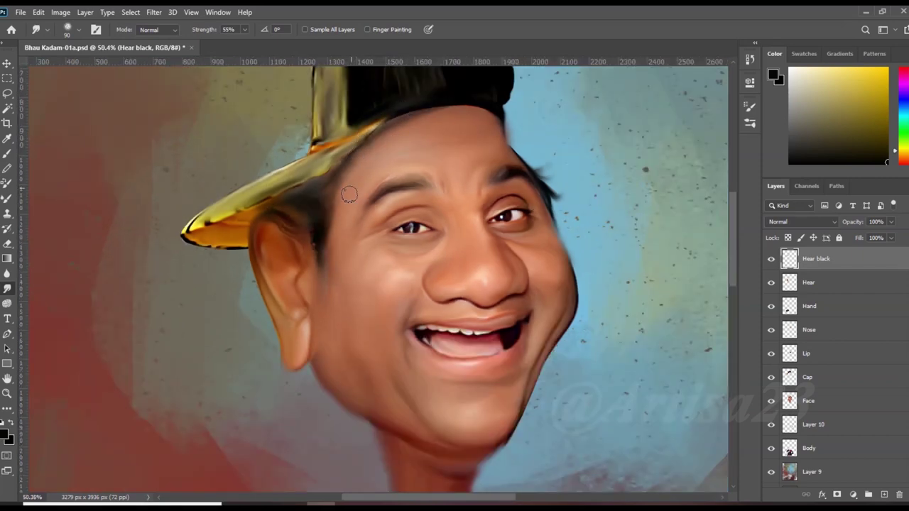
scroll(416, 249, down, 3)
scroll(429, 154, up, 1)
scroll(384, 328, up, 2)
scroll(422, 258, down, 3)
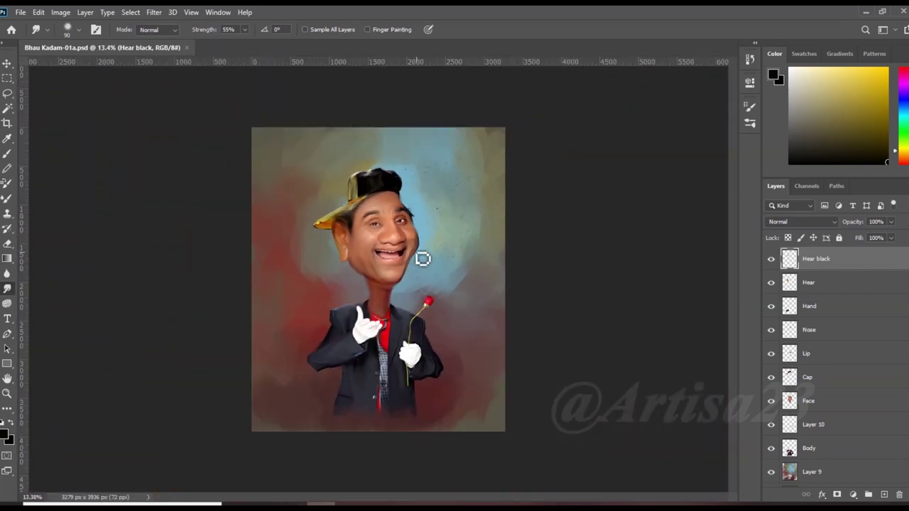
scroll(423, 258, up, 1)
click(884, 494)
double_click(815, 258)
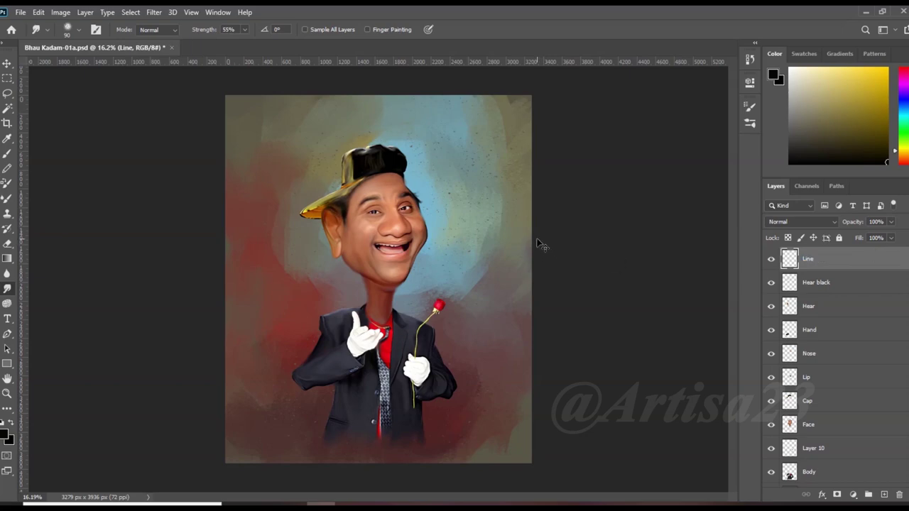
Sample a light glove tone and choose a different brush preset and size.
scroll(540, 245, down, 1)
scroll(363, 353, up, 3)
click(8, 154)
scroll(407, 198, up, 1)
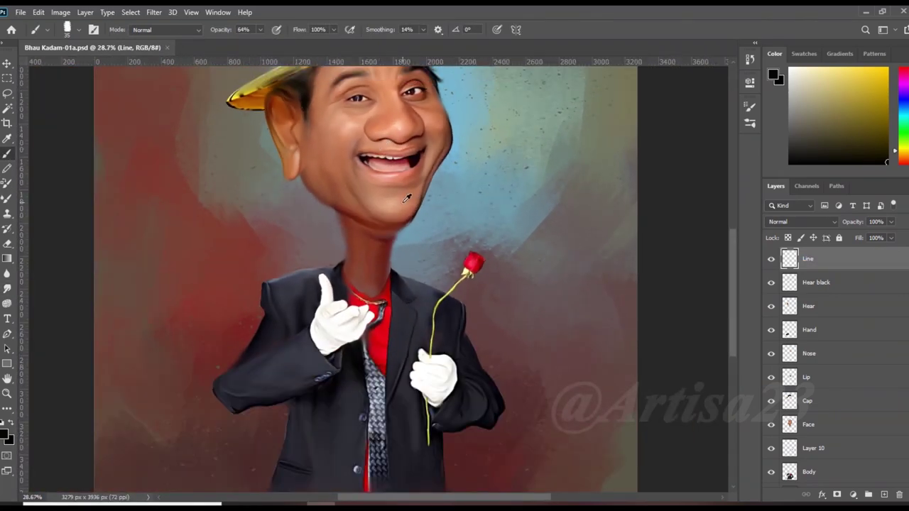
scroll(329, 324, up, 2)
scroll(328, 324, up, 2)
scroll(329, 324, up, 3)
alt+click(408, 213)
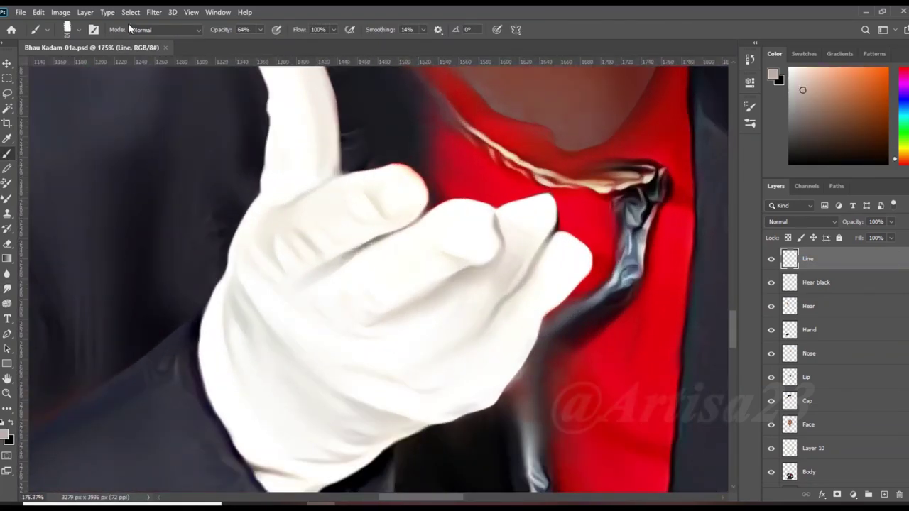
click(93, 29)
click(594, 100)
scroll(614, 213, down, 3)
click(587, 191)
key(F5)
Paint grey crease lines on the raised glove.
scroll(357, 270, up, 1)
alt+click(308, 291)
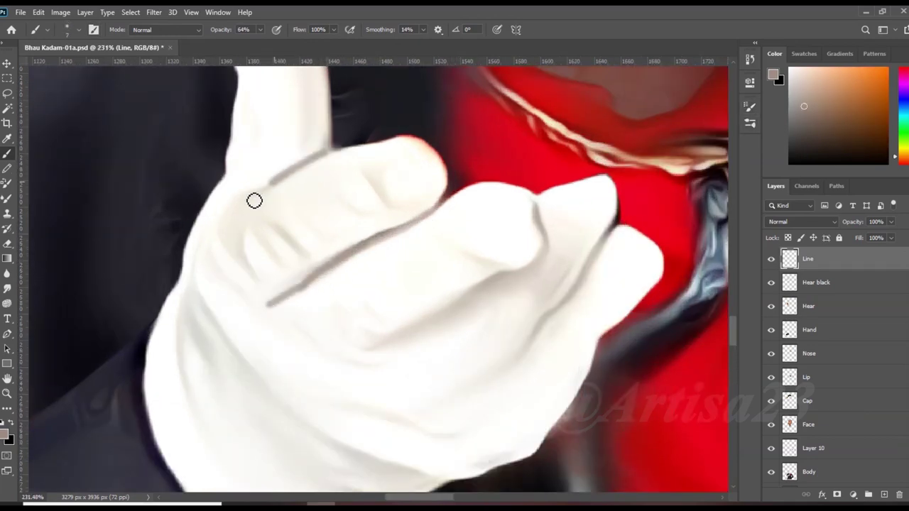
drag(278, 186, 193, 284)
scroll(380, 275, down, 2)
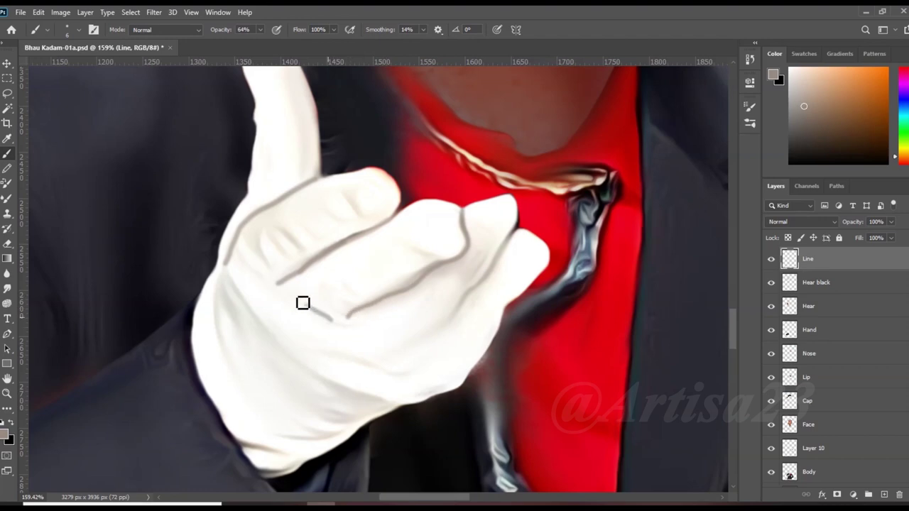
drag(242, 295, 260, 383)
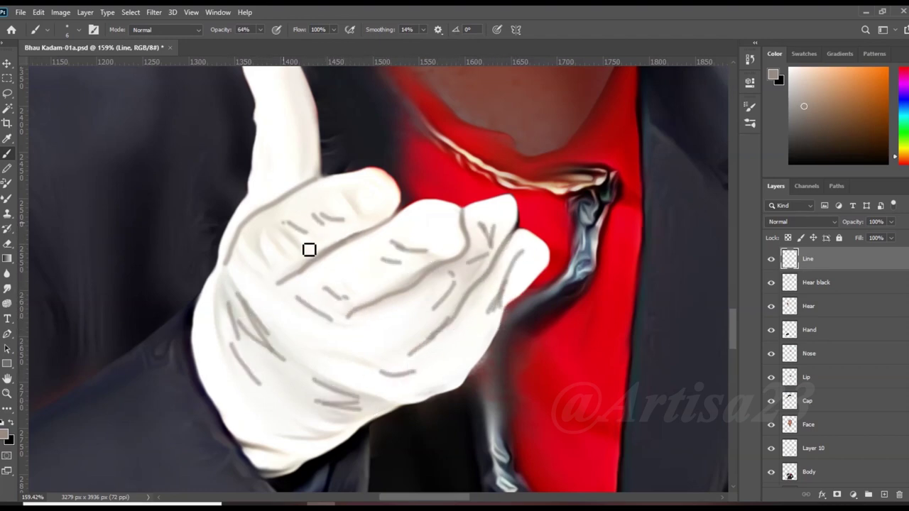
scroll(296, 110, down, 1)
scroll(296, 110, down, 2)
scroll(361, 357, up, 2)
Smudge the grey creases across the raised glove and thumb into soft folds at 55% strength.
key(r)
scroll(359, 316, up, 1)
mouse_move(360, 315)
mouse_down()
mouse_move(296, 300)
mouse_move(303, 260)
mouse_move(476, 270)
mouse_up()
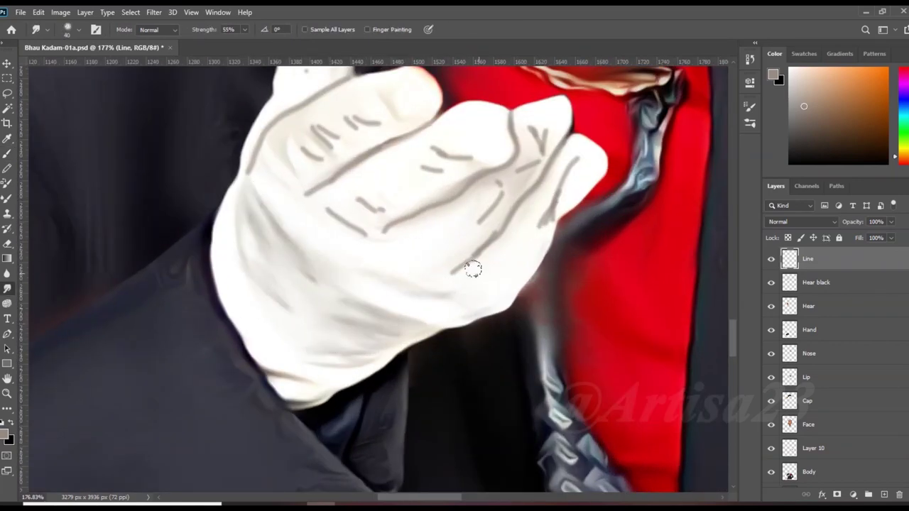
drag(477, 215, 479, 241)
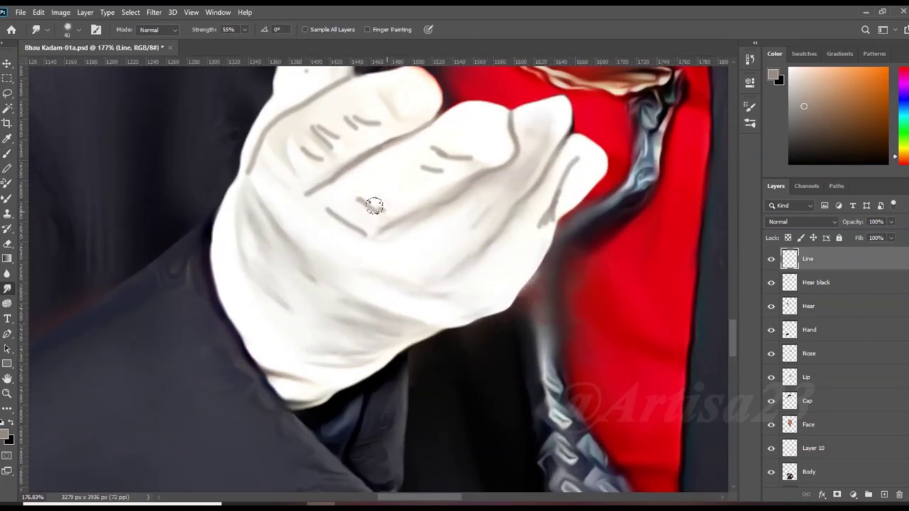
drag(428, 166, 413, 152)
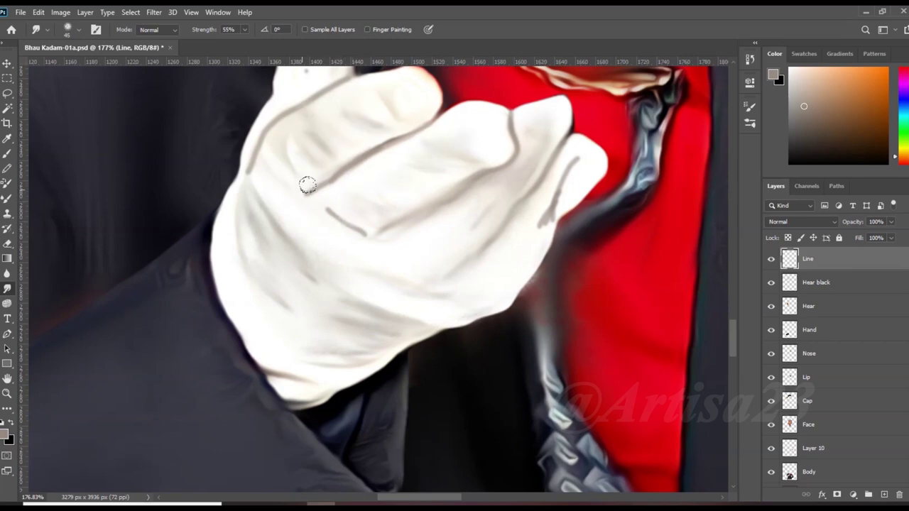
drag(345, 214, 375, 206)
scroll(345, 214, down, 3)
scroll(483, 263, down, 2)
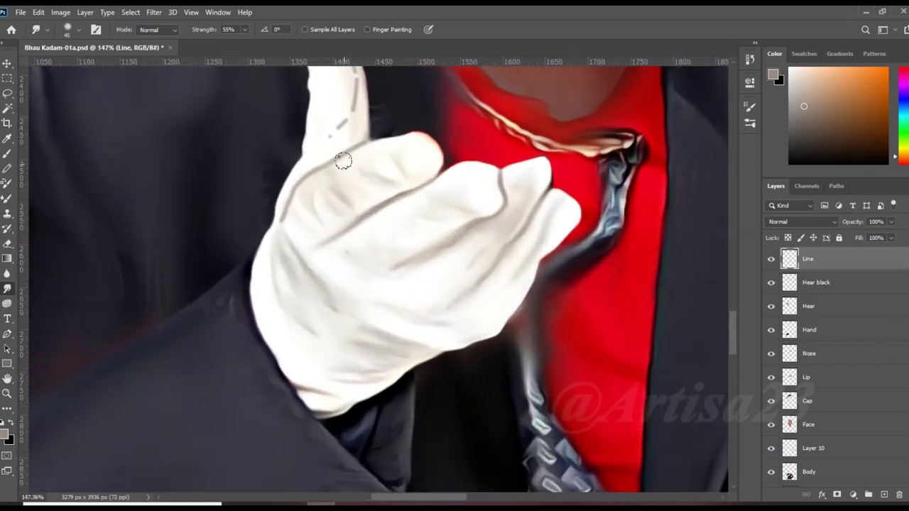
drag(396, 131, 391, 220)
Save the painting and select the layer under the rose-holding glove.
scroll(348, 264, down, 2)
scroll(349, 264, down, 3)
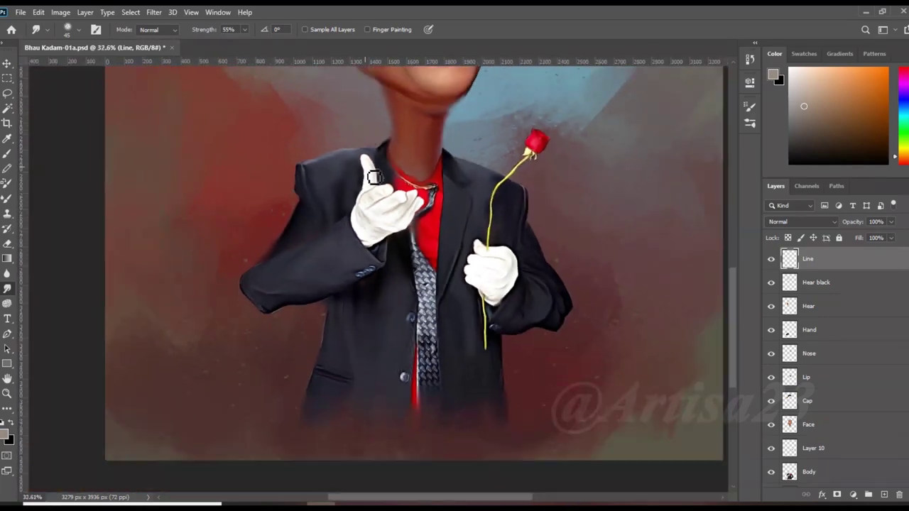
scroll(506, 271, up, 2)
key(ctrl+s)
scroll(506, 271, up, 3)
click(817, 282)
click(816, 306)
Pick Layer 10 under the rose glove, then return to the Line layer with the Brush.
click(820, 353)
key(v)
click(462, 181)
click(7, 244)
scroll(478, 220, up, 2)
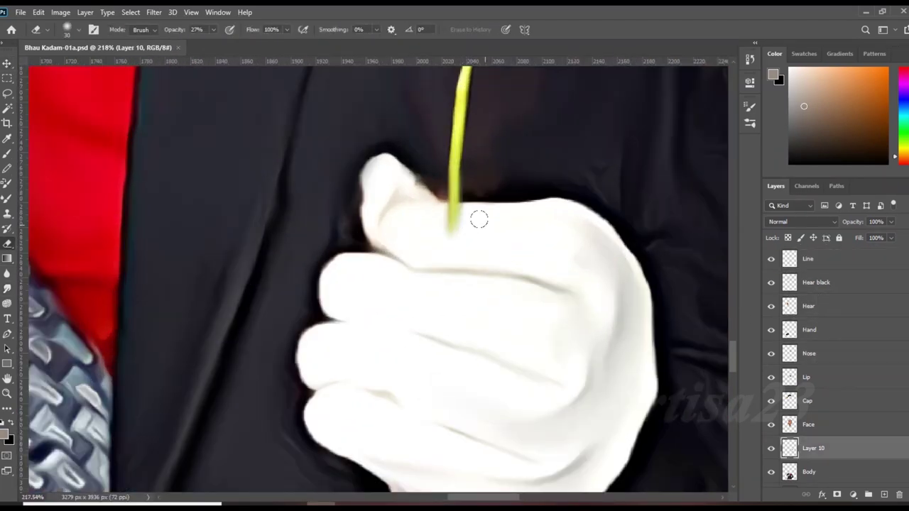
click(809, 259)
key(b)
scroll(454, 219, up, 2)
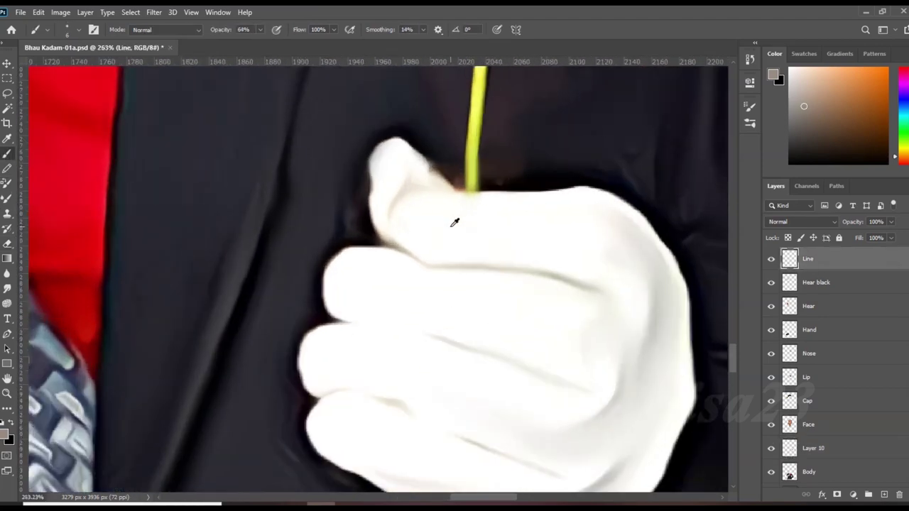
Paint grey crease strokes on the rose glove's right side and across the knuckles.
drag(378, 187, 408, 176)
scroll(396, 264, down, 2)
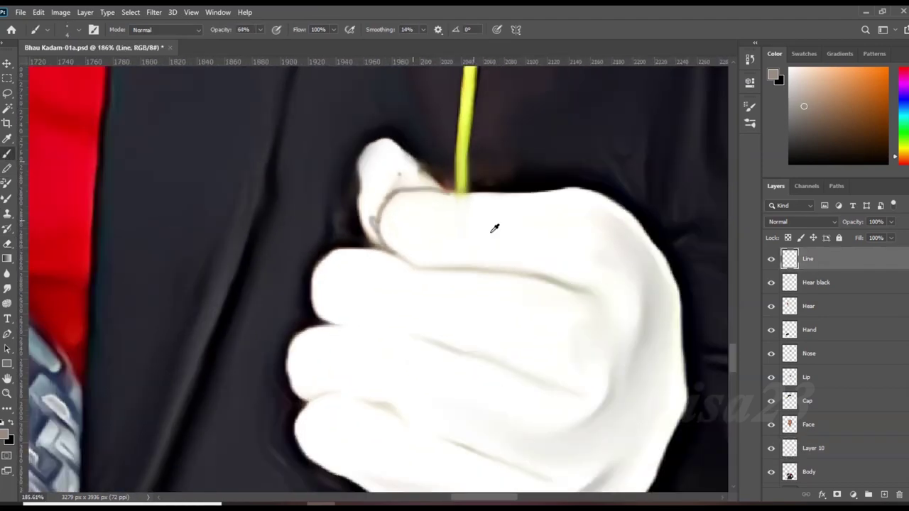
drag(475, 249, 585, 291)
drag(579, 206, 614, 249)
drag(593, 188, 635, 291)
drag(629, 260, 618, 352)
drag(644, 307, 578, 390)
drag(529, 339, 567, 301)
drag(443, 303, 457, 302)
drag(377, 301, 406, 301)
scroll(528, 363, up, 1)
Add lower and curved grey creases on the glove's lower right.
mouse_move(525, 362)
mouse_down()
mouse_move(355, 302)
mouse_move(266, 288)
mouse_up()
scroll(270, 291, down, 1)
drag(473, 373, 333, 323)
drag(461, 342, 520, 329)
drag(538, 309, 529, 339)
drag(547, 343, 572, 326)
drag(577, 313, 521, 396)
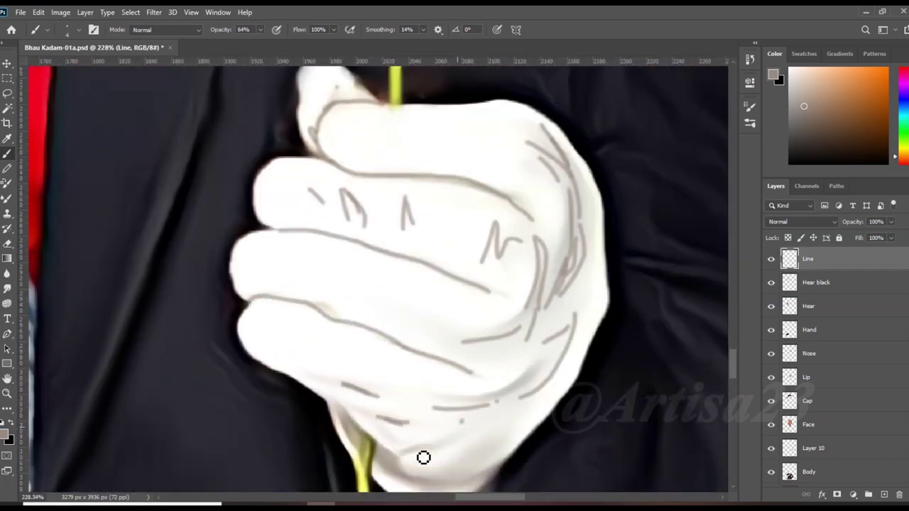
scroll(468, 426, down, 5)
Smudge the knuckle, right-edge and lower creases into soft fold shading and save.
key(ctrl+s)
key(r)
scroll(384, 248, up, 5)
mouse_move(396, 242)
mouse_down()
mouse_move(435, 270)
mouse_move(552, 310)
mouse_move(619, 282)
mouse_up()
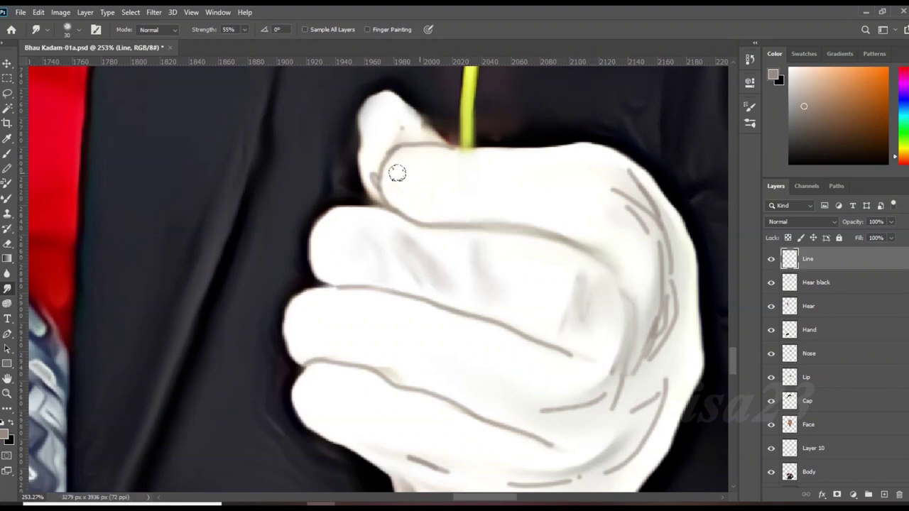
mouse_move(615, 170)
mouse_down()
mouse_move(663, 266)
mouse_move(550, 414)
mouse_move(637, 404)
mouse_move(409, 387)
mouse_move(563, 348)
mouse_move(325, 280)
mouse_move(573, 285)
mouse_up()
scroll(572, 284, down, 2)
drag(565, 383, 571, 408)
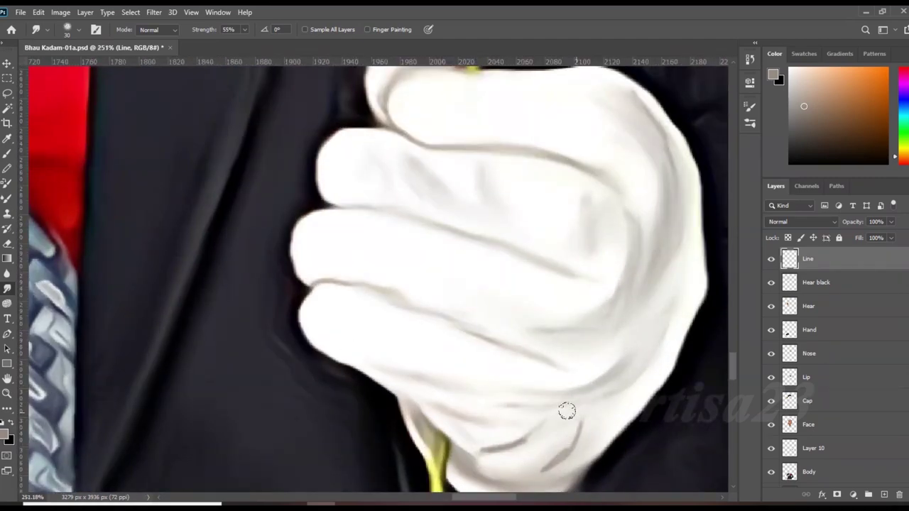
scroll(523, 462, down, 3)
scroll(473, 288, down, 3)
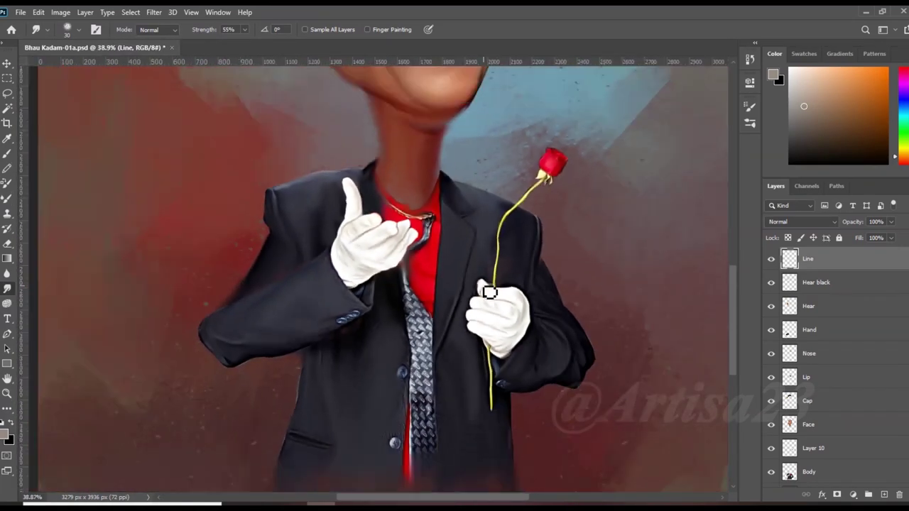
key(ctrl+s)
scroll(399, 257, up, 2)
Paint light highlight streaks on the jacket sleeves and soften them with the Smudge tool.
scroll(333, 206, up, 1)
scroll(381, 304, up, 1)
key(b)
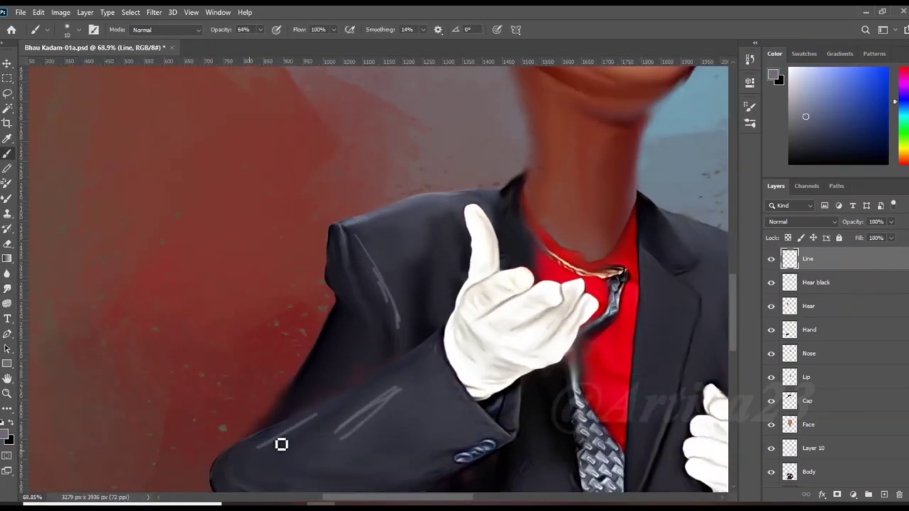
scroll(619, 325, up, 1)
scroll(619, 325, down, 2)
scroll(646, 351, up, 1)
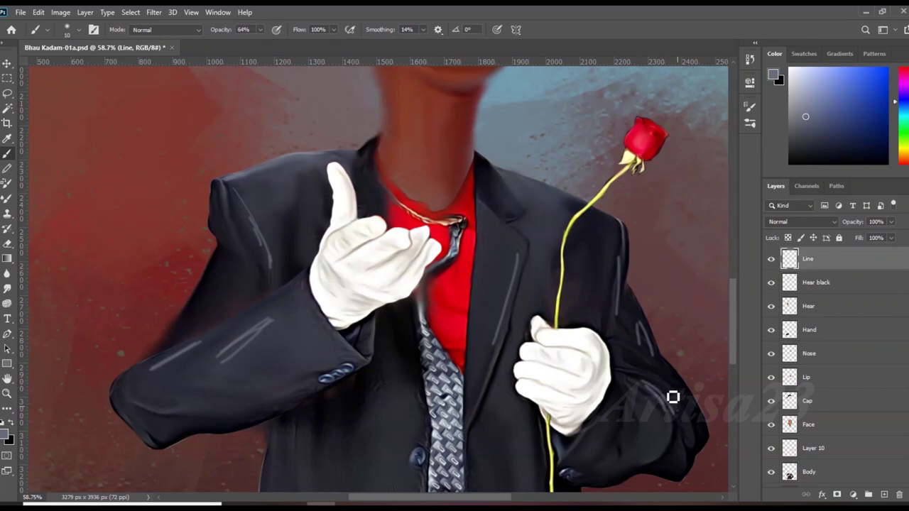
click(8, 287)
scroll(277, 306, up, 2)
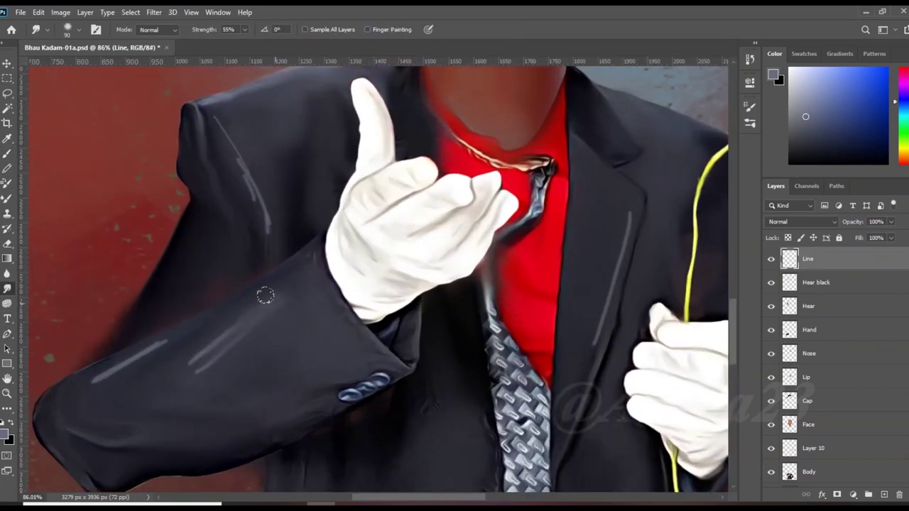
scroll(262, 294, down, 2)
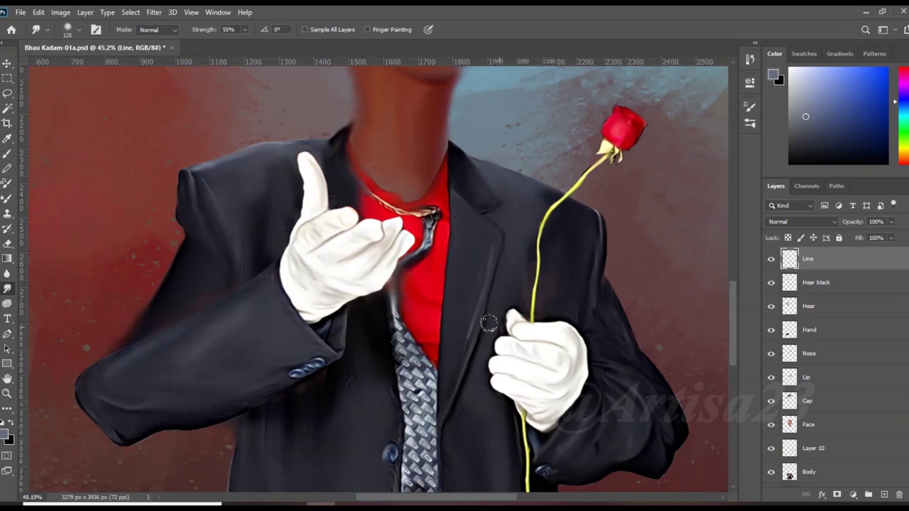
scroll(497, 156, up, 3)
Paint a light highlight along the jacket collar edge, then sample a dark red.
key(b)
key(ctrl+z)
drag(426, 185, 490, 279)
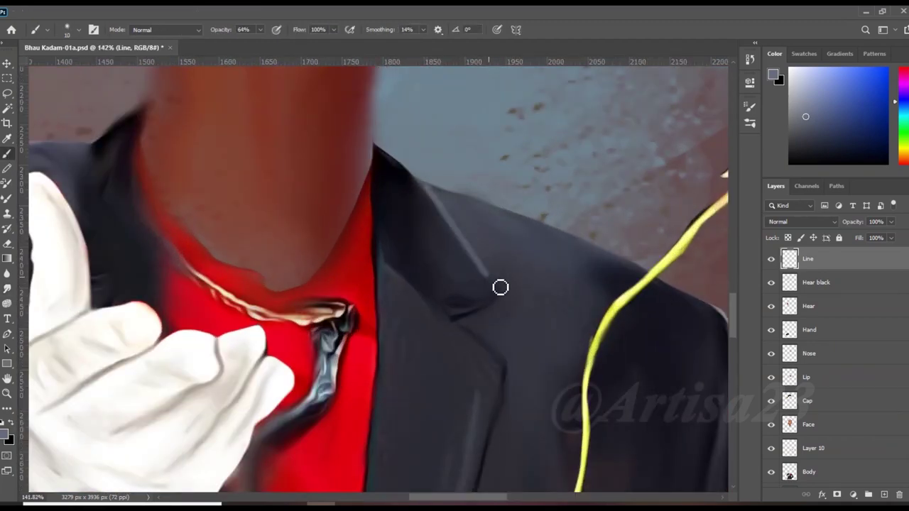
key(r)
scroll(507, 268, down, 3)
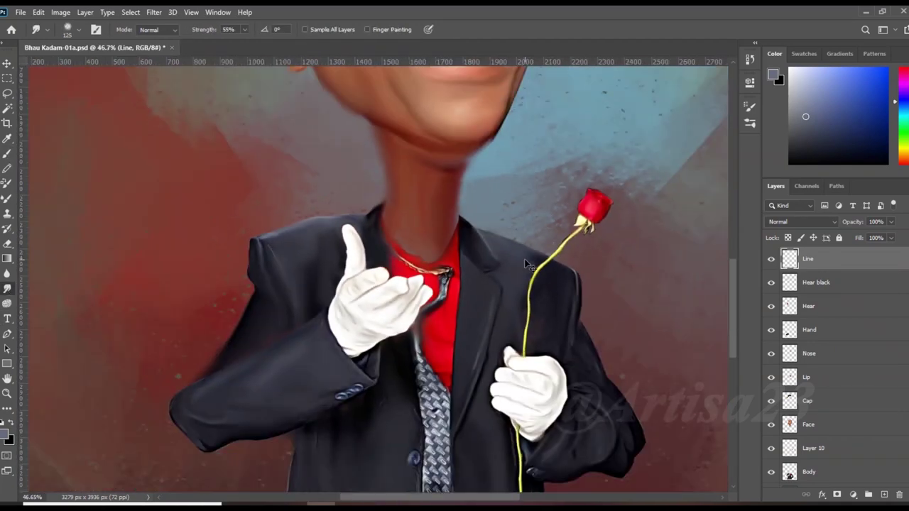
scroll(468, 206, up, 1)
scroll(468, 206, up, 3)
key(b)
alt+click(468, 204)
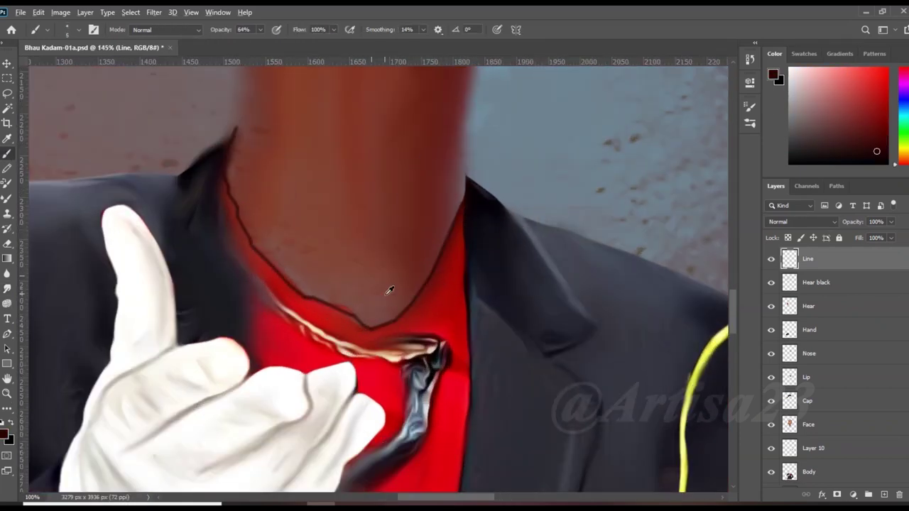
Switch to the Smudge tool and make the Hear layer active for the ear.
scroll(342, 225, down, 3)
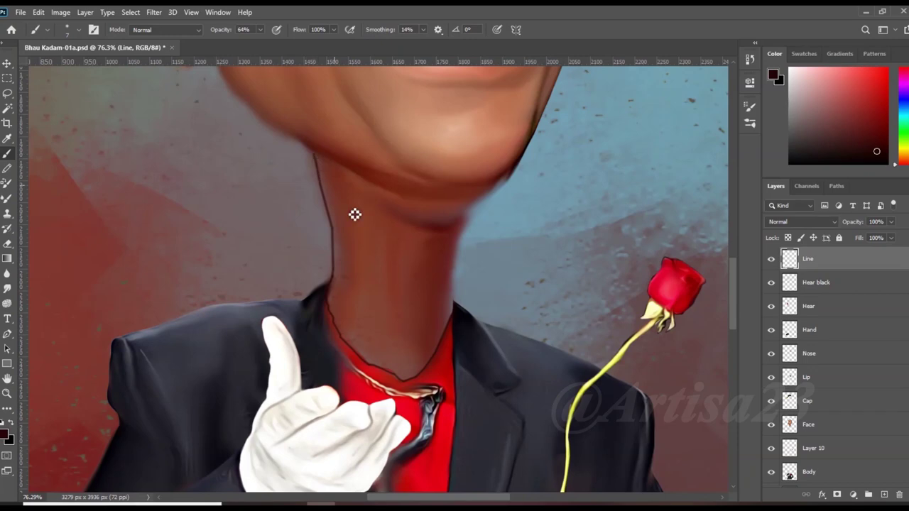
scroll(457, 235, up, 3)
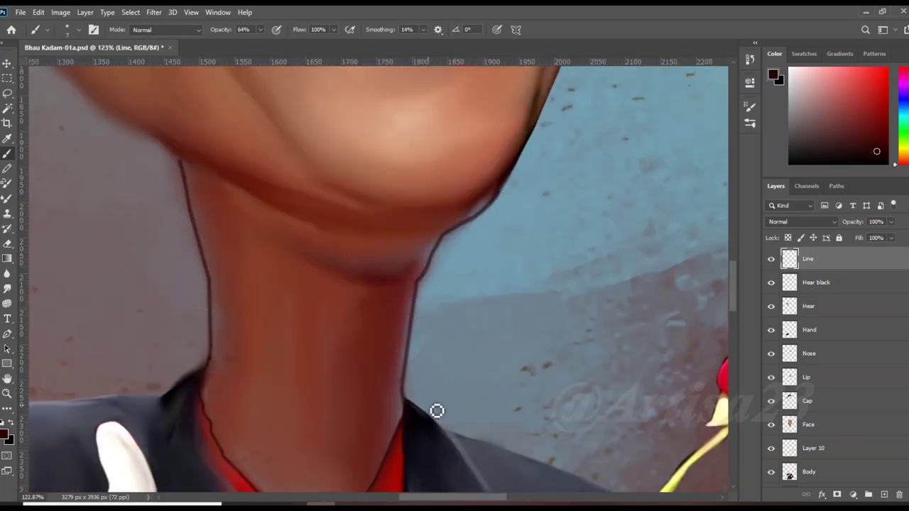
scroll(293, 270, down, 2)
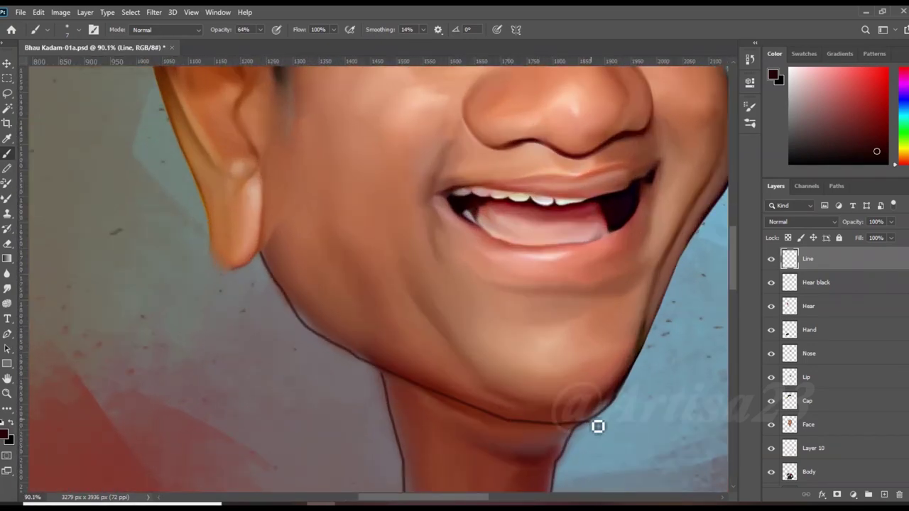
key(r)
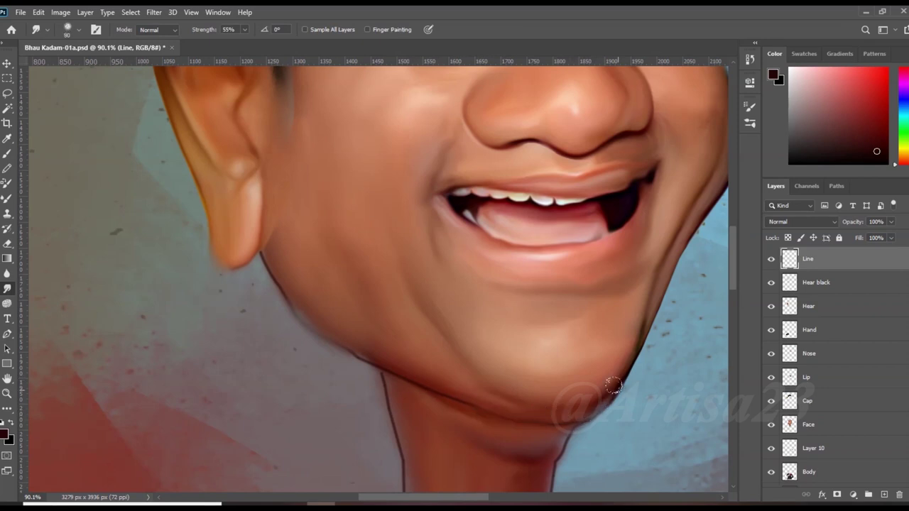
scroll(320, 245, down, 2)
scroll(376, 441, down, 2)
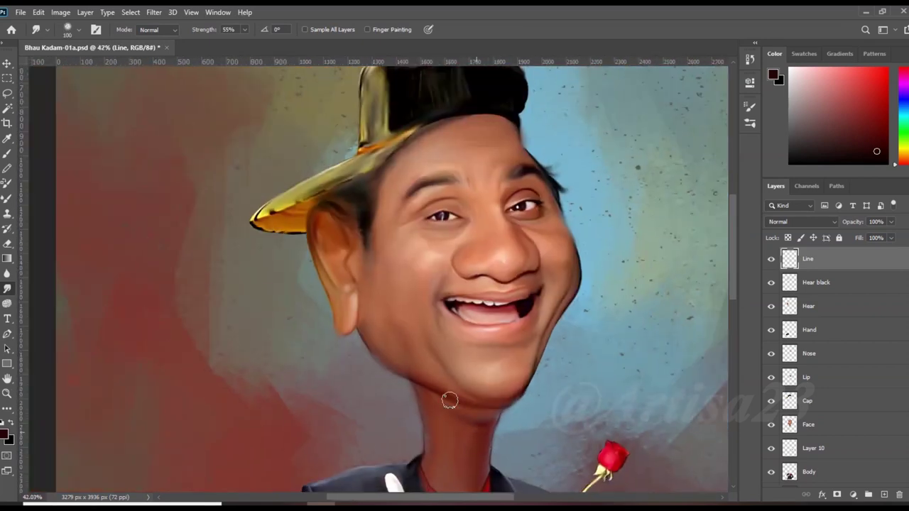
scroll(341, 318, up, 4)
ctrl+click(340, 318)
click(818, 310)
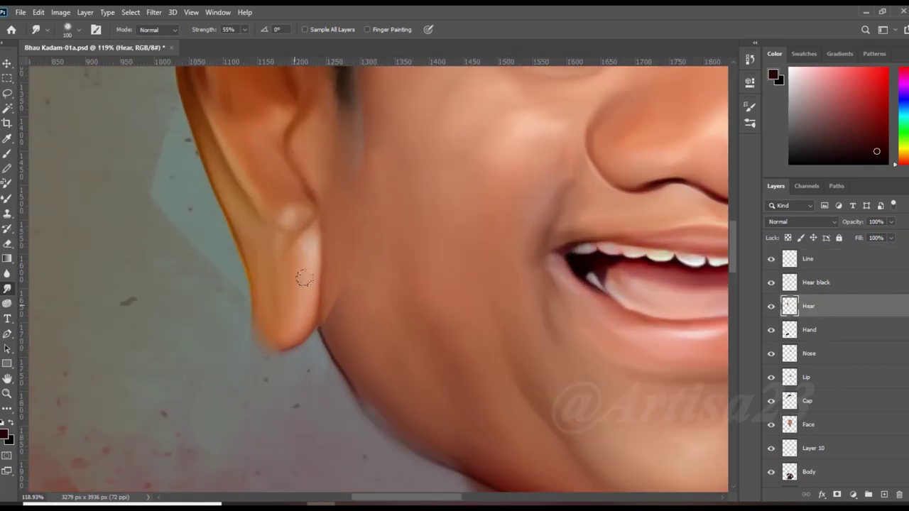
scroll(375, 361, down, 3)
On the Line layer, paint a brown stroke sampled from the ear up its outer edge.
click(808, 259)
key(b)
scroll(312, 219, up, 4)
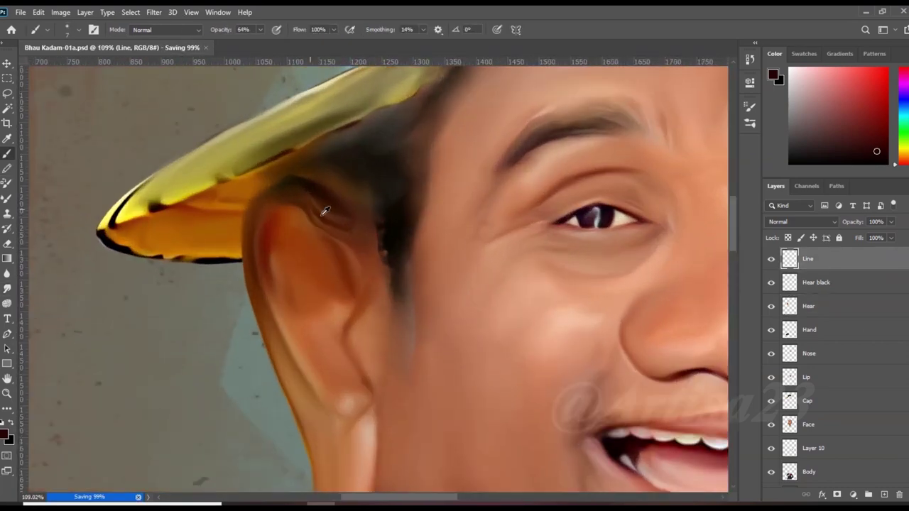
alt+click(366, 303)
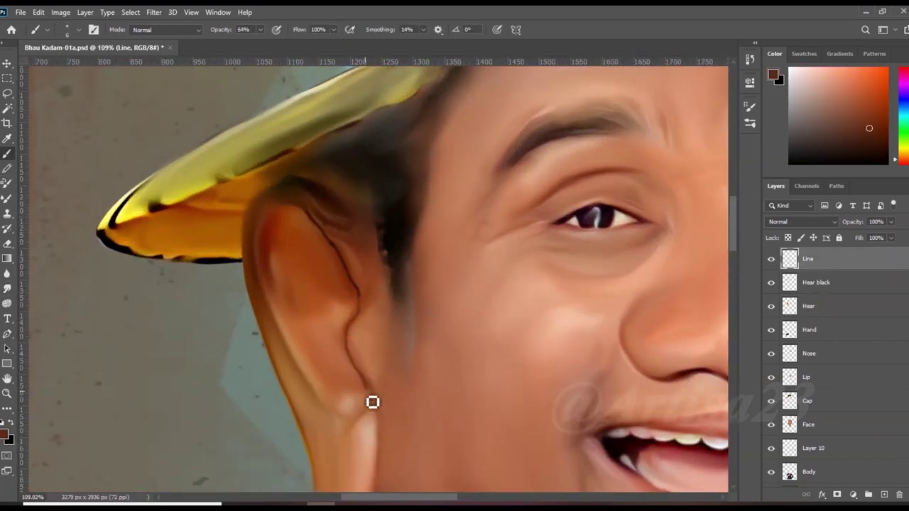
drag(311, 378, 283, 266)
Smudge the ear stroke and the hair edge beside the ear, then save.
scroll(282, 265, down, 2)
key(r)
scroll(244, 245, up, 2)
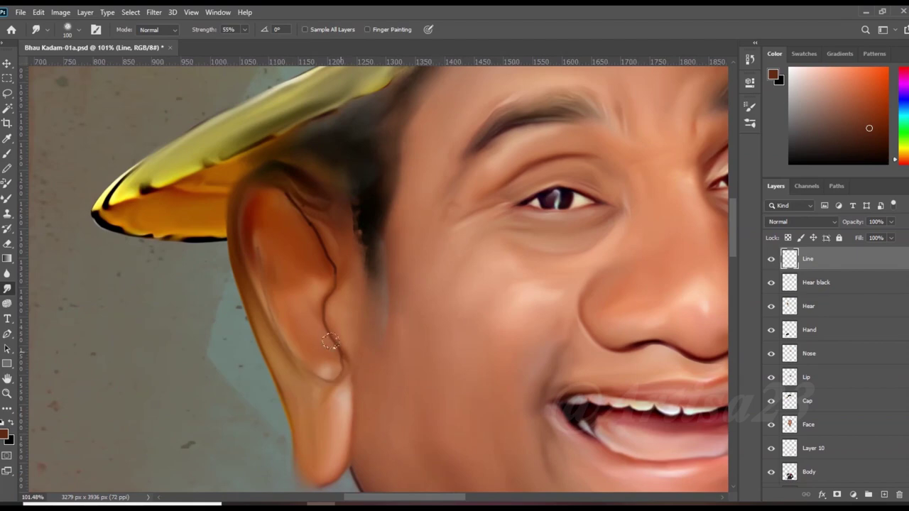
click(809, 306)
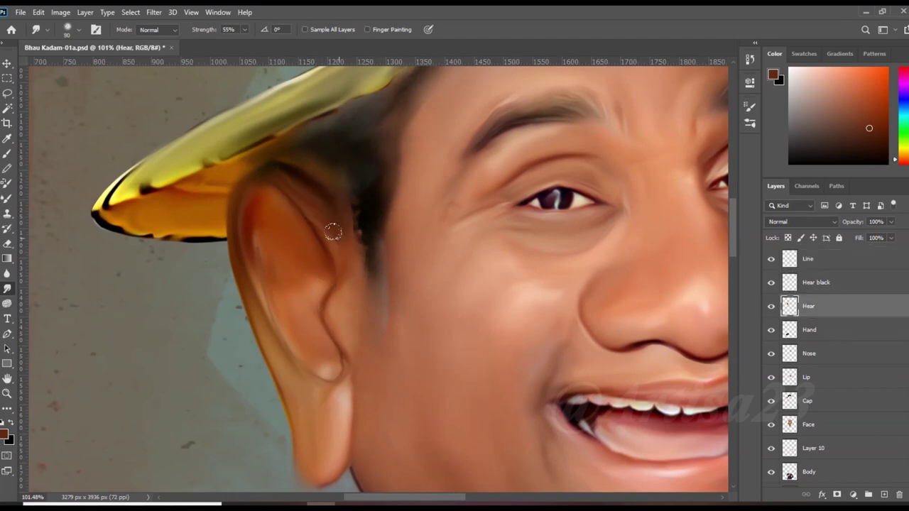
scroll(335, 230, down, 5)
key(ctrl+s)
scroll(505, 238, up, 3)
click(808, 258)
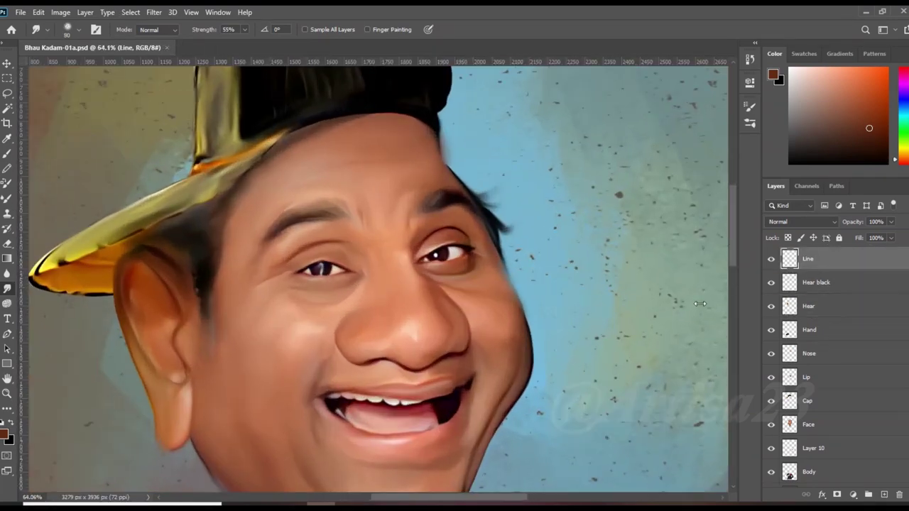
Paint a dark red line along the lower eyelid, replacing the undone black stroke.
key(b)
scroll(334, 270, up, 4)
key(d)
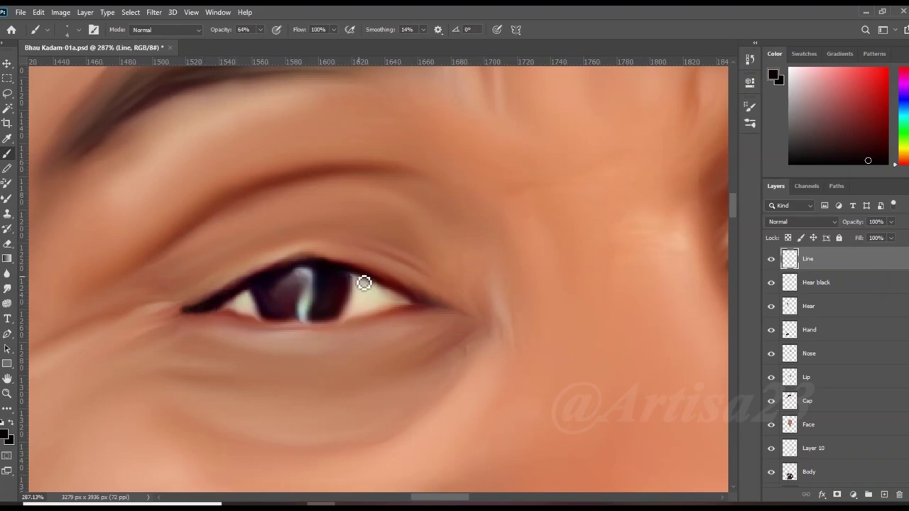
key(ctrl+z)
scroll(398, 316, up, 2)
alt+click(410, 314)
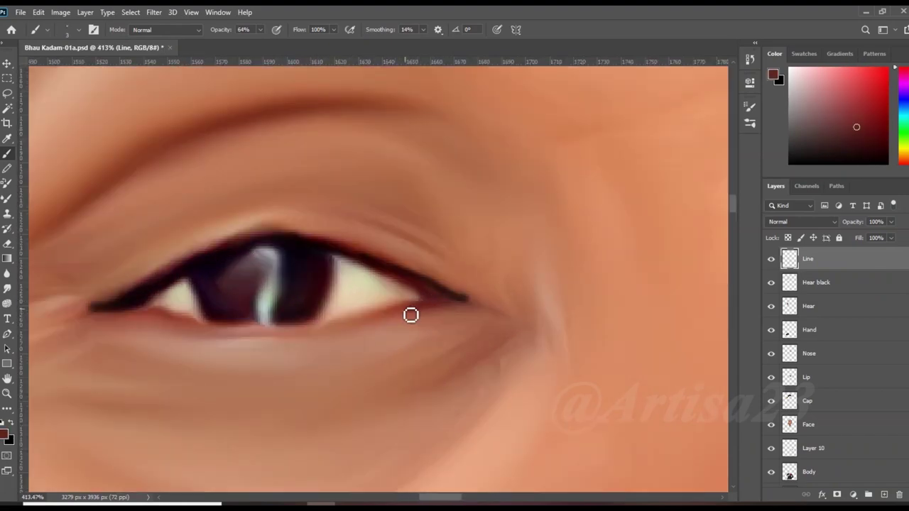
drag(397, 312, 280, 341)
Pick an orange-brown colour and paint orange strokes into the irises.
scroll(130, 315, down, 3)
scroll(479, 286, up, 4)
alt+click(479, 286)
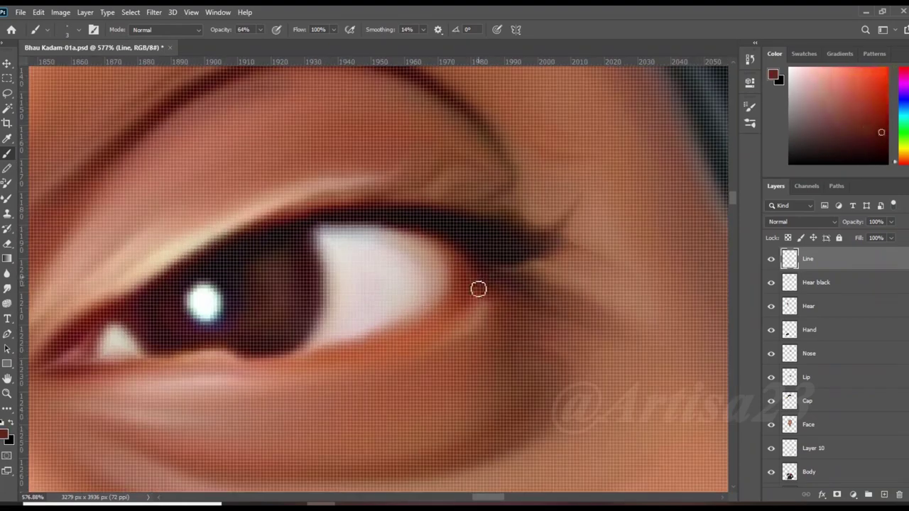
alt+click(101, 338)
scroll(341, 273, down, 2)
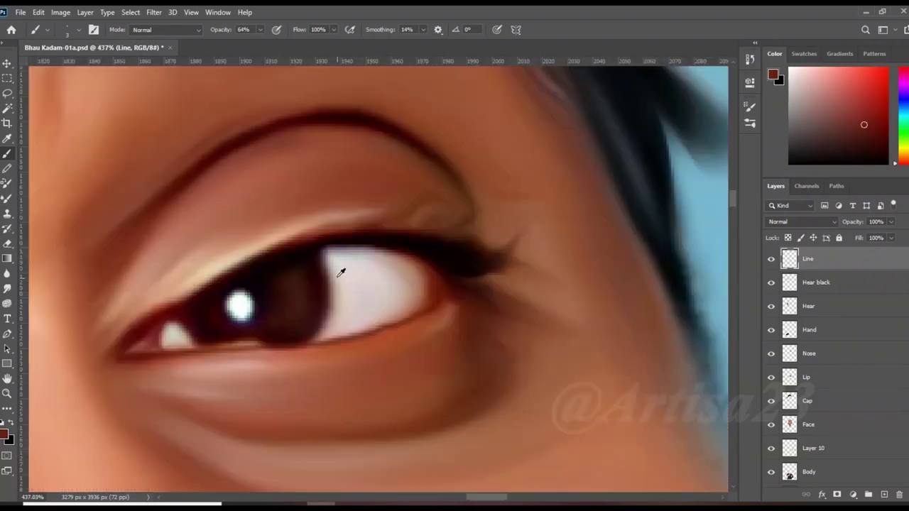
scroll(231, 346, down, 3)
scroll(148, 296, up, 4)
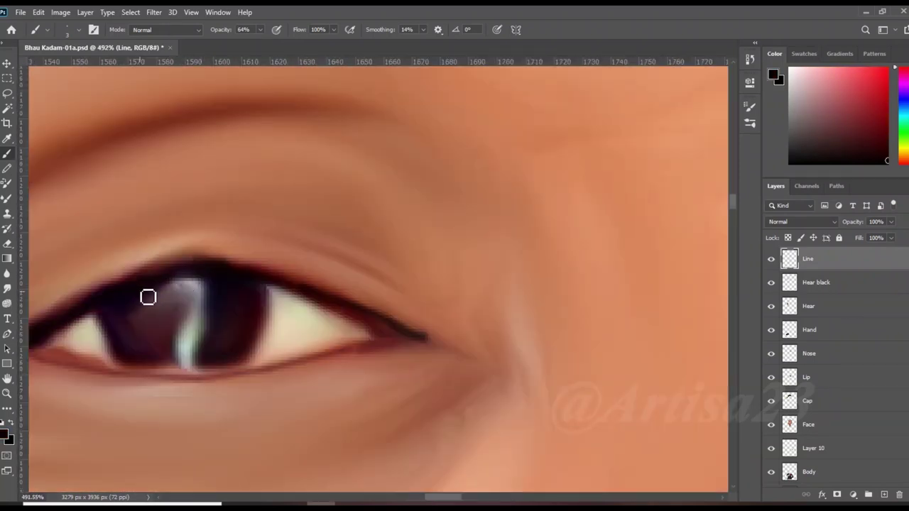
scroll(206, 374, down, 3)
scroll(663, 260, up, 4)
alt+click(663, 260)
drag(548, 209, 491, 267)
scroll(490, 267, down, 3)
scroll(255, 320, up, 3)
drag(264, 278, 256, 328)
drag(196, 287, 186, 323)
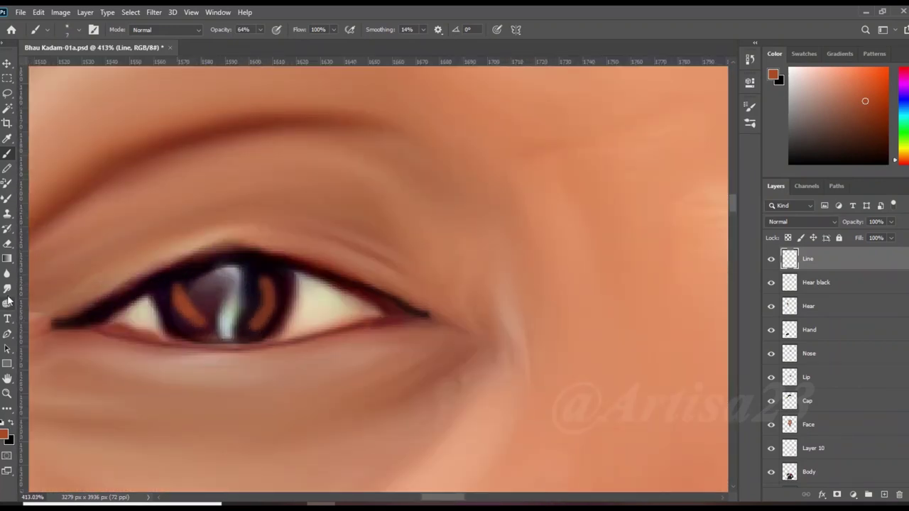
Smudge the orange strokes to blend the colours in both irises.
key(r)
scroll(187, 309, up, 2)
key(shift+r)
drag(169, 281, 186, 334)
drag(288, 289, 273, 344)
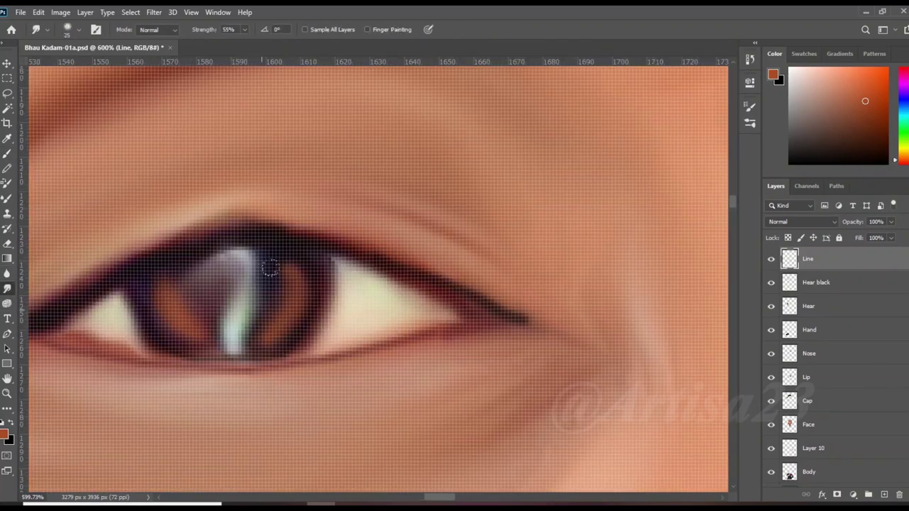
drag(304, 259, 284, 337)
scroll(156, 300, down, 3)
scroll(568, 262, up, 4)
drag(589, 245, 568, 288)
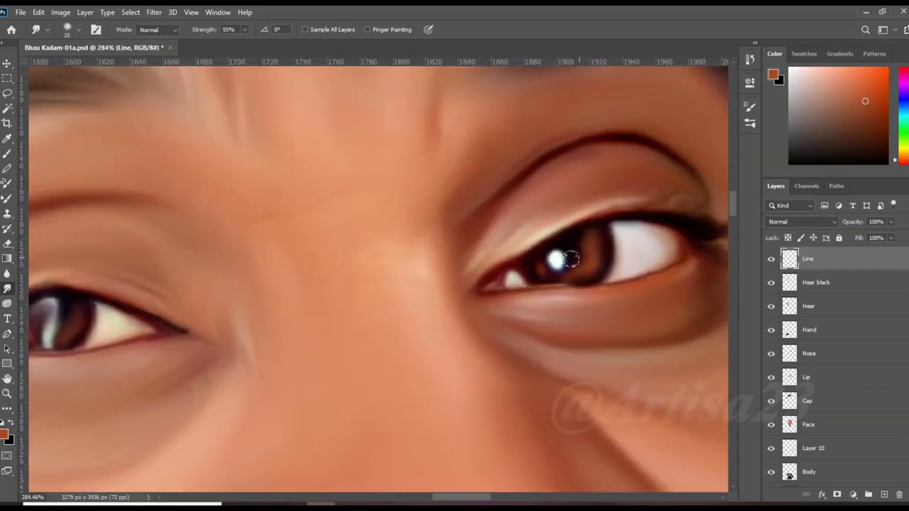
scroll(552, 272, down, 3)
Return to the brush with white as the paint colour for catchlights.
key(b)
key(d)
key(x)
scroll(296, 291, up, 3)
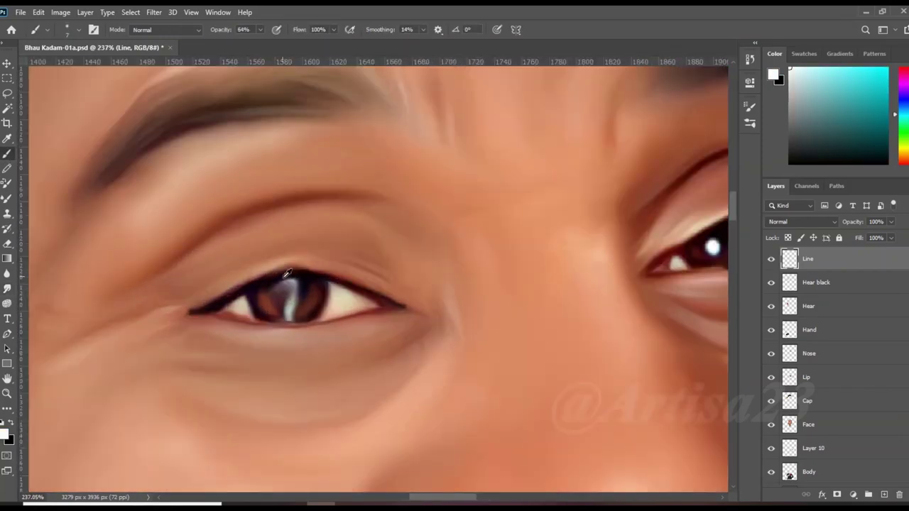
scroll(291, 311, down, 3)
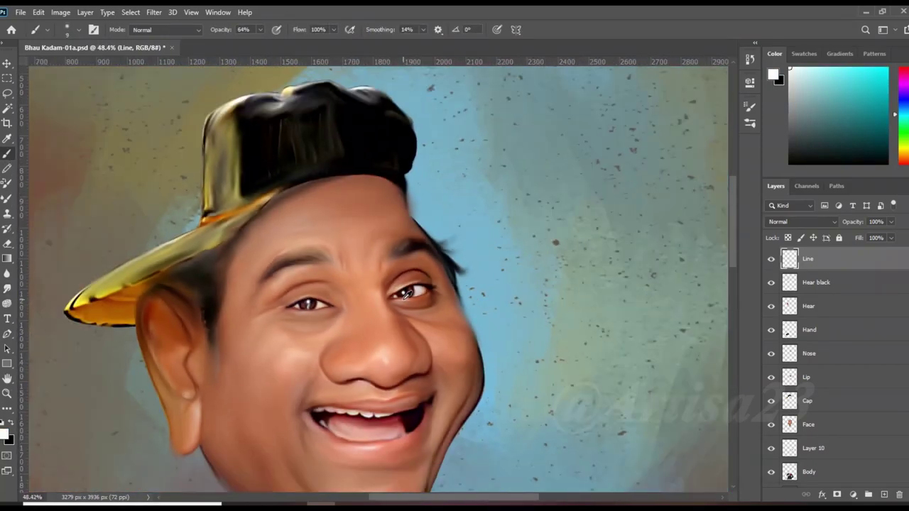
scroll(291, 310, up, 3)
scroll(334, 313, up, 2)
Sample dark brown from the iris and paint dark strokes into the left iris.
alt+click(288, 291)
alt+click(291, 291)
drag(323, 262, 334, 308)
drag(270, 259, 292, 284)
drag(330, 256, 319, 312)
scroll(304, 288, down, 5)
scroll(304, 287, down, 2)
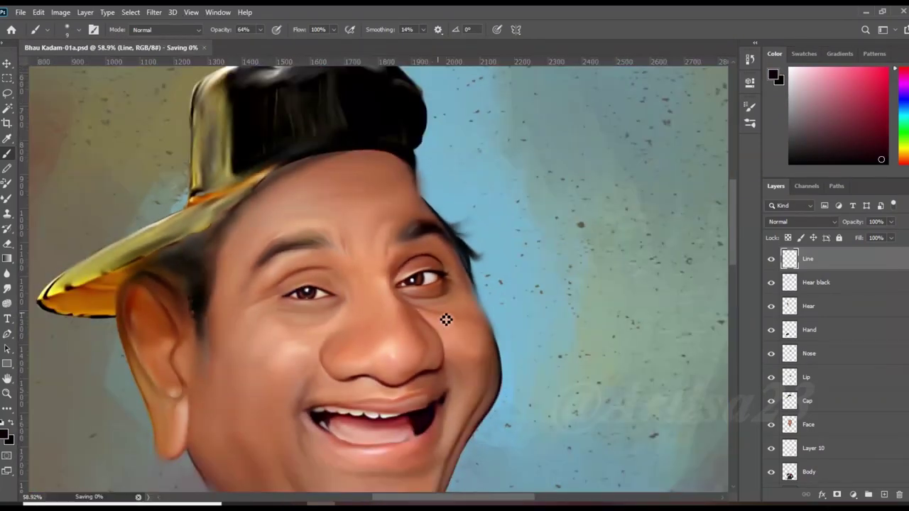
scroll(438, 319, down, 2)
scroll(395, 274, up, 3)
scroll(395, 252, down, 4)
scroll(294, 253, up, 4)
Sample yellow and near-black from the gold cap, switch to Smudge, and save.
alt+click(444, 216)
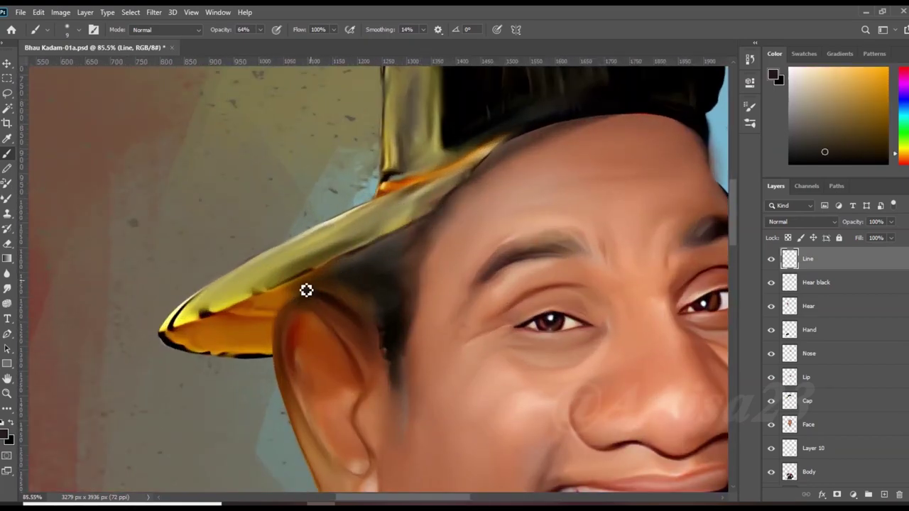
alt+click(258, 267)
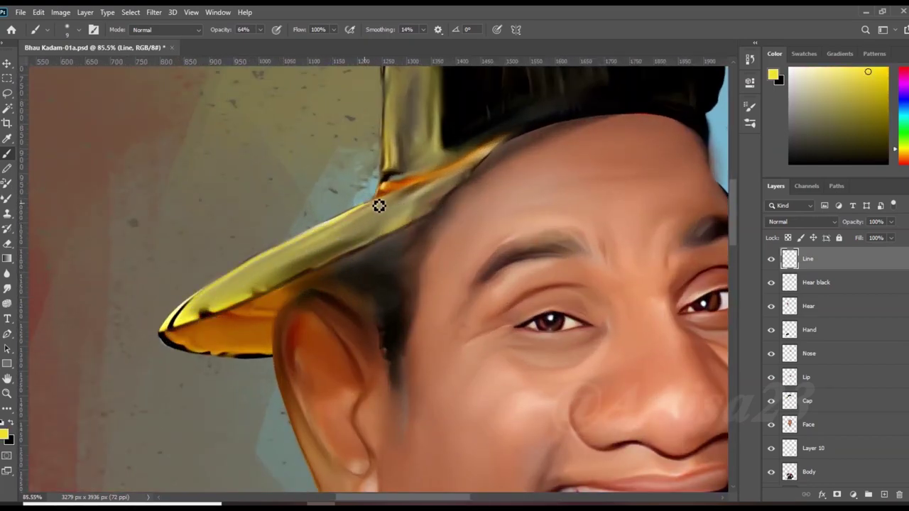
scroll(318, 259, up, 1)
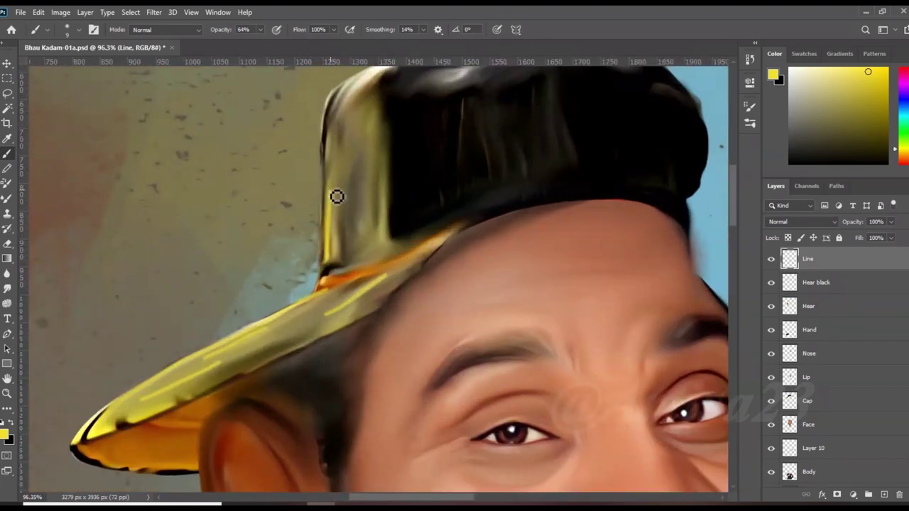
scroll(391, 249, down, 2)
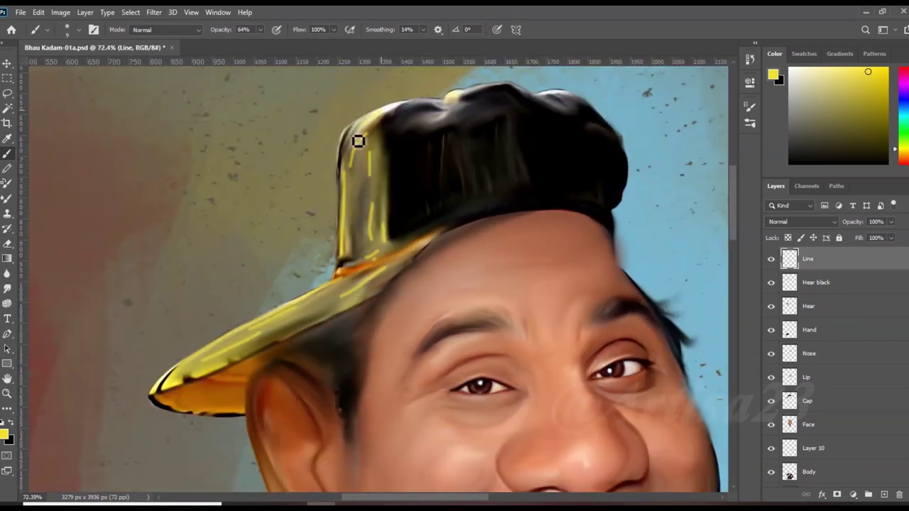
scroll(358, 261, up, 1)
scroll(358, 261, down, 3)
scroll(358, 261, up, 5)
alt+click(371, 235)
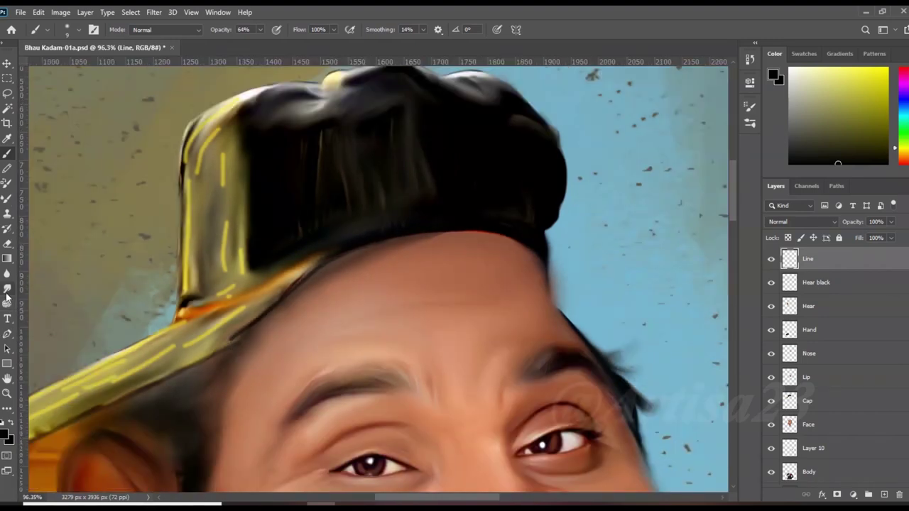
click(7, 289)
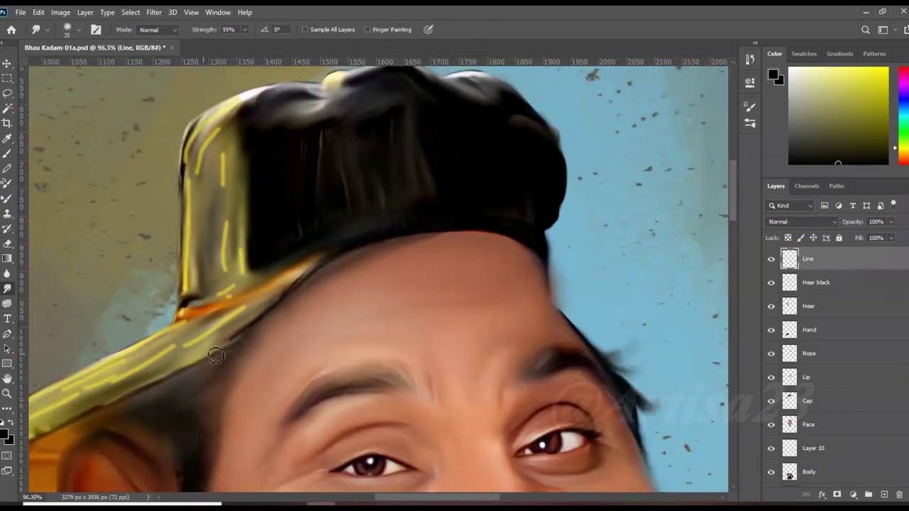
scroll(385, 251, down, 4)
scroll(434, 292, down, 1)
key(ctrl+s)
Add a new empty layer above the Line layer.
scroll(441, 217, down, 1)
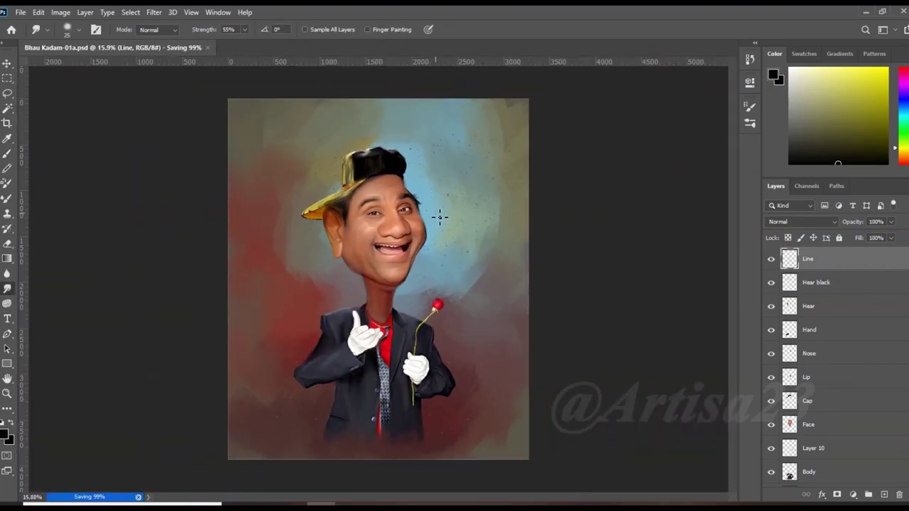
scroll(422, 169, up, 1)
scroll(450, 235, up, 2)
scroll(453, 234, up, 1)
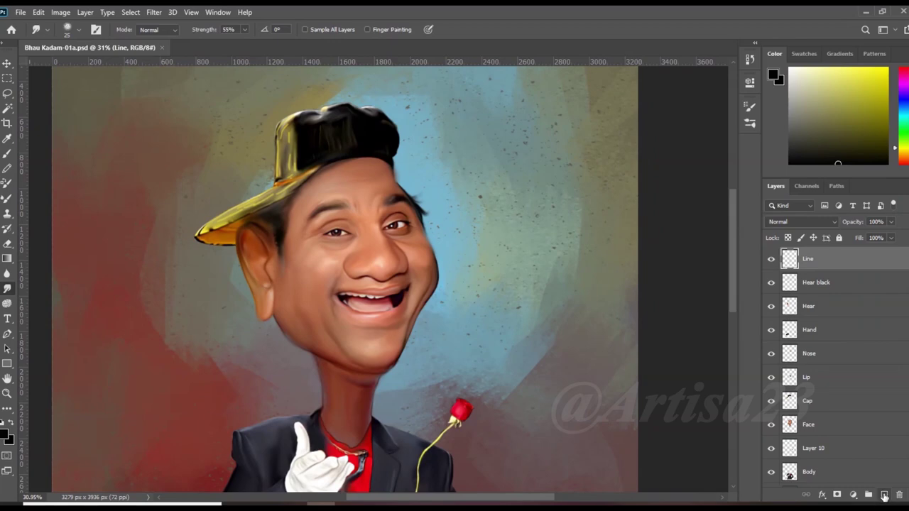
click(884, 495)
scroll(455, 284, down, 2)
scroll(454, 284, up, 2)
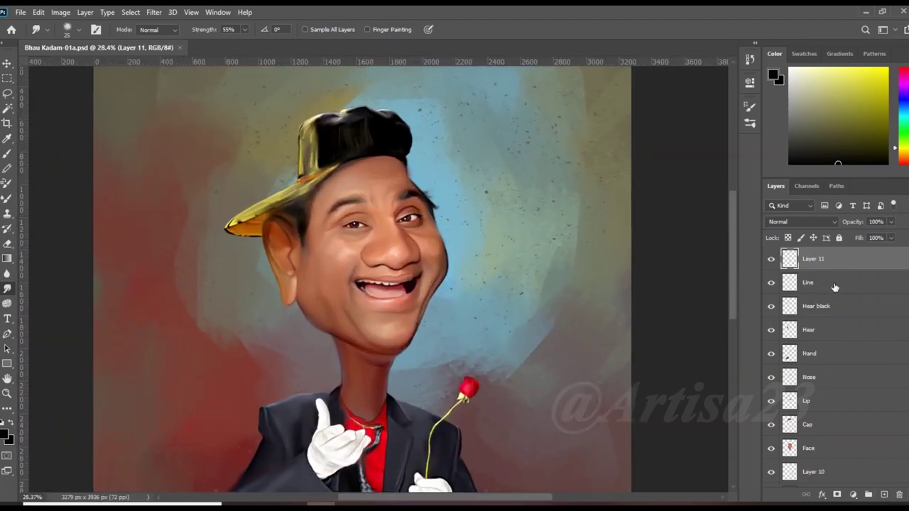
scroll(408, 259, down, 2)
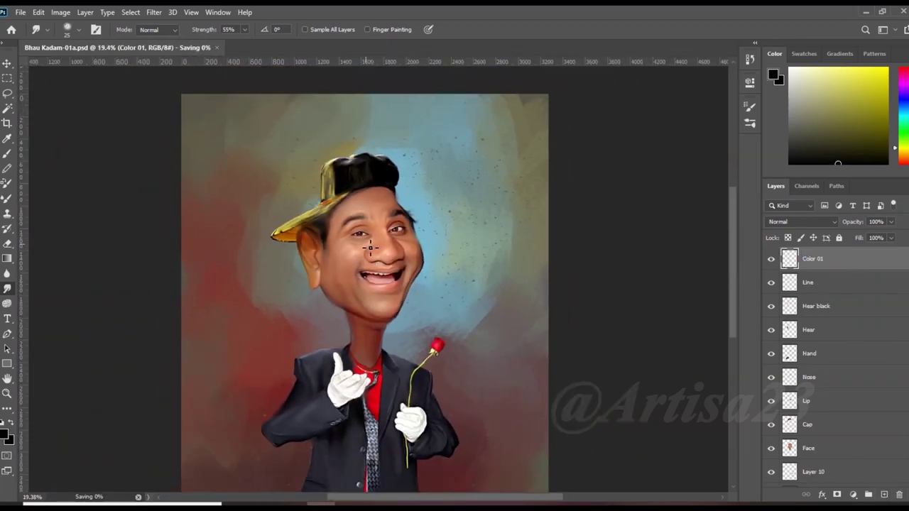
scroll(367, 206, up, 2)
scroll(367, 205, down, 2)
Set the brush to a dark red paint colour at lower opacity.
key(b)
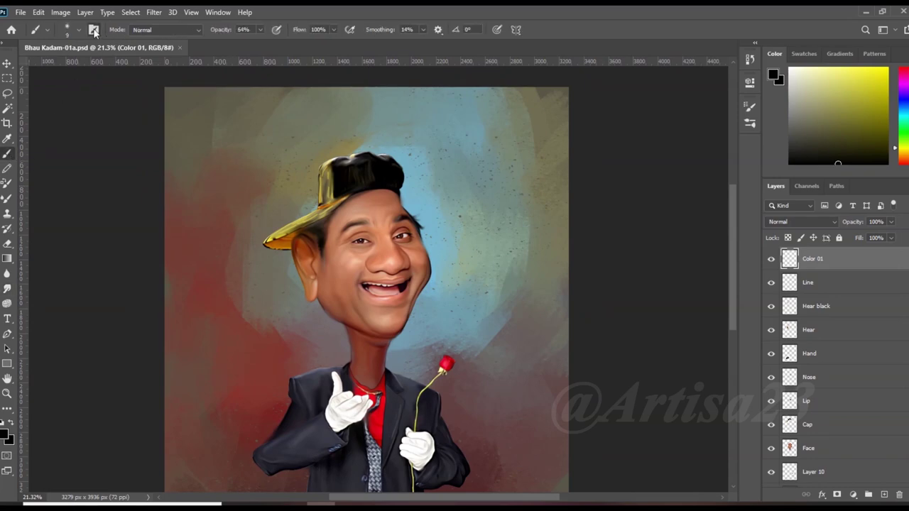
click(93, 29)
scroll(398, 256, up, 2)
scroll(838, 355, down, 2)
scroll(425, 252, up, 1)
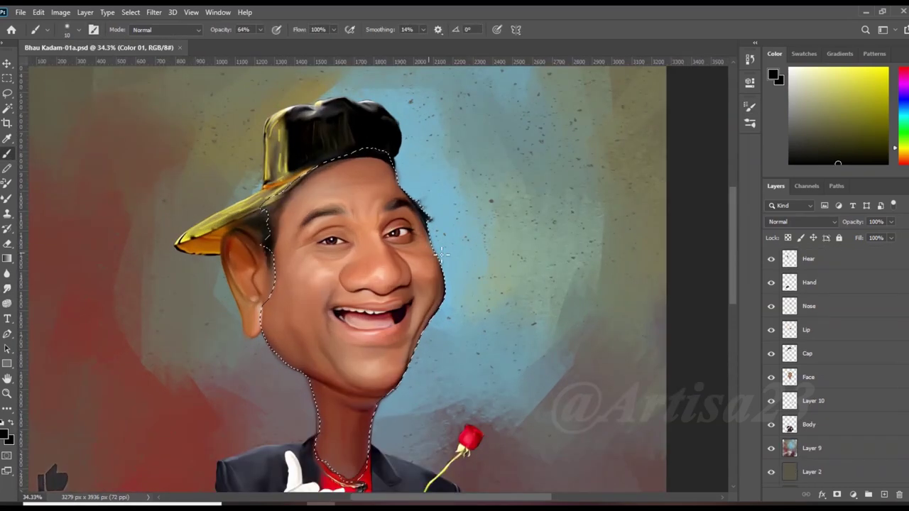
click(5, 434)
click(553, 444)
click(659, 296)
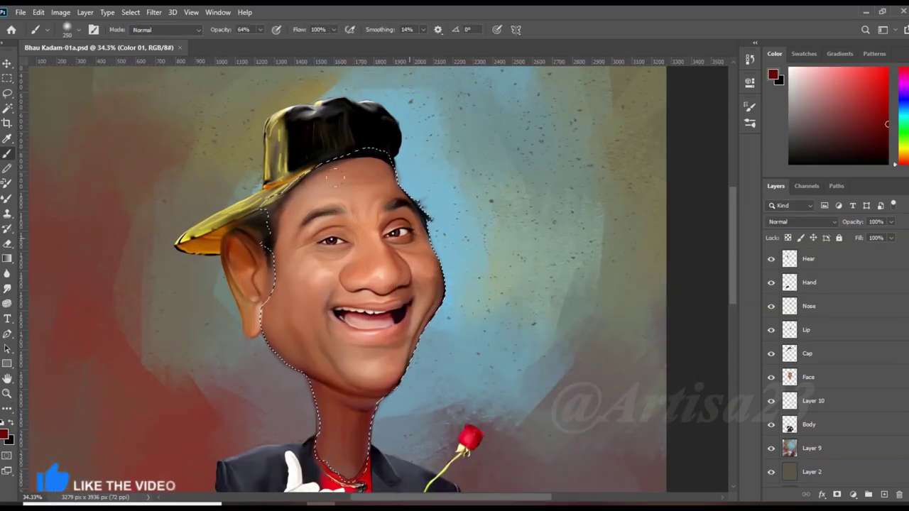
click(260, 29)
drag(260, 44, 240, 44)
scroll(823, 355, up, 2)
Set the Color 01 layer's blend mode to Color and shrink the brush.
click(801, 221)
click(788, 486)
key(bracketleft)
key(bracketleft)
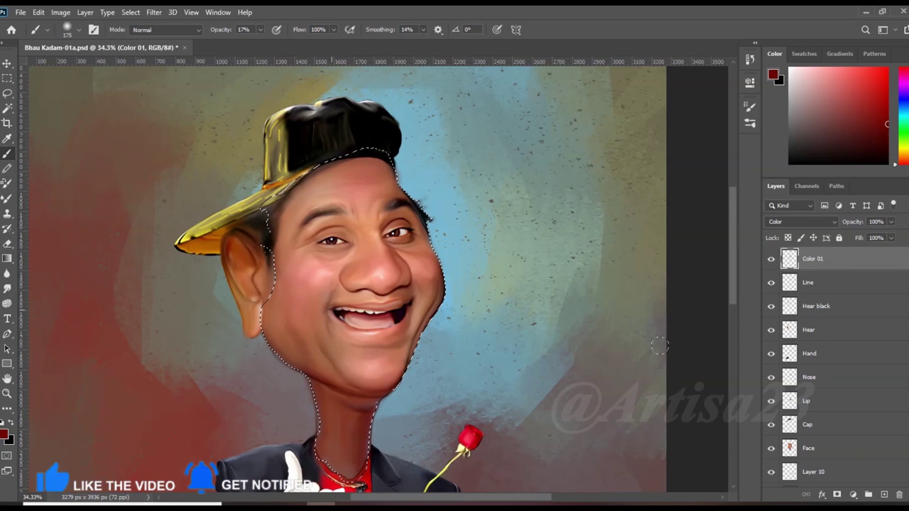
key(ctrl+0)
Group all the artwork layers, duplicate the group, and merge Group 1 into one layer.
click(808, 282)
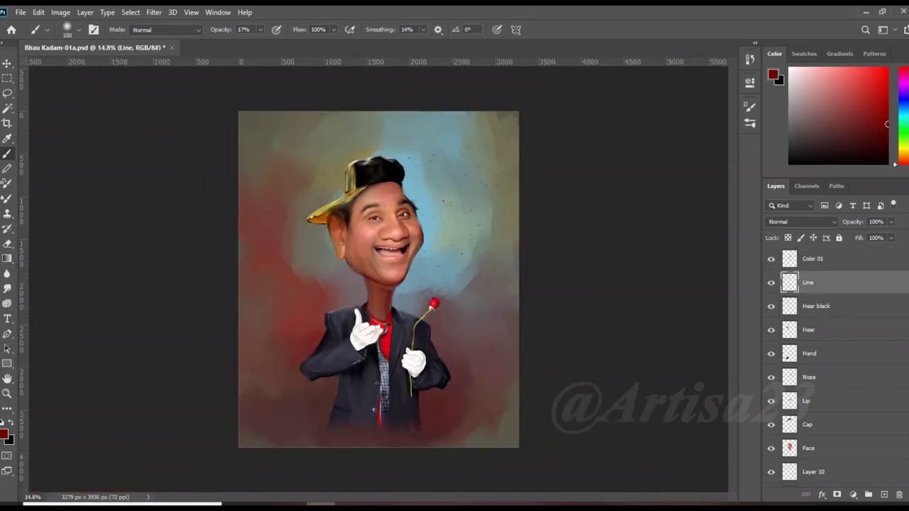
scroll(823, 355, down, 1)
shift+click(775, 414)
key(ctrl+g)
key(ctrl+j)
right_click(815, 277)
click(741, 413)
Load the figure's outline as a selection, confirm Color 01 uses Color mode, then deselect and save.
ctrl+click(789, 282)
key(ctrl+plus)
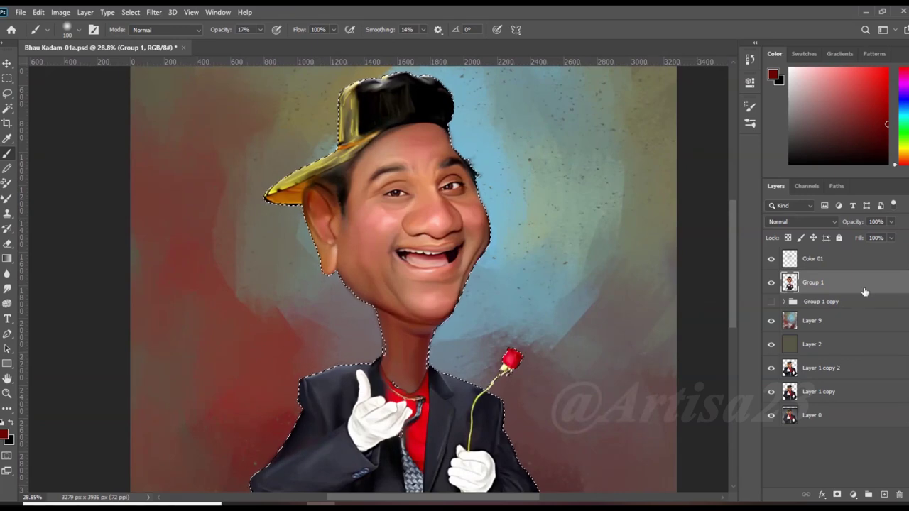
click(827, 260)
key(shift+alt+c)
scroll(436, 301, up, 1)
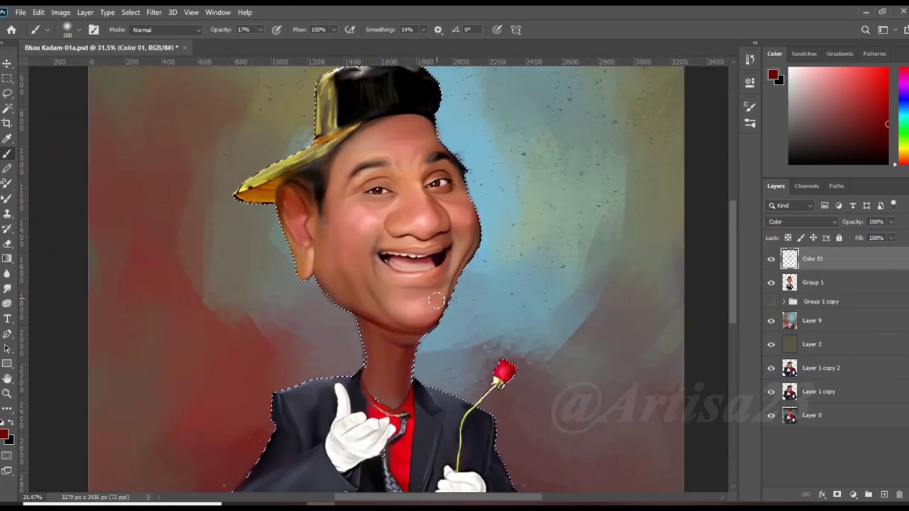
scroll(483, 192, up, 1)
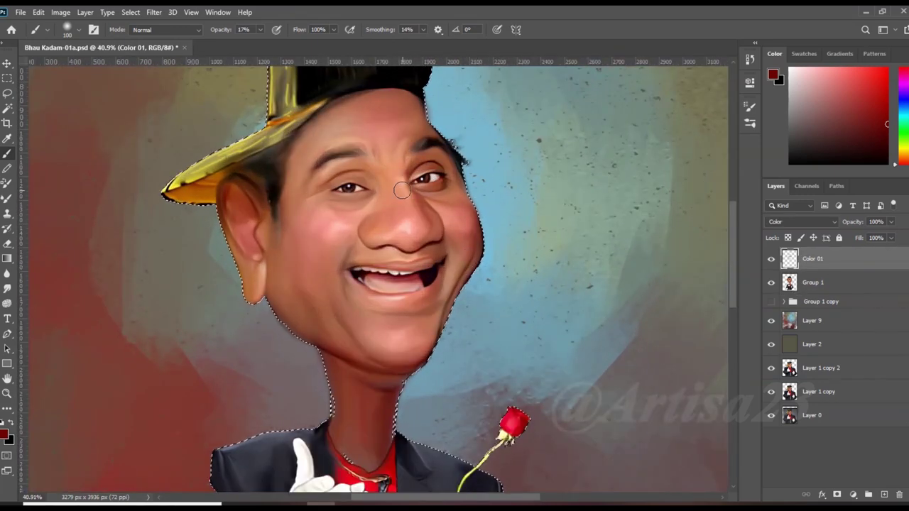
scroll(430, 183, down, 3)
key(ctrl+d)
key(ctrl+s)
scroll(628, 308, up, 1)
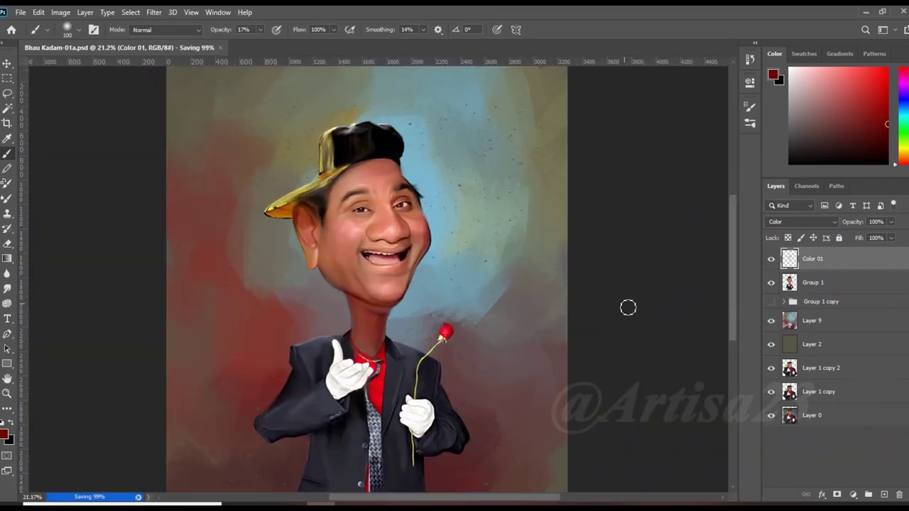
click(885, 494)
Load the figure as a selection and paint sampled orange-gold over the chin.
ctrl+click(789, 306)
click(773, 74)
click(330, 153)
click(355, 146)
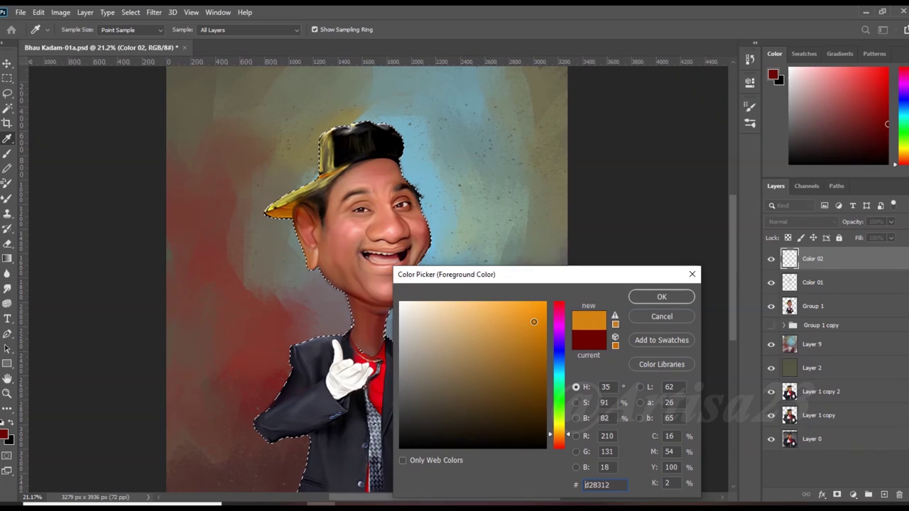
click(288, 201)
scroll(376, 188, up, 2)
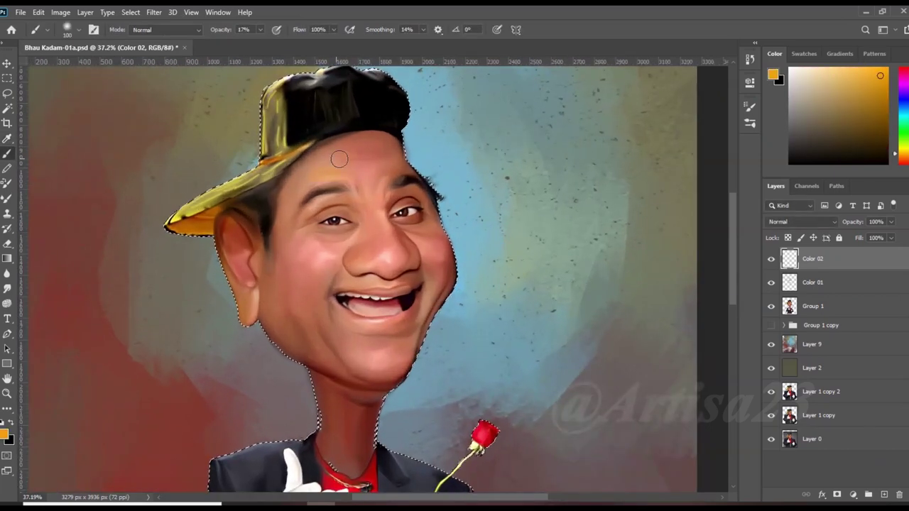
drag(299, 335, 376, 346)
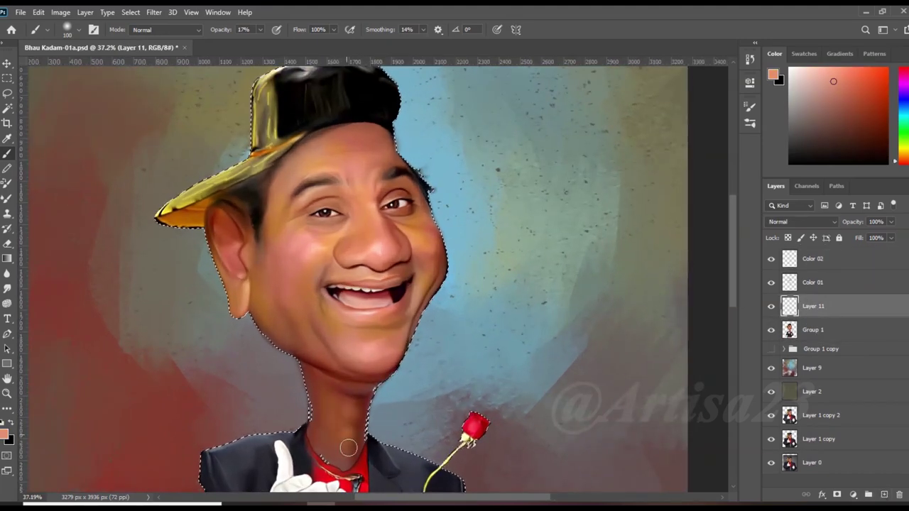
On the Color 02 layer, shift the paint colour toward orange and smudge-blend the face.
key(r)
key(bracketright)
click(813, 267)
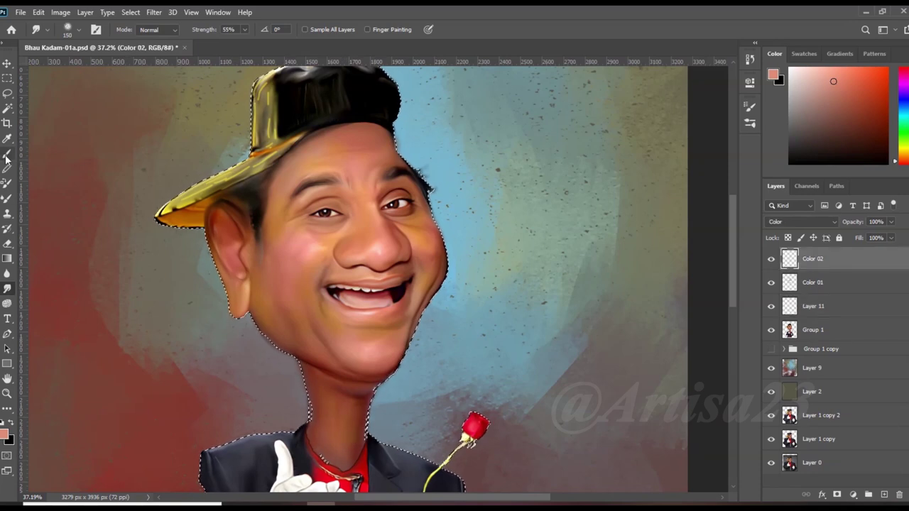
key(b)
click(4, 435)
mouse_move(559, 440)
mouse_down()
mouse_move(559, 420)
mouse_move(559, 431)
mouse_up()
click(659, 294)
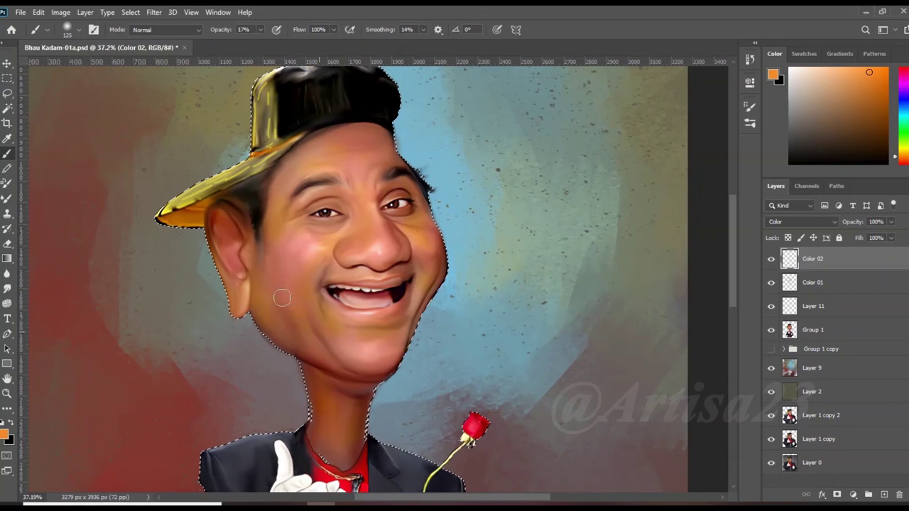
click(7, 288)
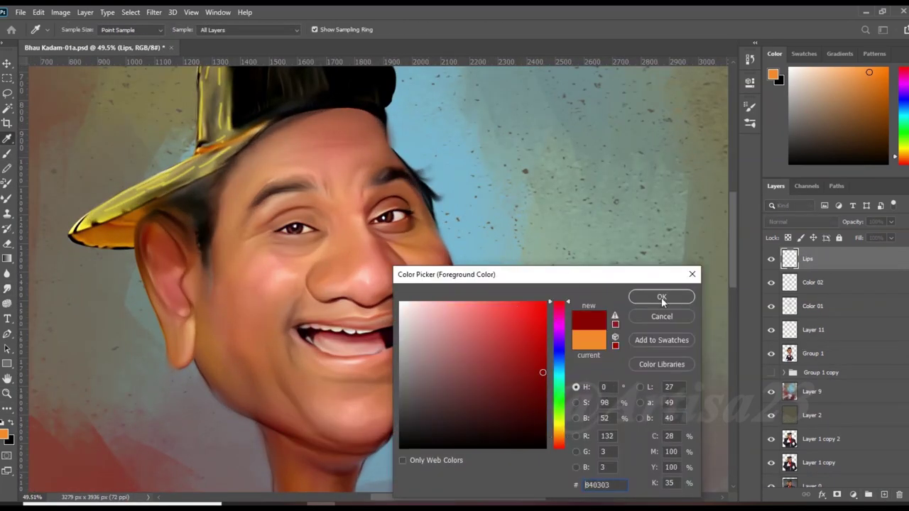
Paint dark red #840303 over the upper and lower lips on the Lips layer.
click(662, 297)
key(b)
mouse_move(289, 247)
mouse_down()
mouse_move(353, 240)
mouse_move(270, 249)
mouse_move(319, 255)
mouse_move(211, 260)
mouse_move(223, 260)
mouse_up()
mouse_move(354, 266)
mouse_down()
mouse_move(327, 313)
mouse_move(213, 335)
mouse_move(301, 333)
mouse_move(252, 336)
mouse_move(317, 322)
mouse_move(349, 288)
mouse_move(227, 330)
mouse_move(145, 290)
mouse_up()
mouse_move(357, 323)
mouse_down()
mouse_move(213, 334)
mouse_move(129, 278)
mouse_up()
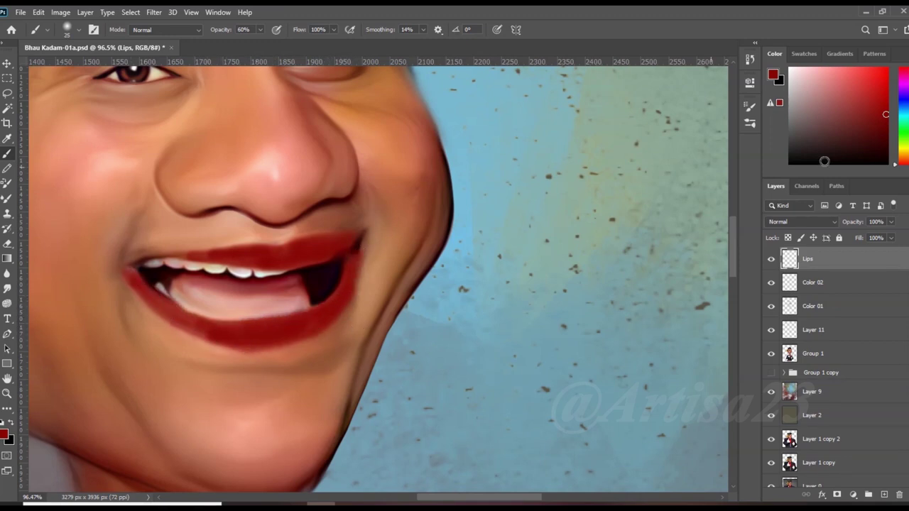
Set the Lips layer to Soft Light and apply Hue/Saturation with Hue -31.
click(801, 221)
click(787, 363)
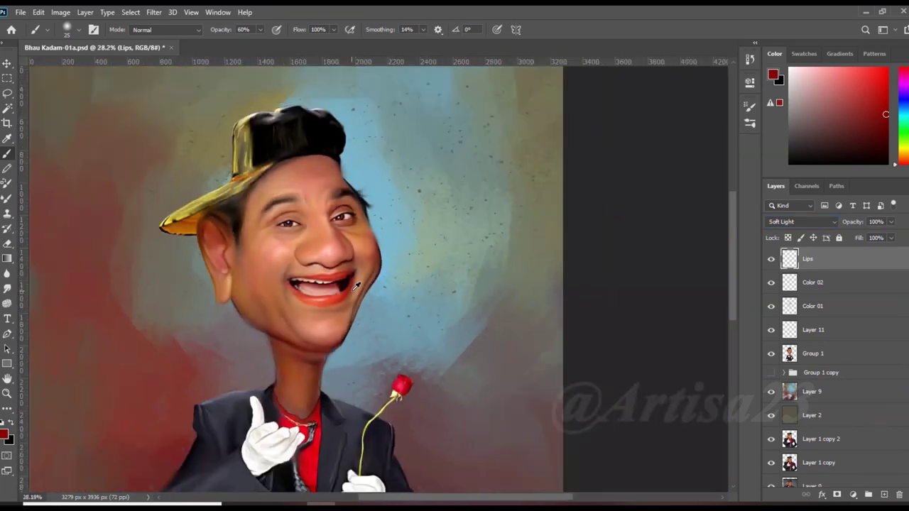
click(60, 12)
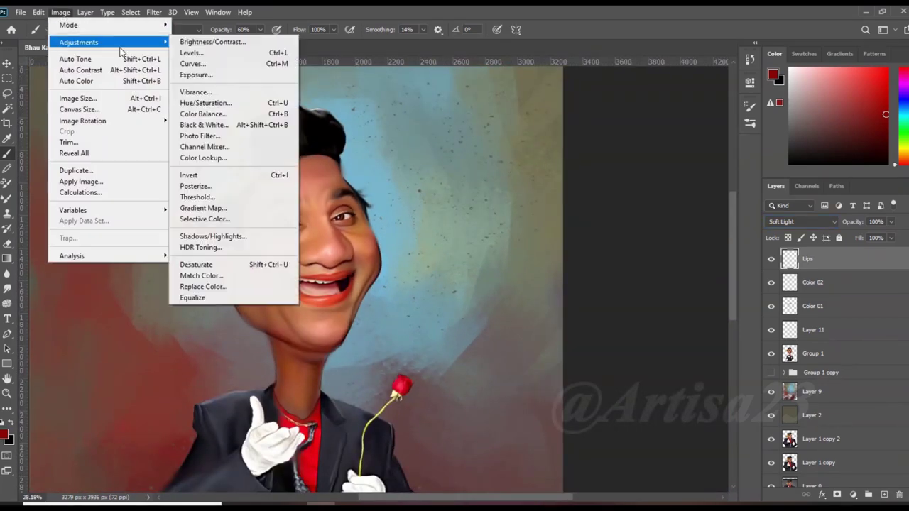
click(223, 126)
drag(454, 133, 438, 137)
click(584, 78)
Save the document, reselecting the Color 02 layer along the way.
key(b)
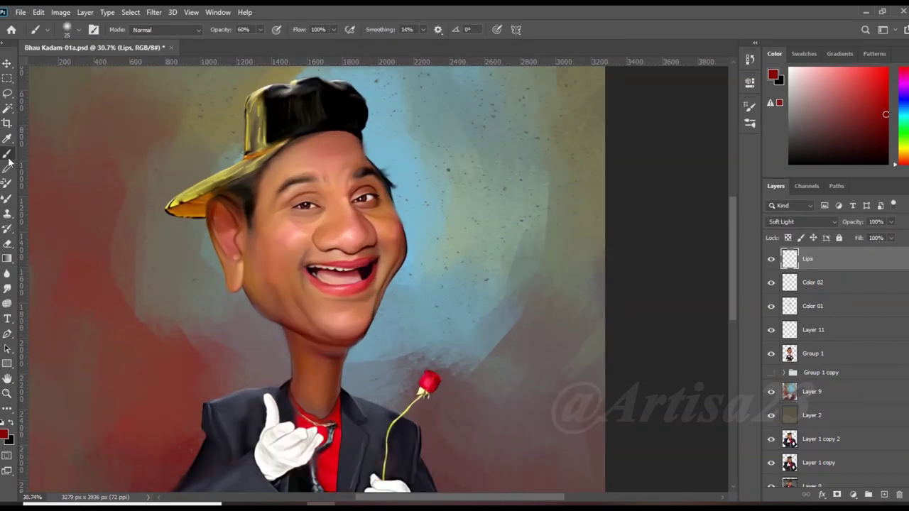
scroll(351, 305, up, 5)
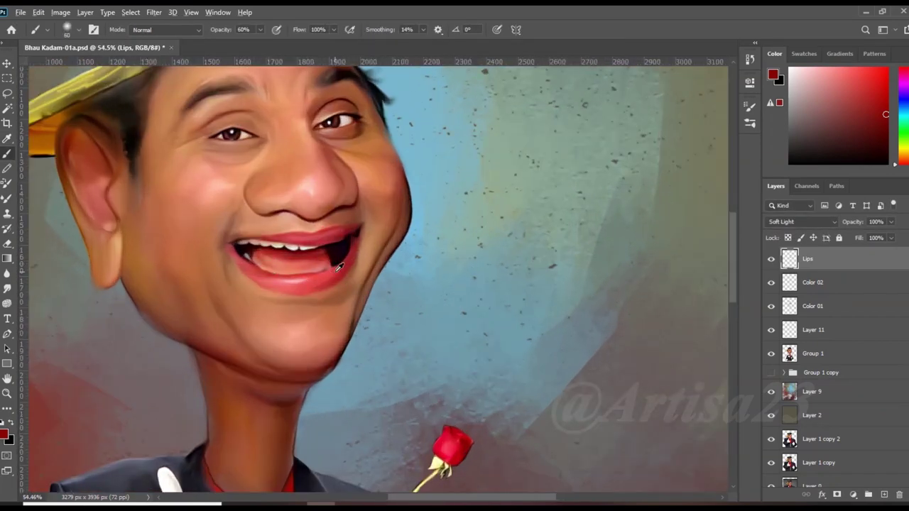
scroll(416, 290, down, 5)
key(ctrl+s)
scroll(411, 299, up, 3)
scroll(410, 298, down, 3)
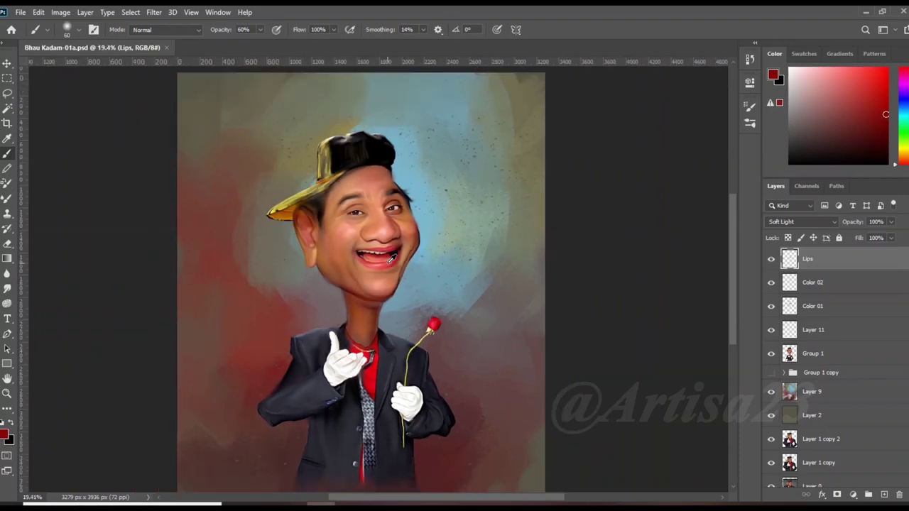
scroll(410, 299, up, 1)
click(812, 283)
scroll(277, 217, up, 1)
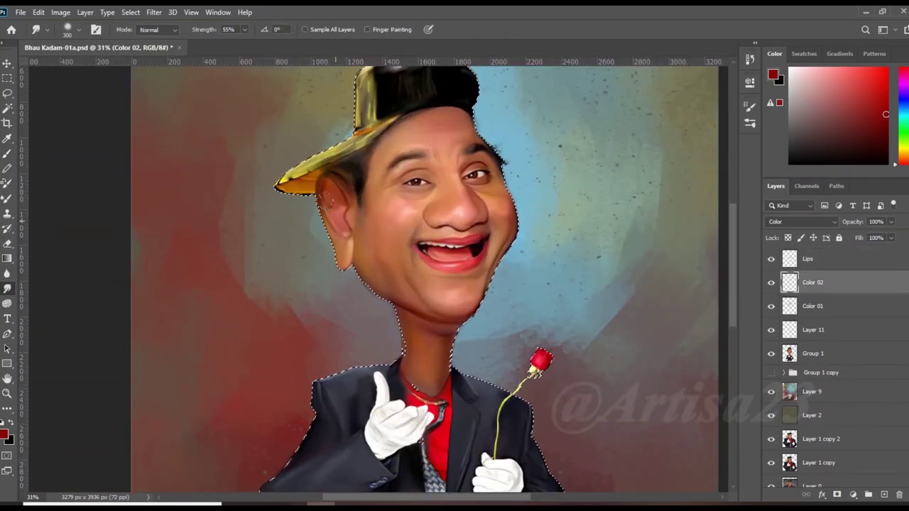
scroll(278, 218, down, 1)
key(ctrl+s)
scroll(386, 236, up, 1)
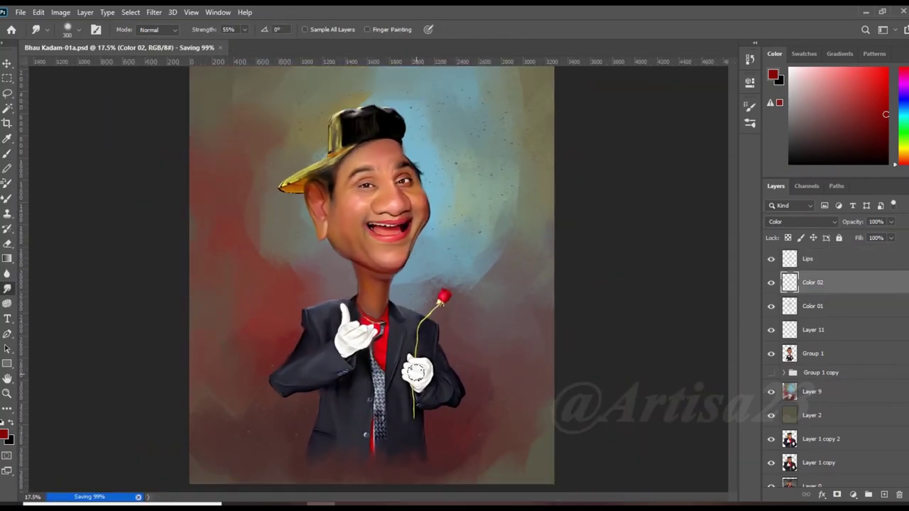
Save As over the existing -01 caricature file.
scroll(387, 236, down, 2)
click(21, 12)
click(49, 151)
click(124, 77)
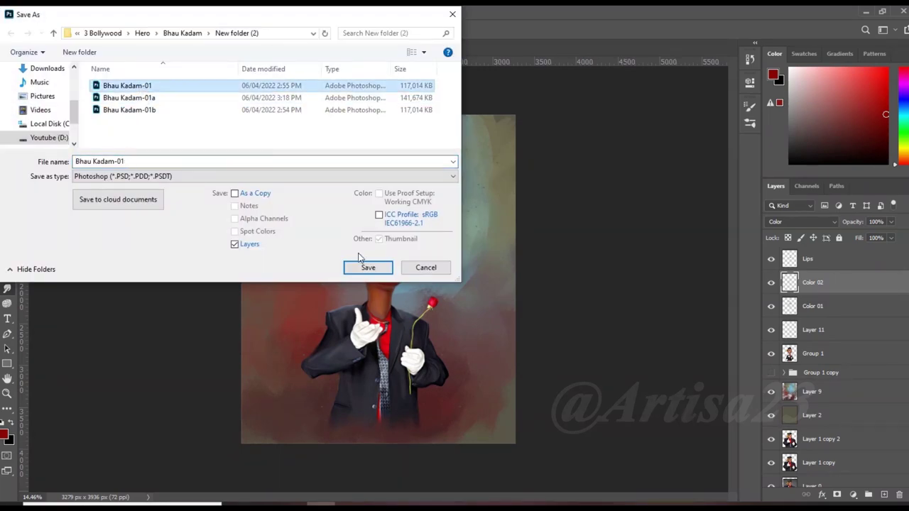
click(365, 265)
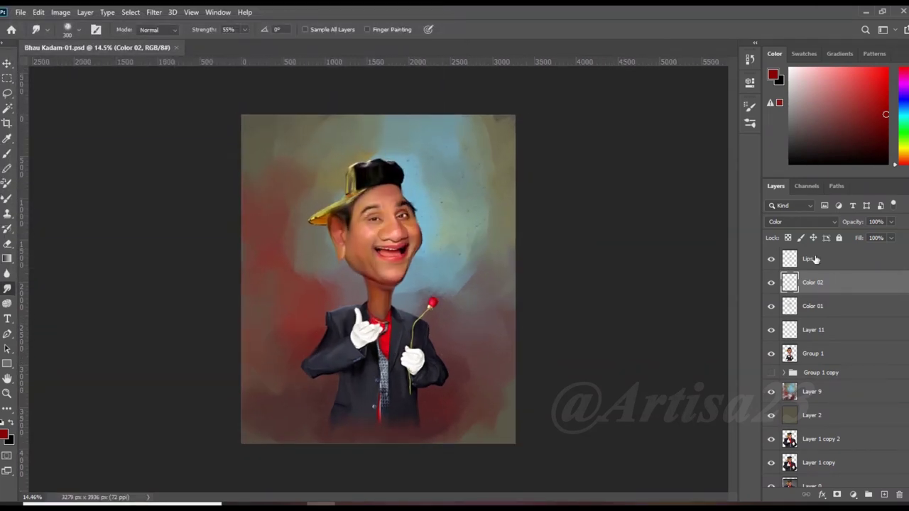
Add a Color 03 layer and set a teal brush at 27% opacity.
key(ctrl+shift+alt+n)
key(Return)
scroll(483, 256, up, 1)
click(4, 433)
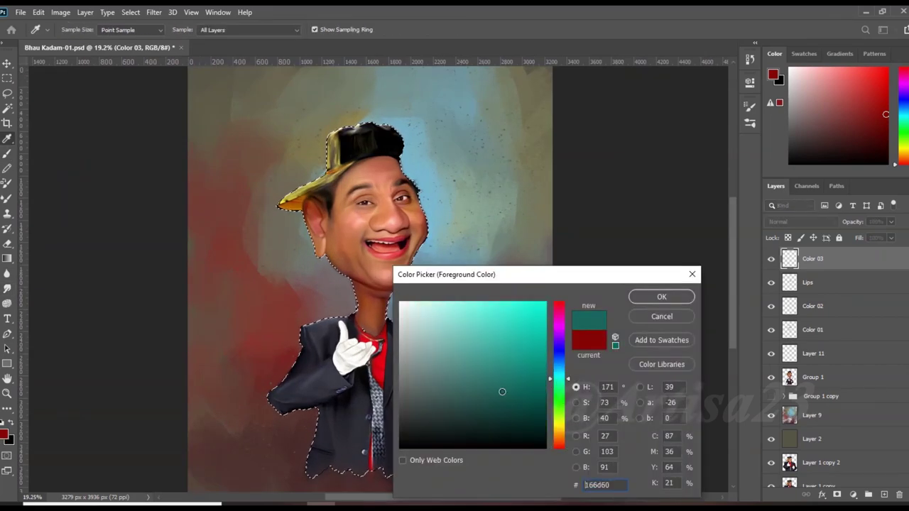
click(788, 481)
click(261, 30)
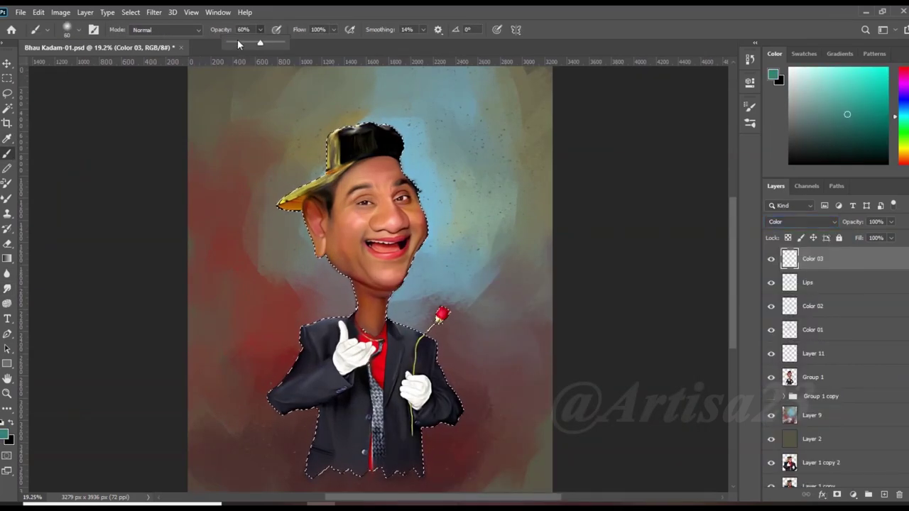
drag(238, 44, 234, 44)
Brush and smudge teal tints on chin, cheeks and forehead, deselect, save, and add Layer 12.
scroll(426, 241, up, 2)
scroll(426, 241, up, 2)
mouse_move(394, 309)
mouse_down()
mouse_move(461, 206)
mouse_move(435, 237)
mouse_move(452, 298)
mouse_up()
mouse_move(394, 188)
mouse_down()
mouse_move(312, 181)
mouse_move(395, 141)
mouse_up()
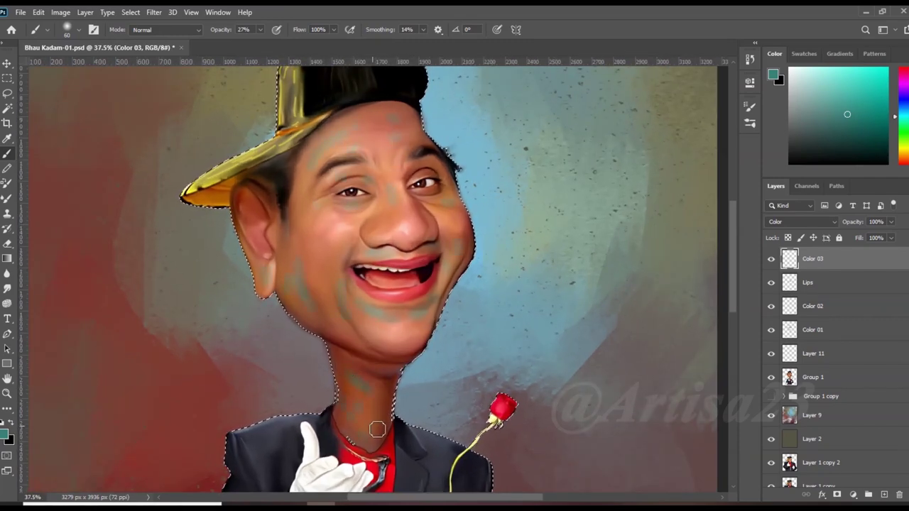
key(r)
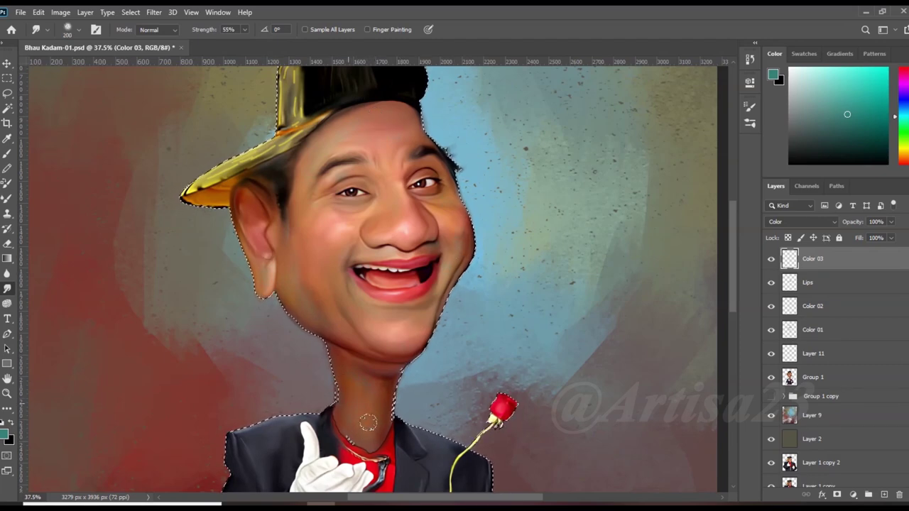
key(ctrl+d)
key(ctrl+s)
click(884, 494)
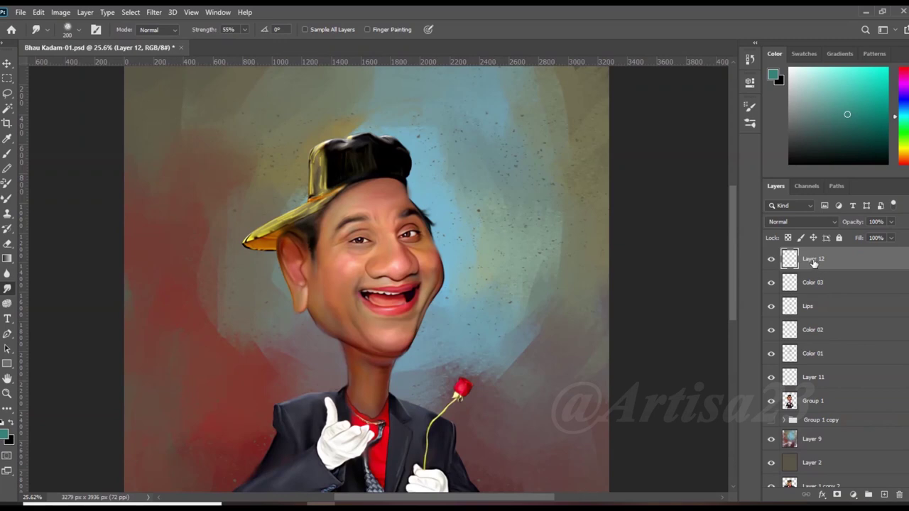
text(Light)
Name the new layer Light and set the foreground colour to white.
key(Return)
scroll(455, 197, down, 3)
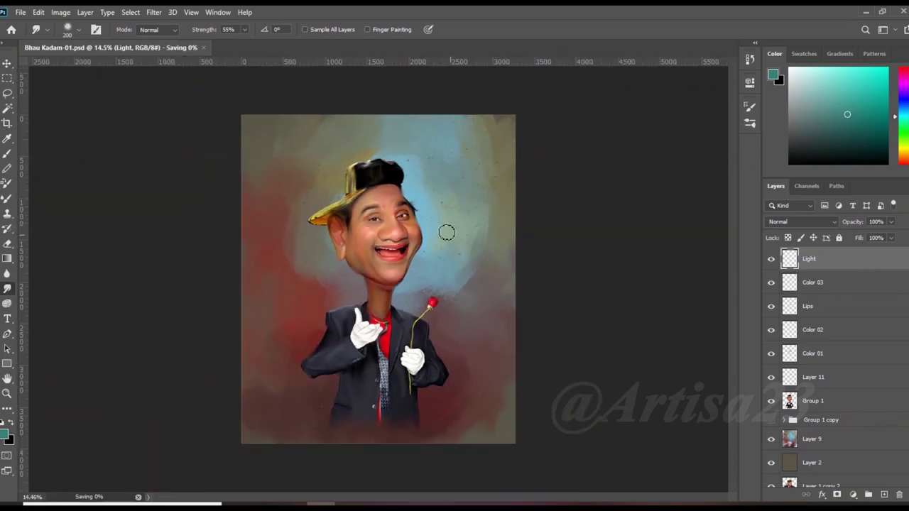
scroll(459, 239, up, 2)
scroll(458, 239, down, 1)
click(803, 402)
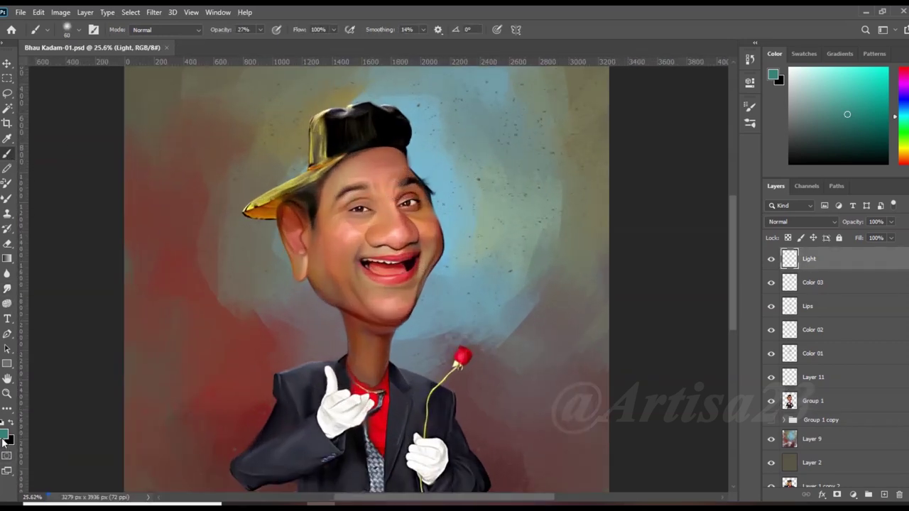
click(5, 437)
click(405, 302)
click(651, 294)
Paint white highlights on the nose, forehead, left cheek and chin.
scroll(416, 243, up, 3)
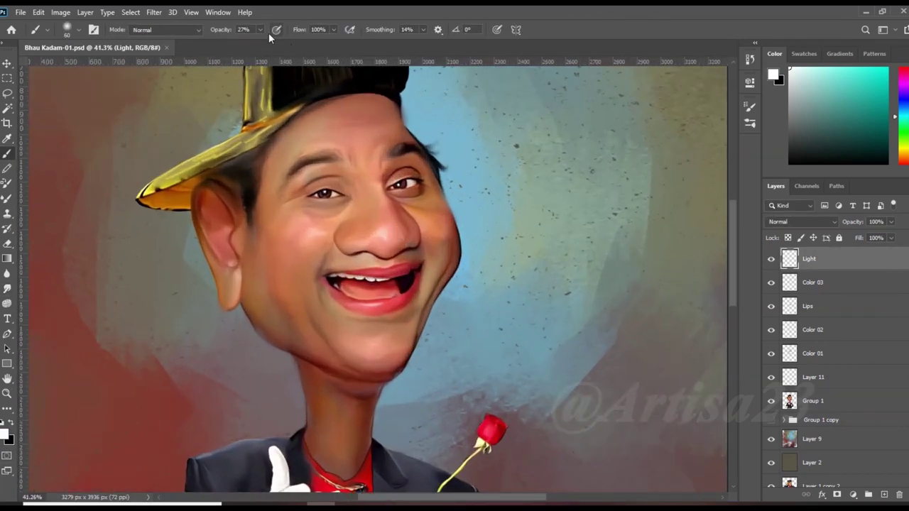
drag(402, 267, 393, 236)
mouse_move(369, 174)
mouse_down()
mouse_move(381, 135)
mouse_move(323, 133)
mouse_up()
drag(316, 229, 298, 255)
drag(397, 343, 376, 344)
key(bracketleft)
key(bracketleft)
key(bracketleft)
key(bracketright)
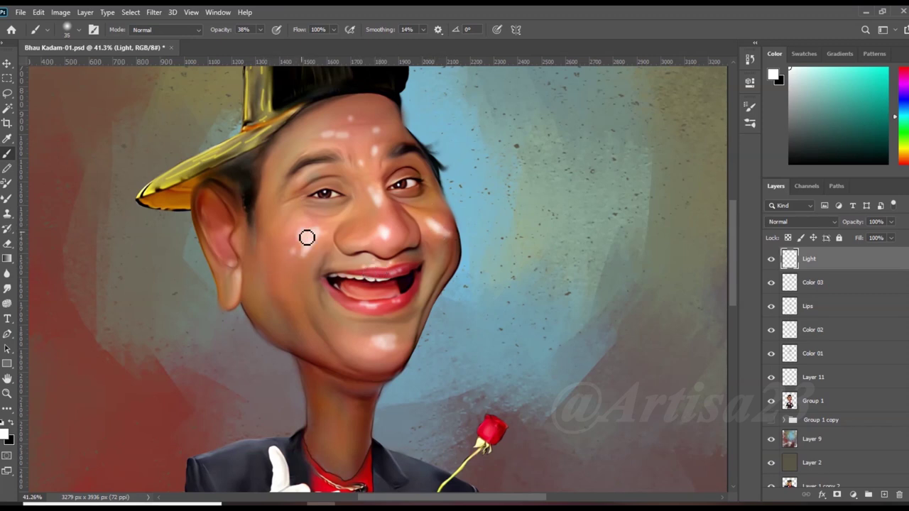
Smudge the white highlights into a soft sheen.
click(7, 287)
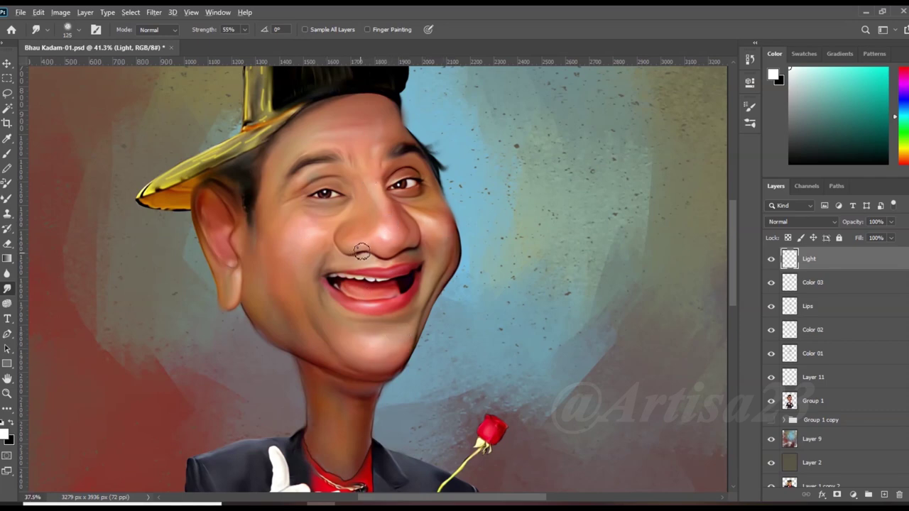
scroll(361, 253, down, 5)
scroll(454, 245, down, 2)
scroll(414, 360, up, 2)
scroll(426, 373, down, 3)
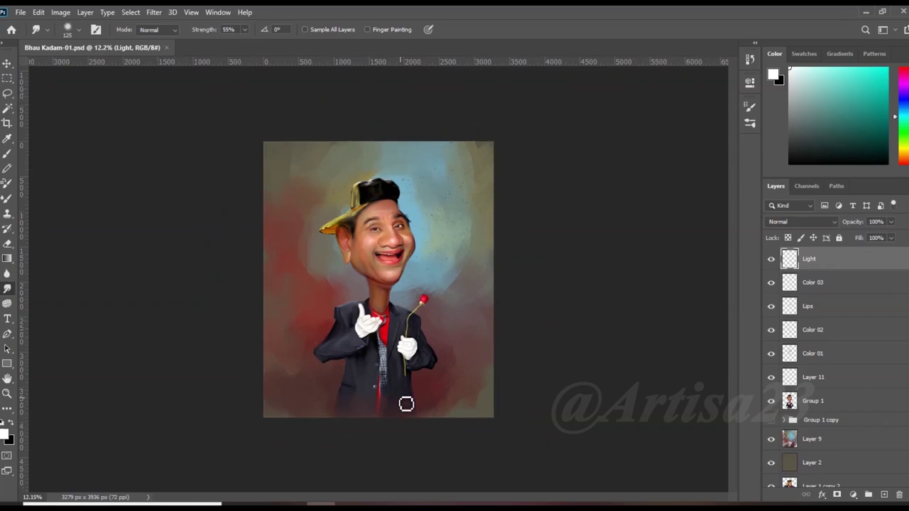